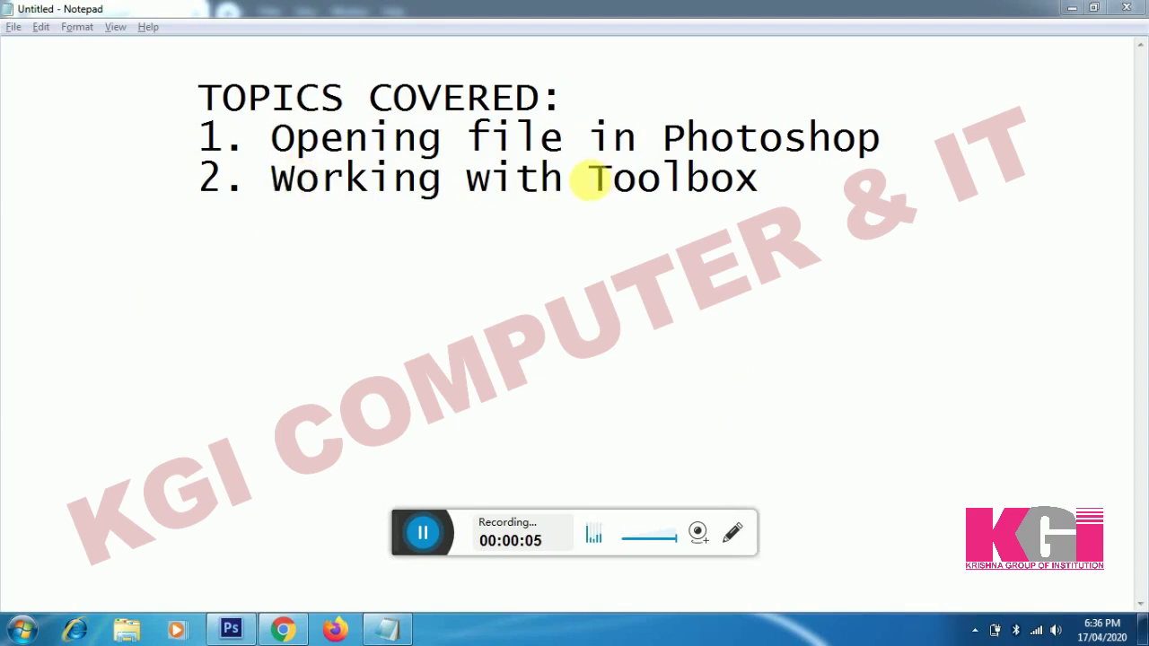
Highlight the 'Toolbox' and 'Opening file in Photoshop' topics in Notepad, then bring up Photoshop
left_click_drag(588, 179, 761, 182)
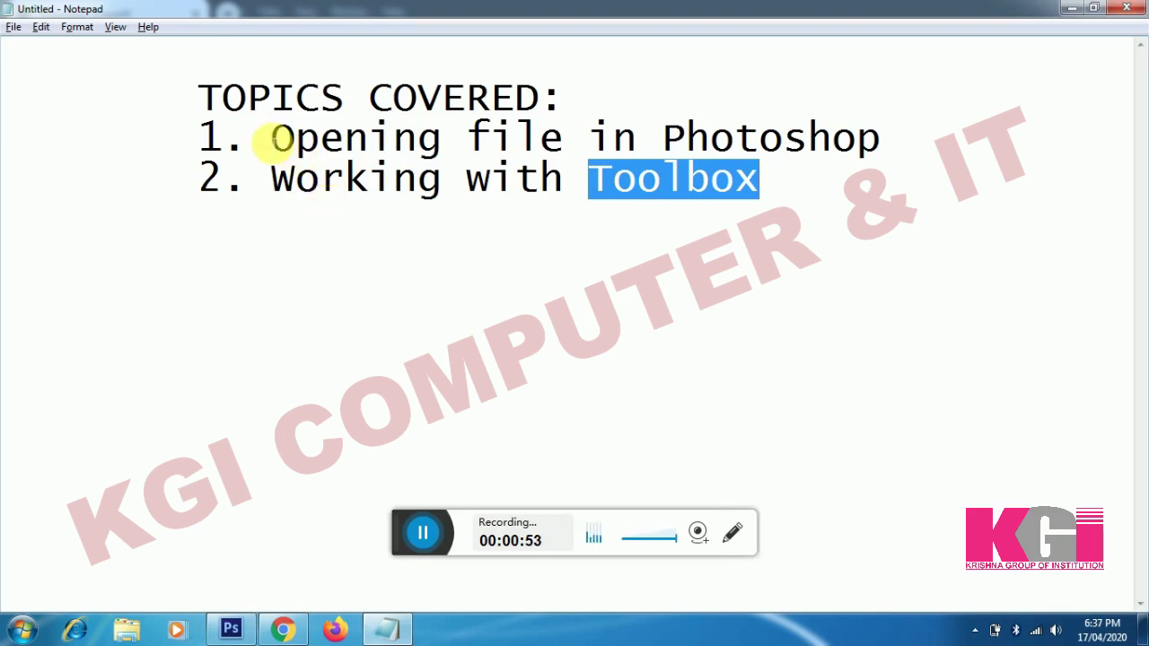
left_click_drag(271, 137, 889, 136)
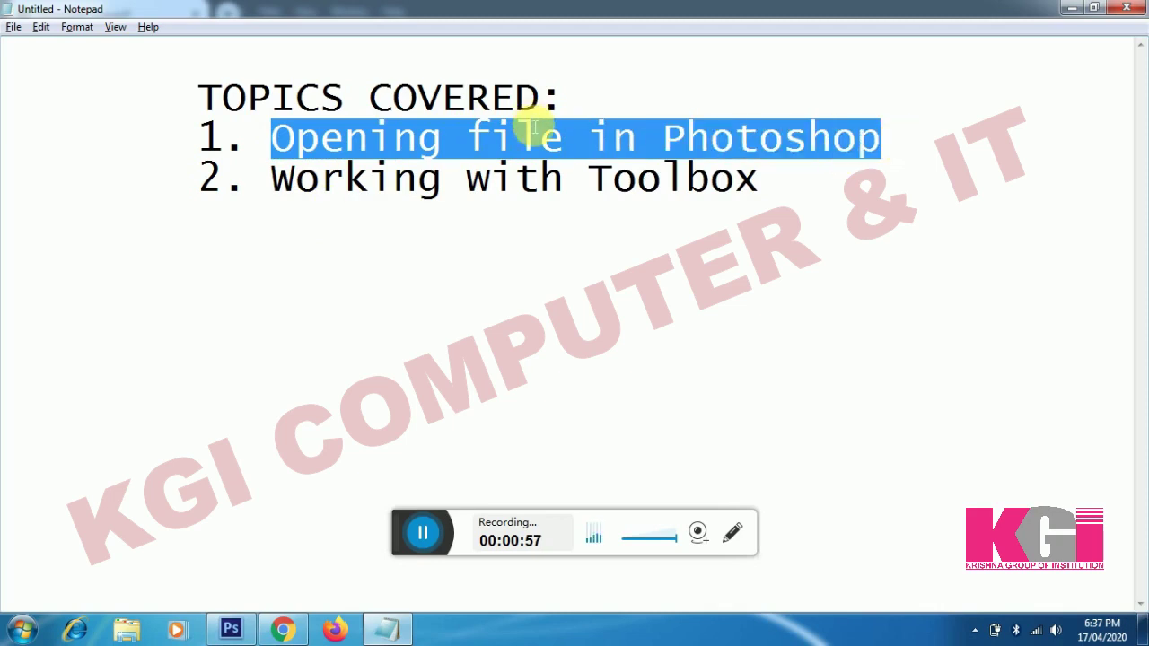
left_click(231, 628)
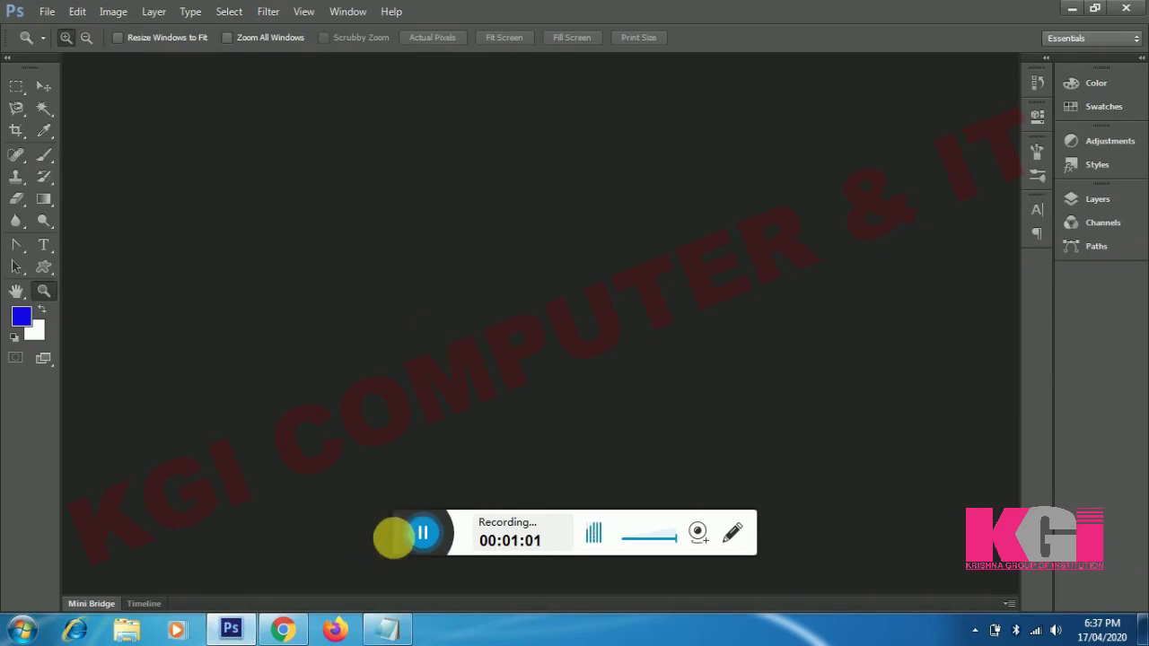
Open mickey.jpg from the Desktop through File > Open
left_click_drag(395, 532, 811, 598)
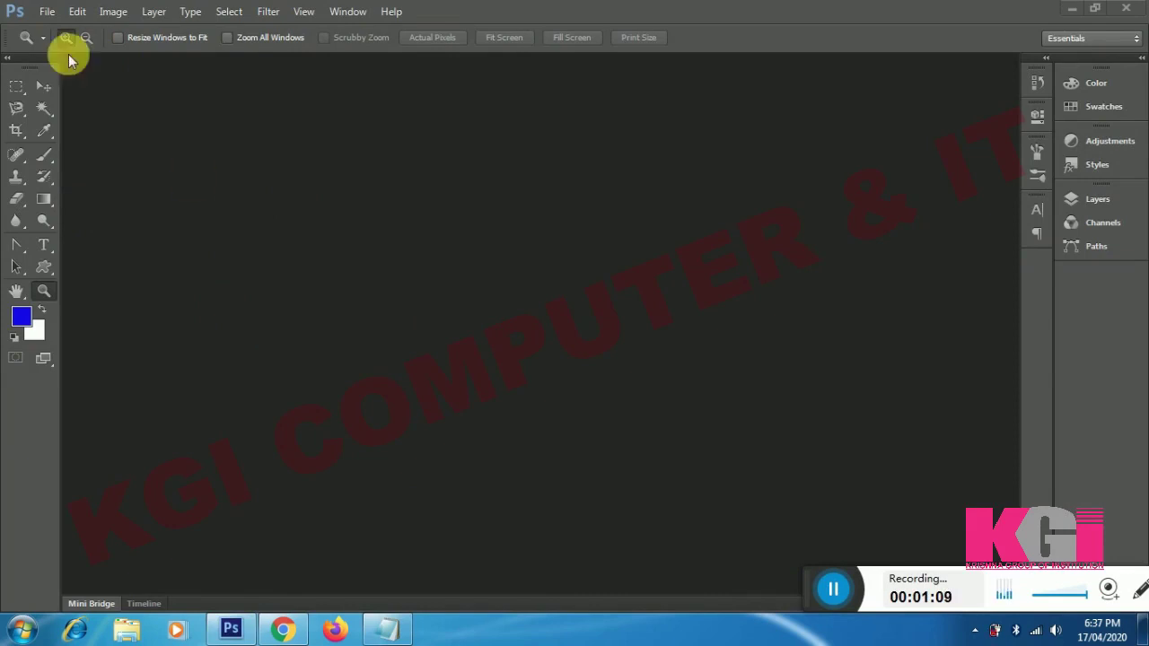
left_click(52, 18)
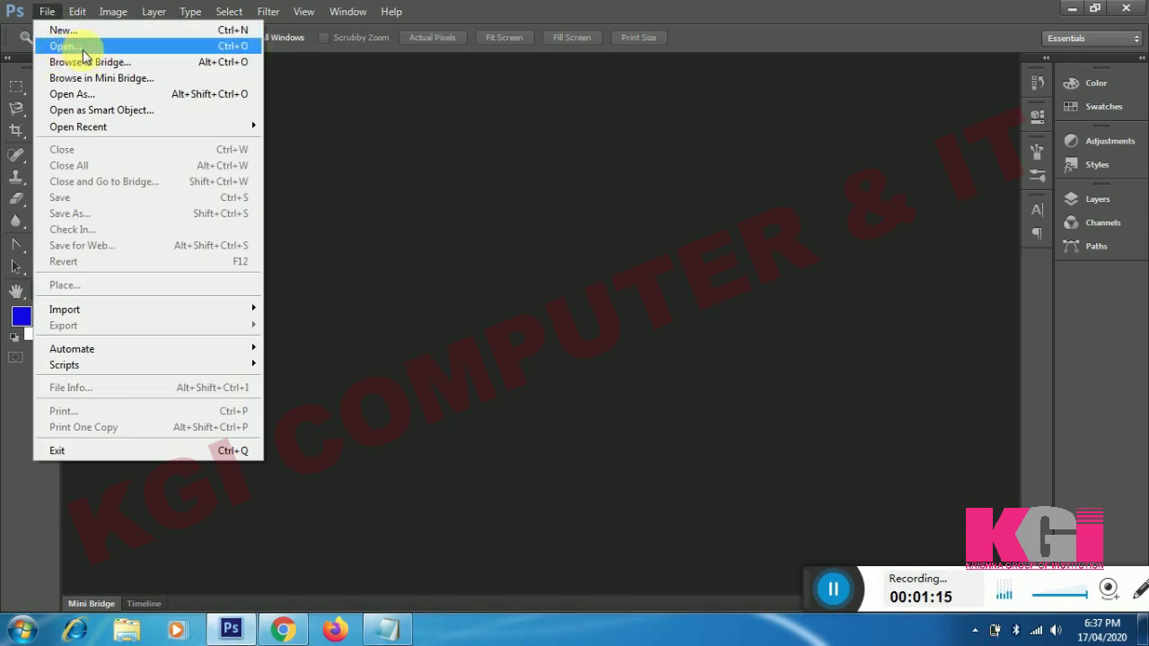
left_click(82, 45)
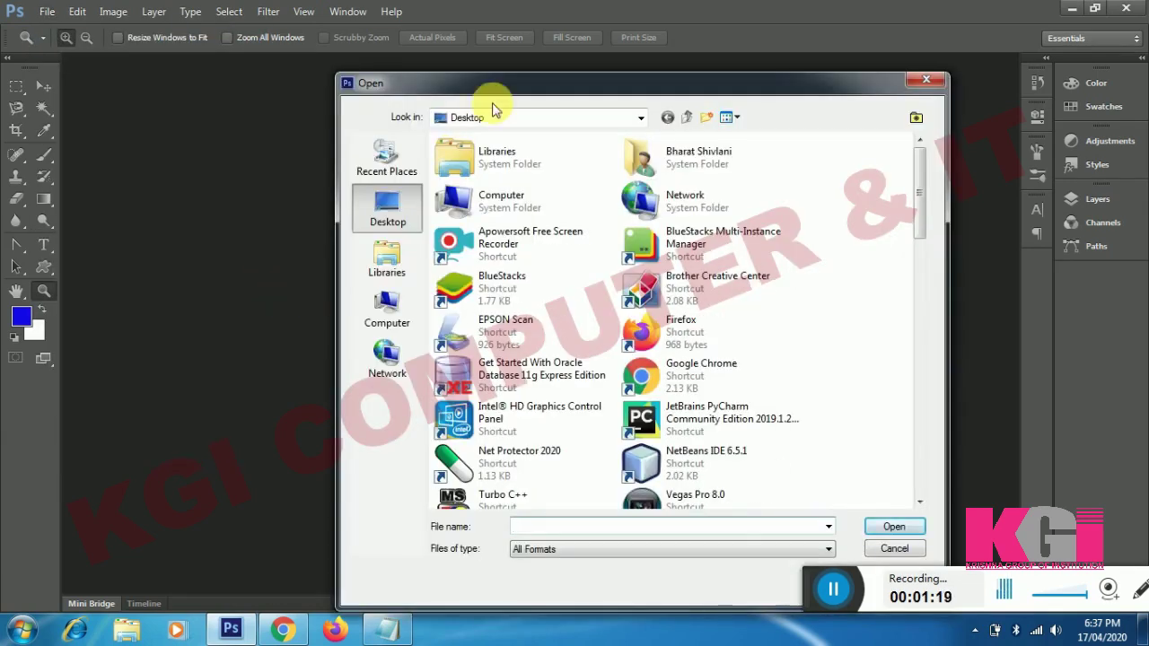
mouse_move(513, 90)
left_mouse_down()
mouse_move(431, 31)
mouse_move(481, 63)
left_mouse_up()
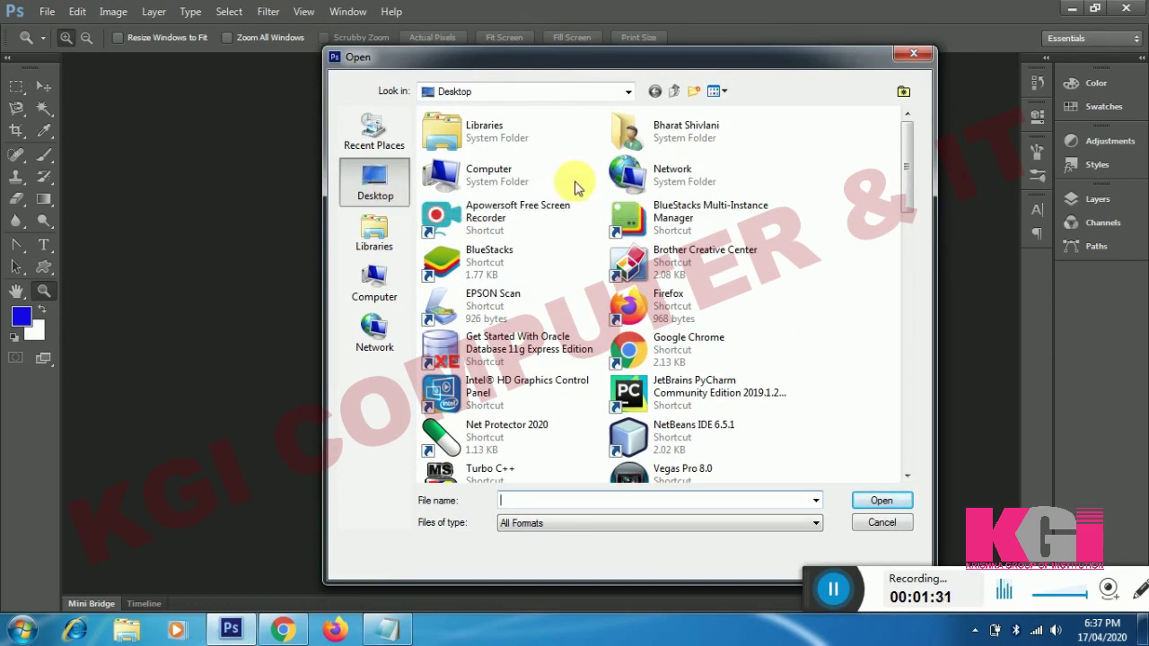
left_click_drag(905, 175, 903, 377)
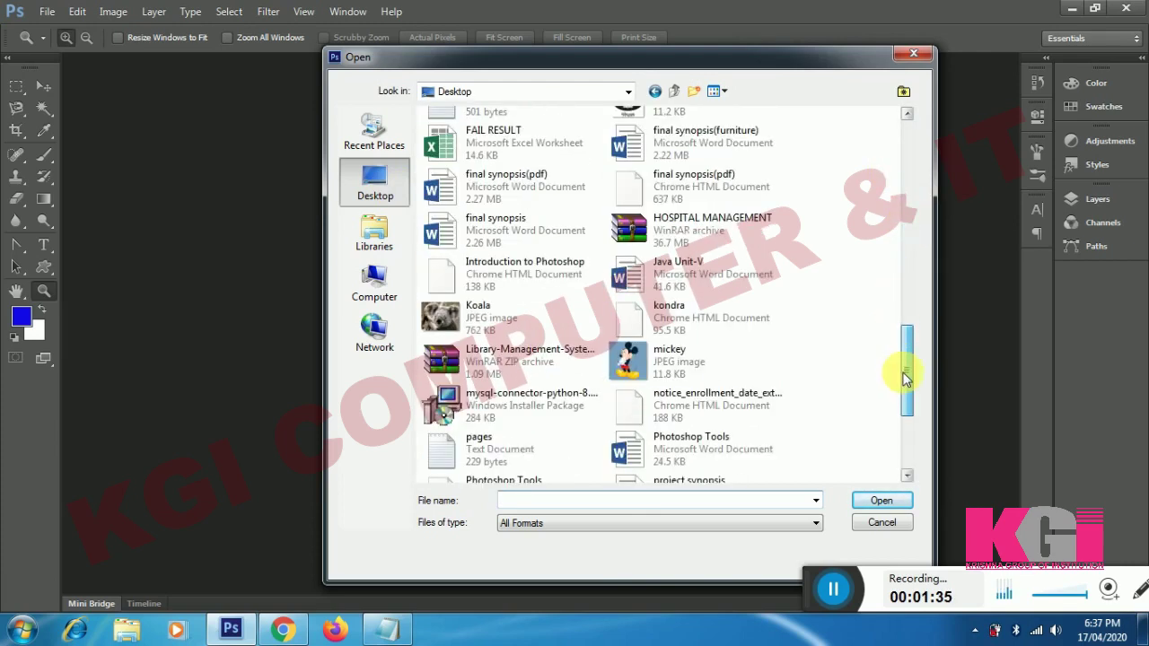
left_click(687, 364)
left_click(882, 500)
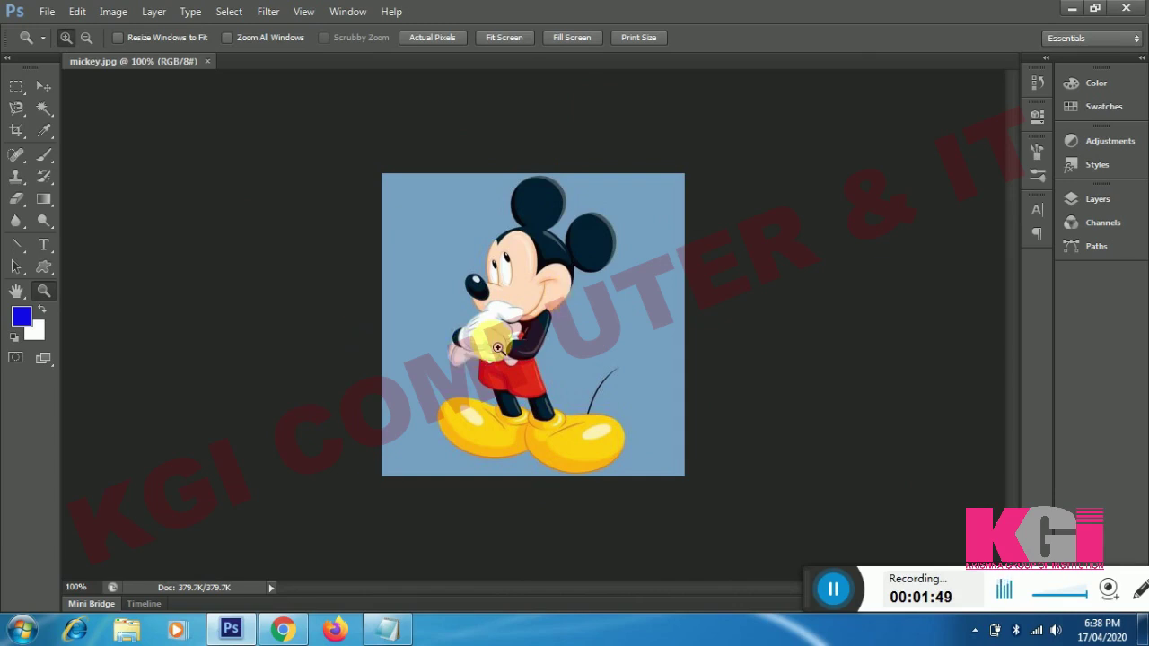
Undock the Tools panel so it floats, then reposition it near the left edge
left_click_drag(27, 63, 150, 175)
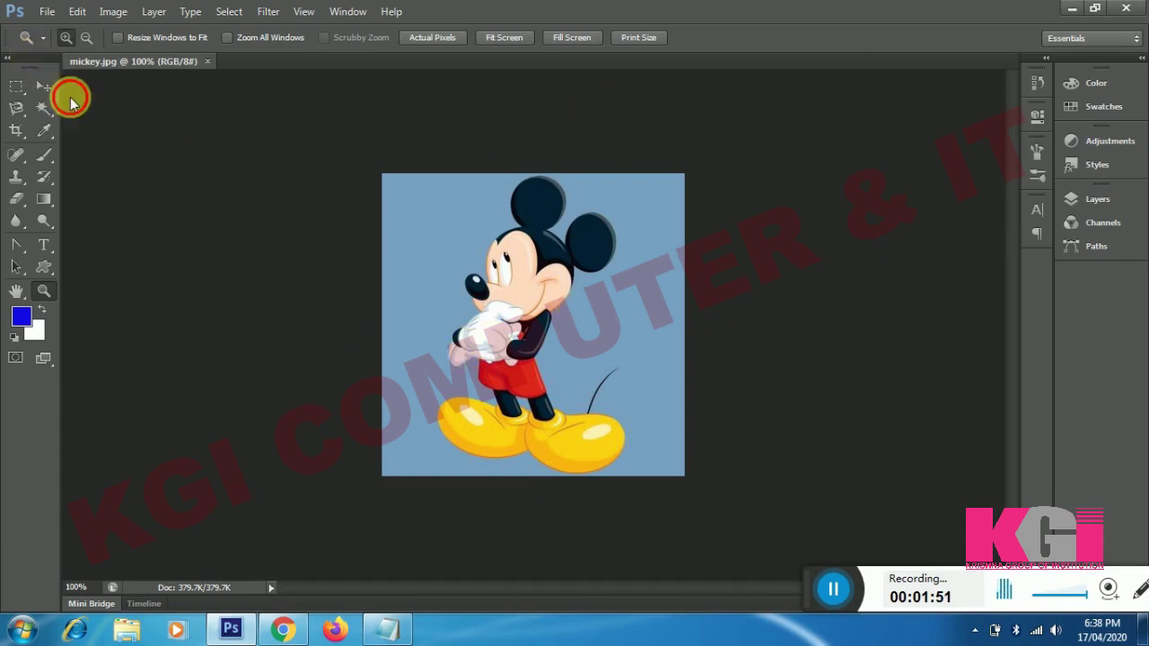
left_click_drag(236, 187, 264, 109)
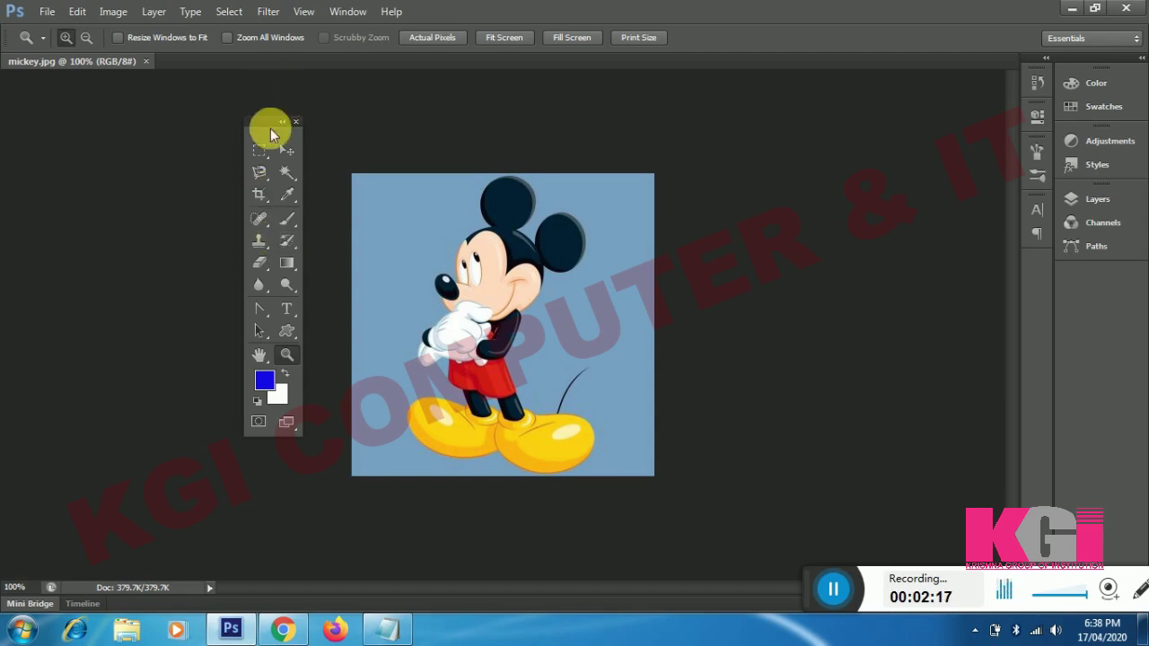
left_click(269, 131)
left_click_drag(270, 131, 101, 141)
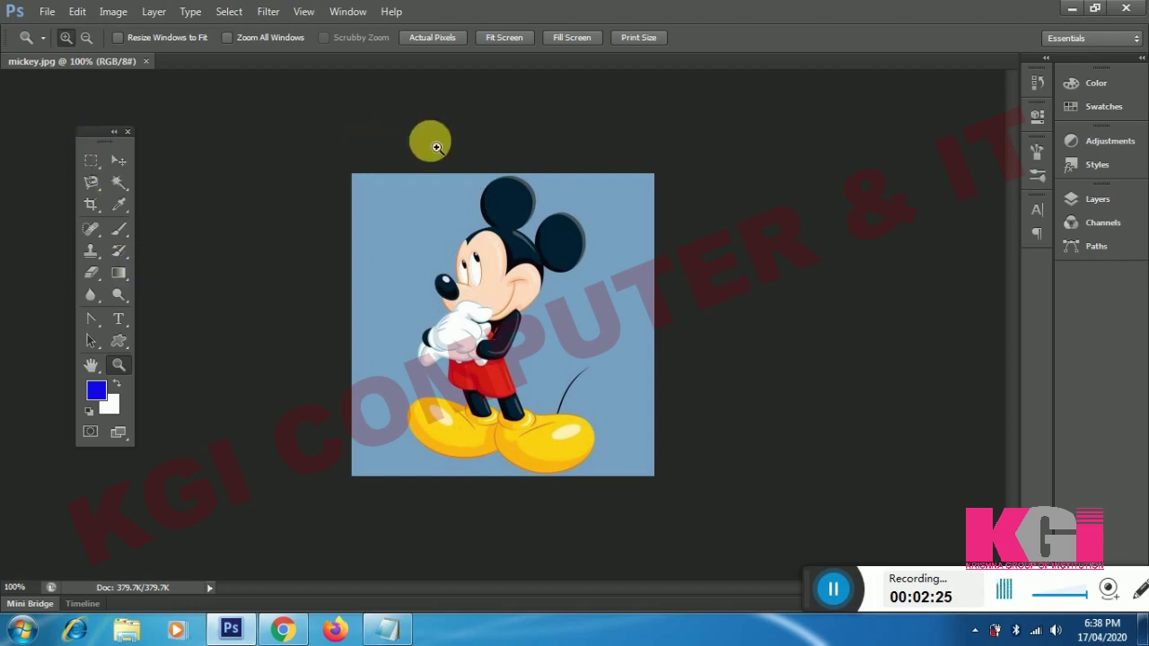
Select the Zoom tool and briefly enlarge the screen with the system magnifier
left_click(119, 366)
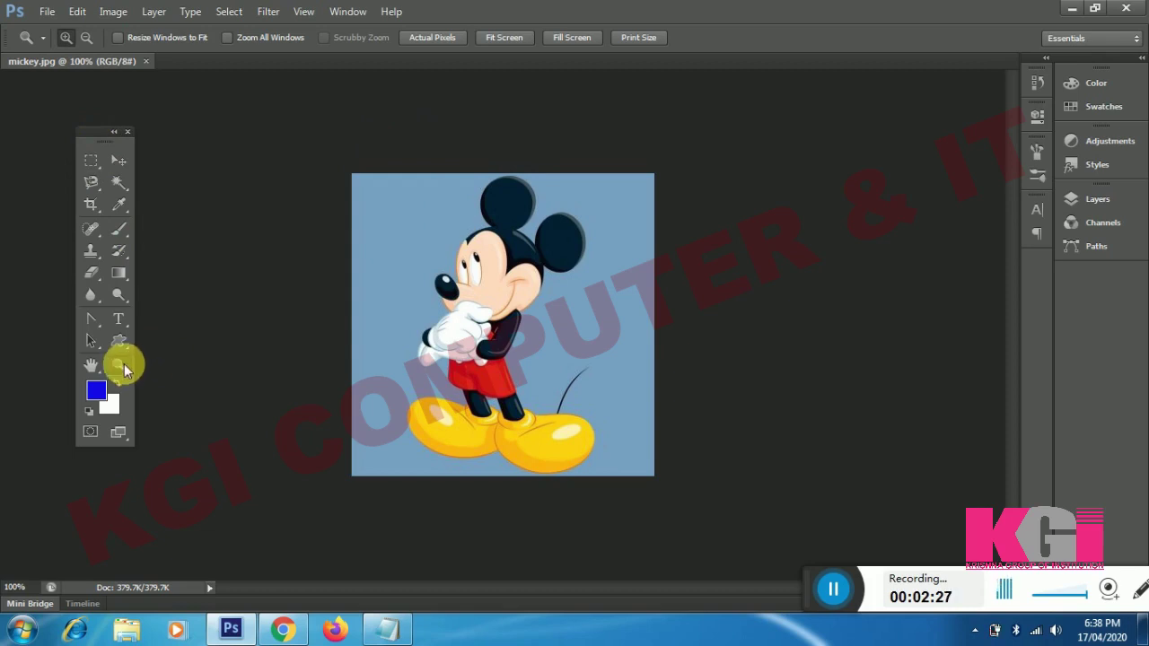
key("super+plus")
key("super+plus")
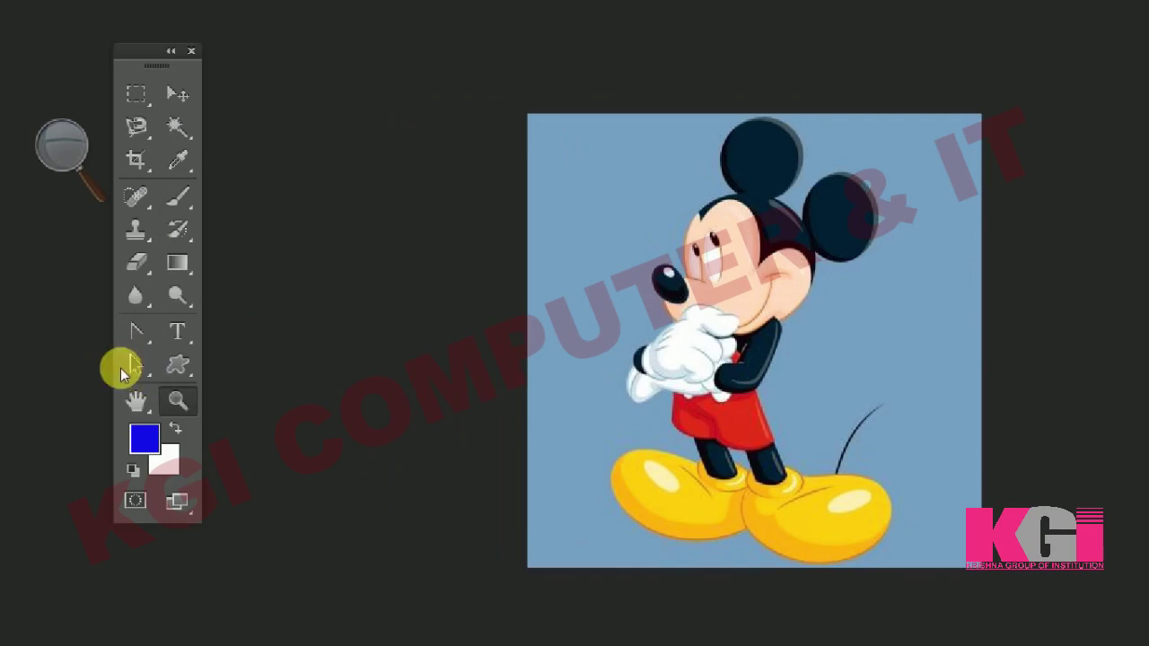
key("super+minus")
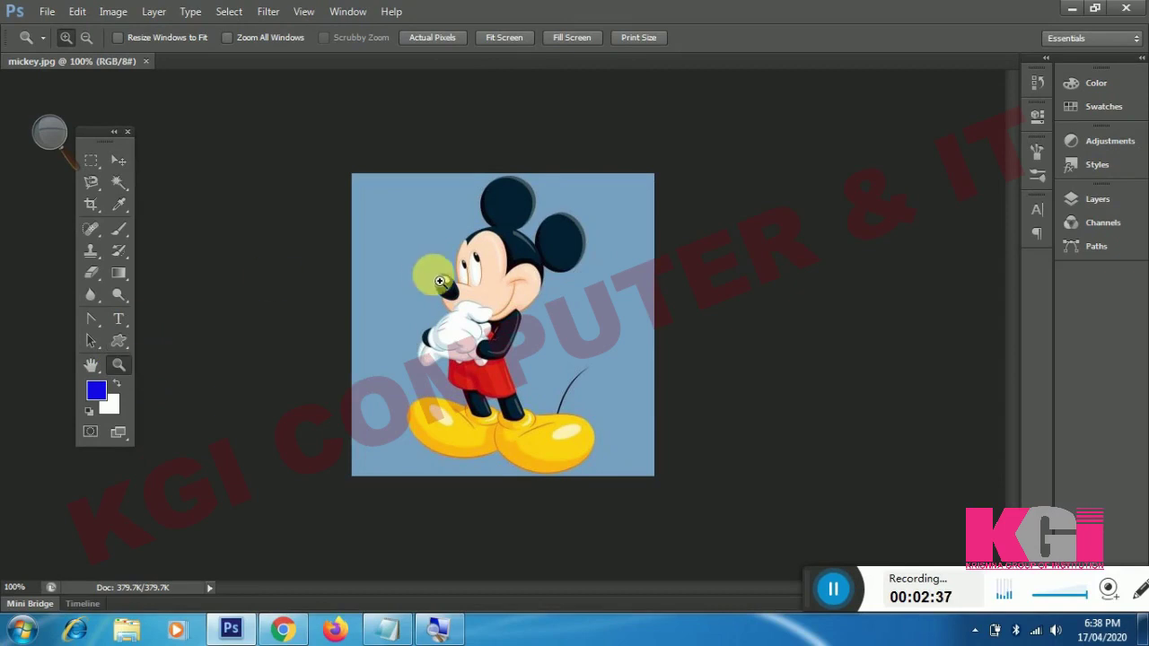
Zoom in step by step on Mickey's nose and eye
left_click(449, 282)
left_click(452, 281)
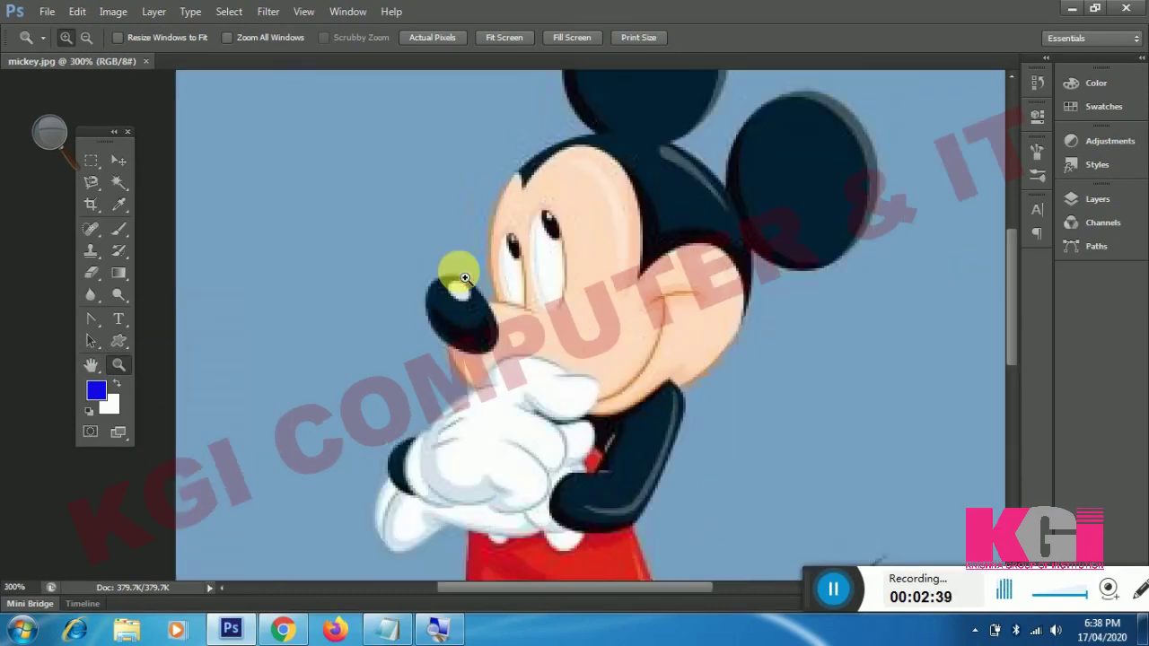
left_click(505, 228)
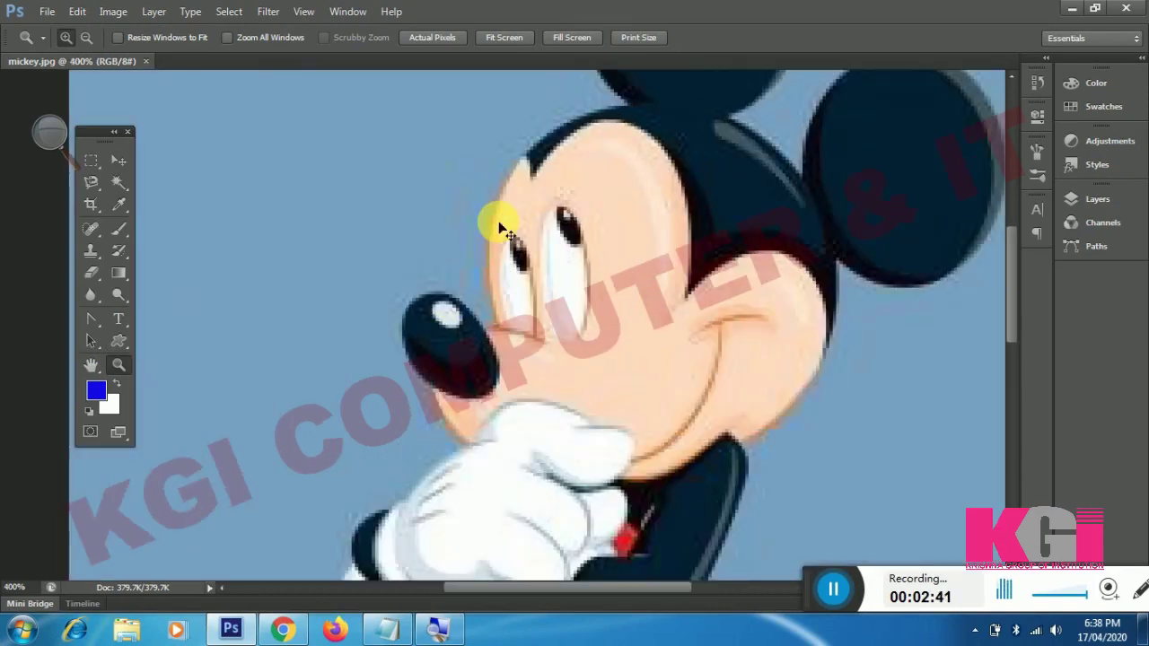
left_click(501, 225)
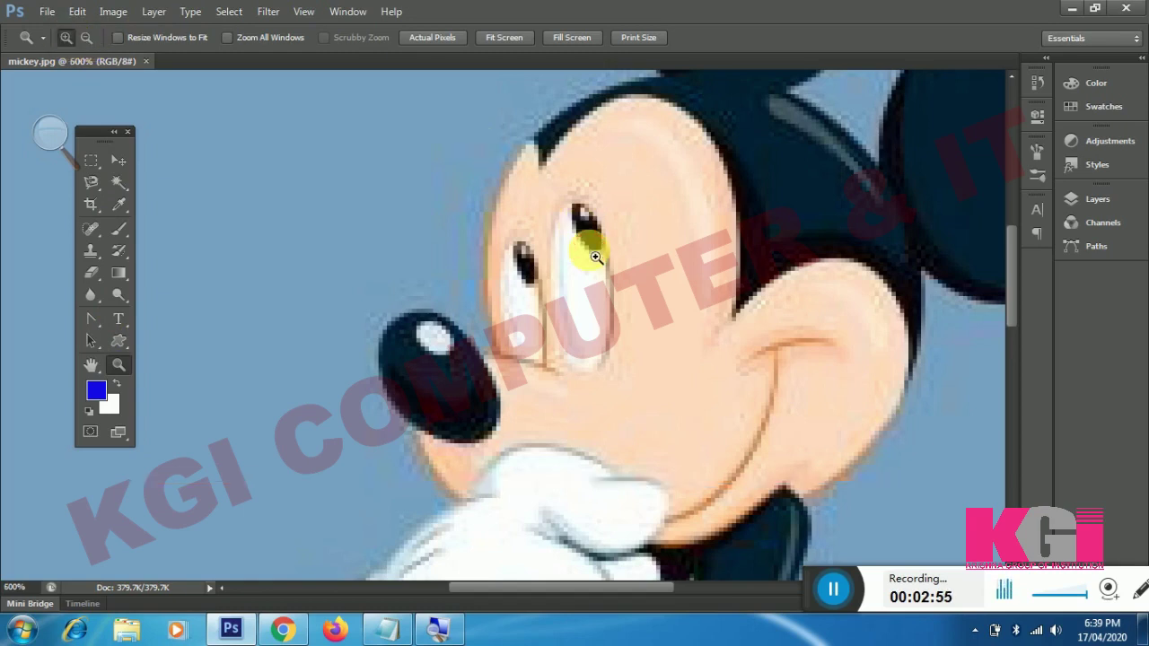
left_click(596, 257)
Switch to Zoom Out and zoom back out to the full image
left_click(86, 38)
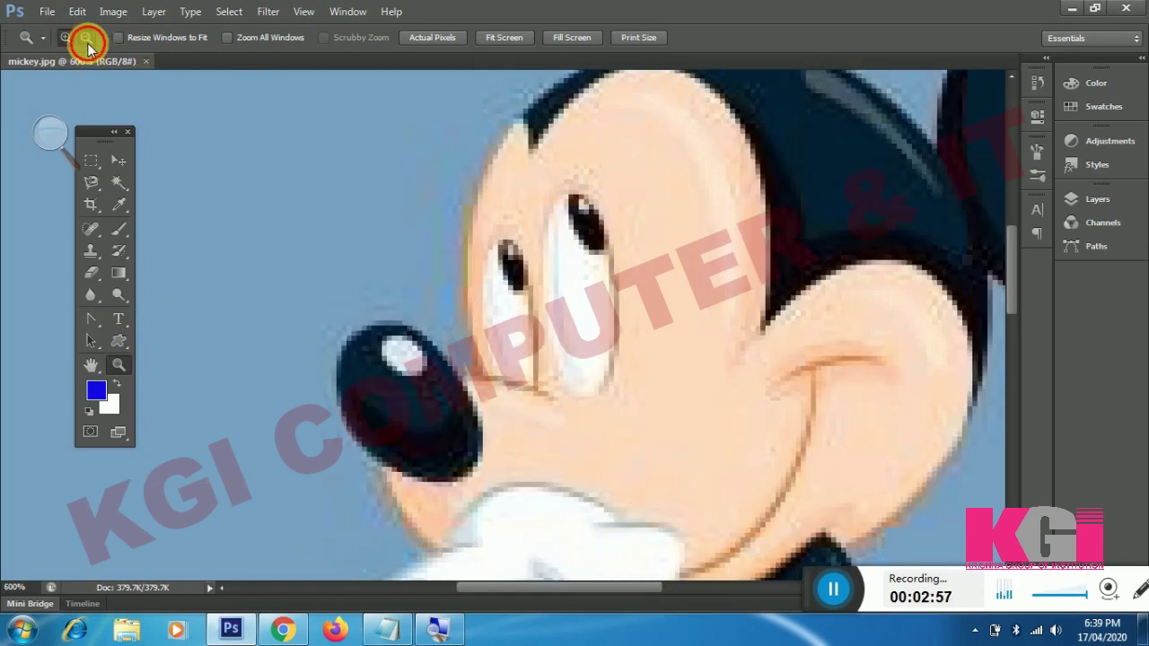
left_click(535, 316)
left_click(535, 316)
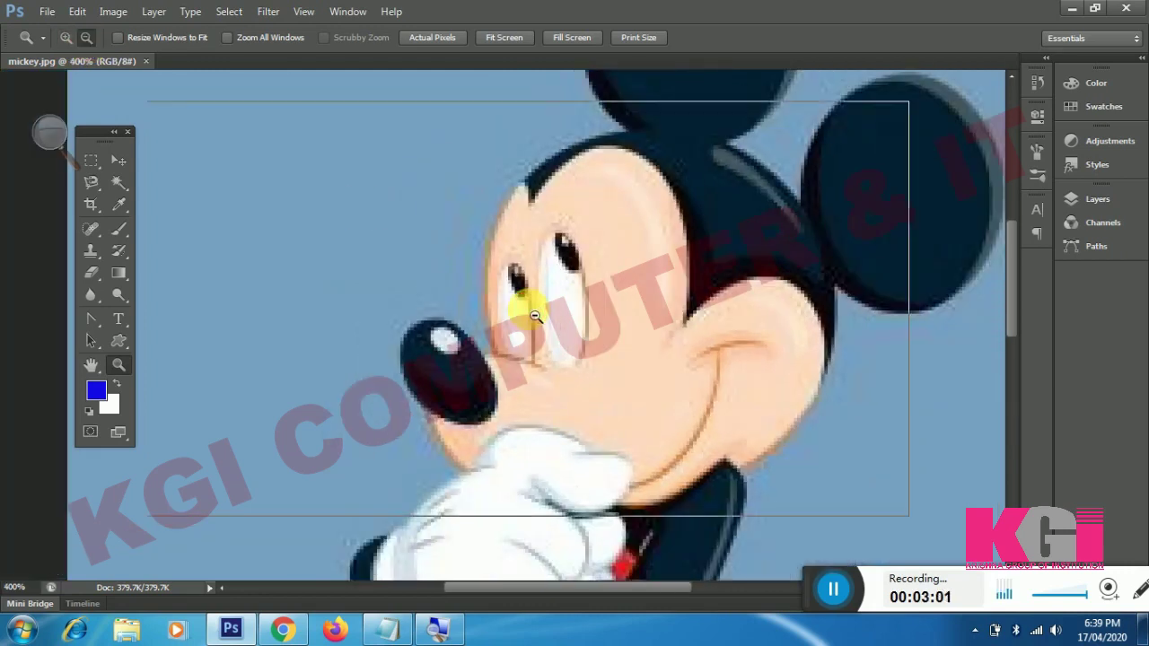
left_click(535, 317)
left_click(535, 316)
left_click(535, 316)
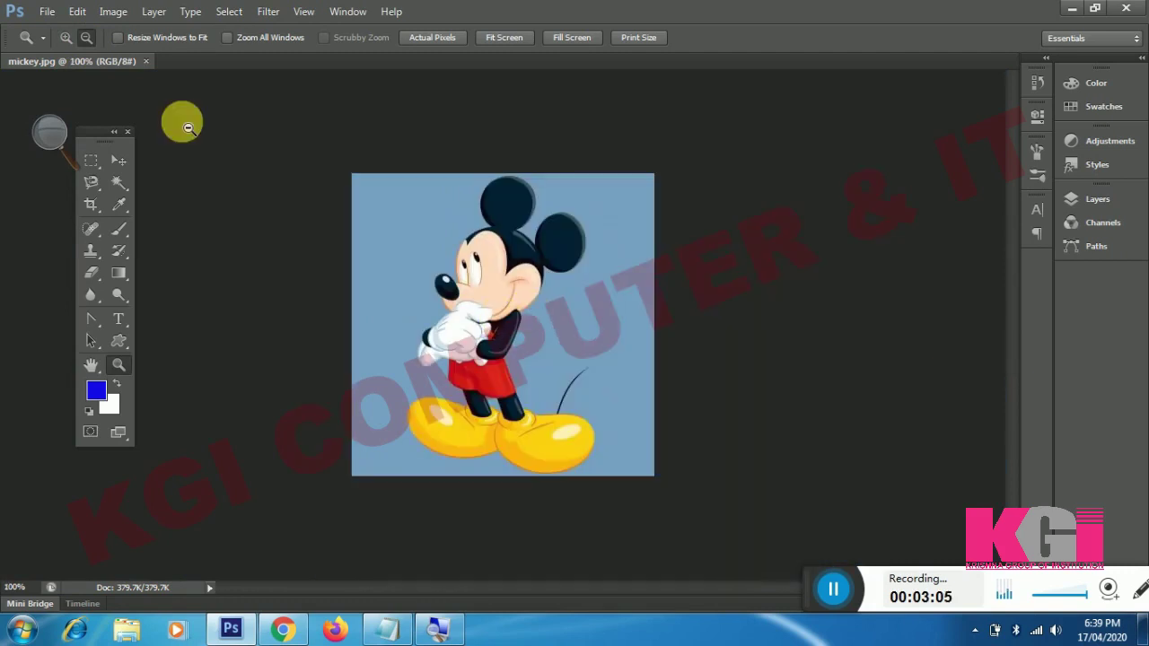
Zoom in on Mickey's cheek and out again, then Fit Screen at 163%
left_click(65, 37)
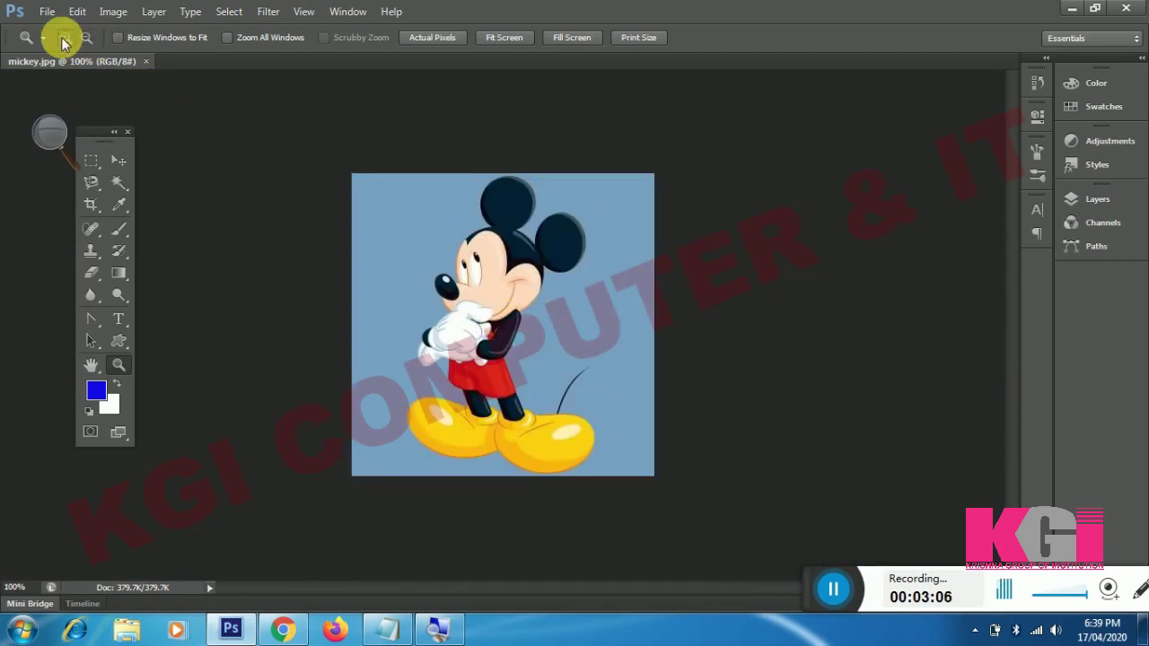
left_click(530, 318)
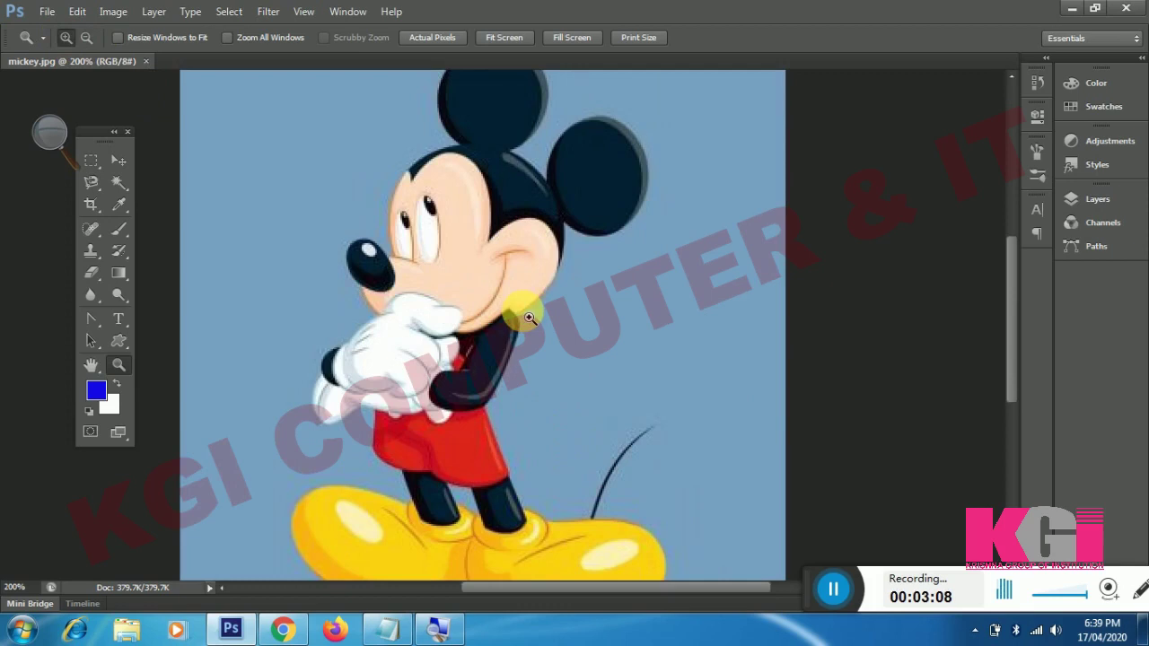
left_click(86, 38)
left_click(682, 330, "alt")
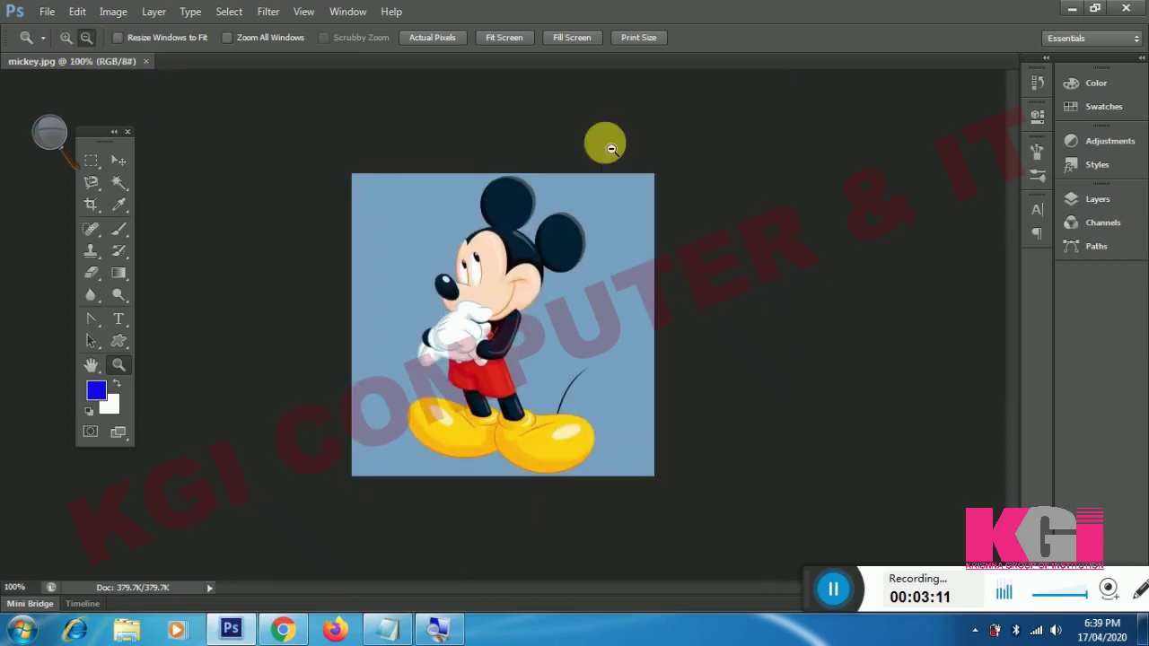
left_click(519, 39)
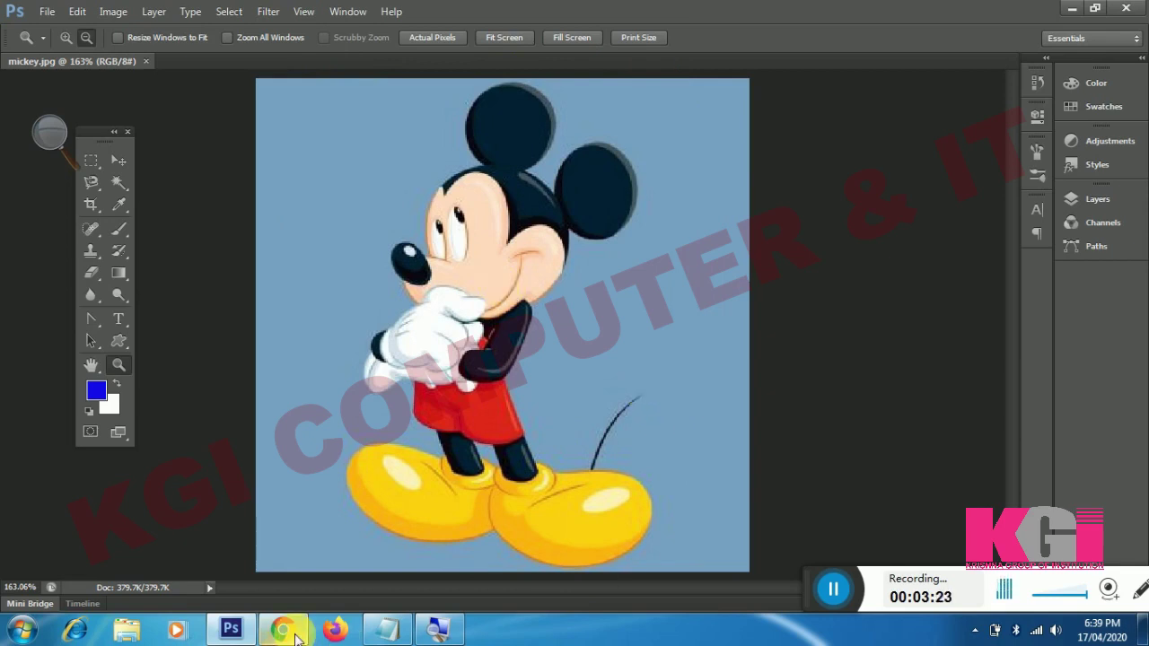
mouse_move(282, 629)
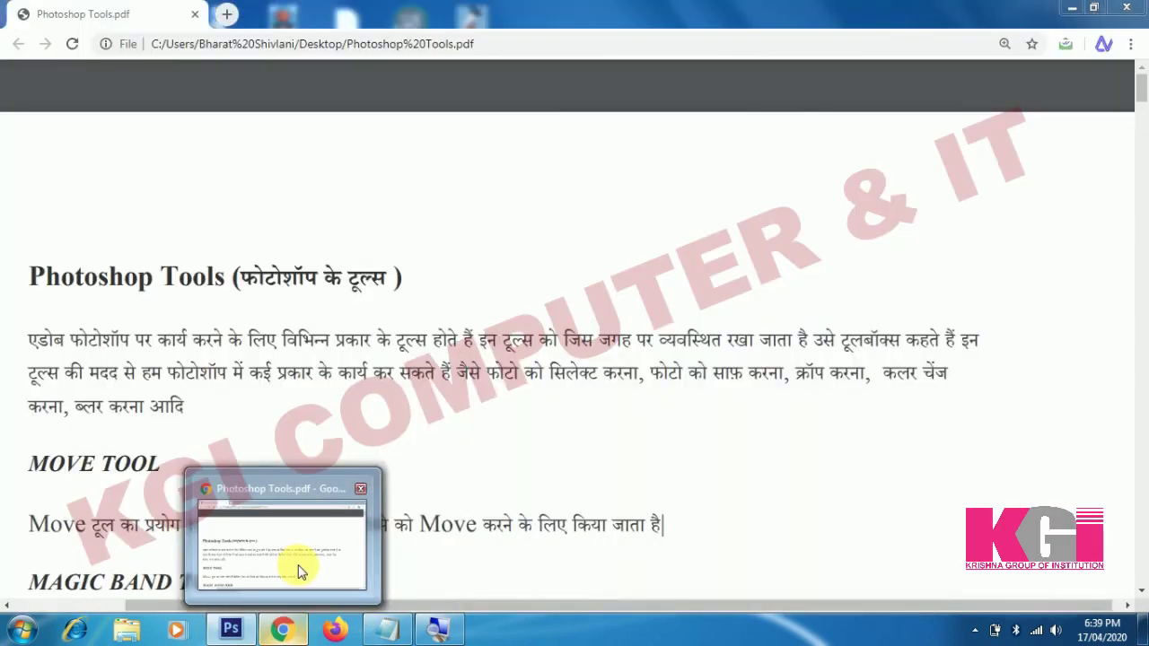
Highlight the Photoshop Tools PDF heading and first paragraph, then return to Photoshop
left_click(296, 500)
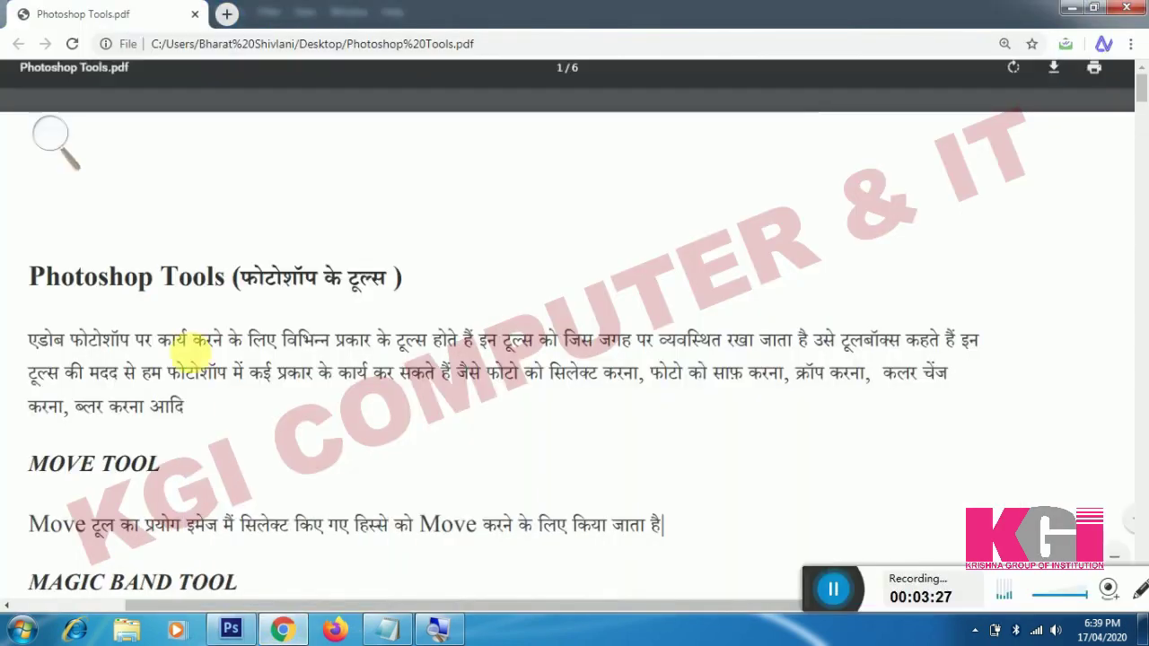
left_click(37, 289)
left_click_drag(38, 289, 487, 303)
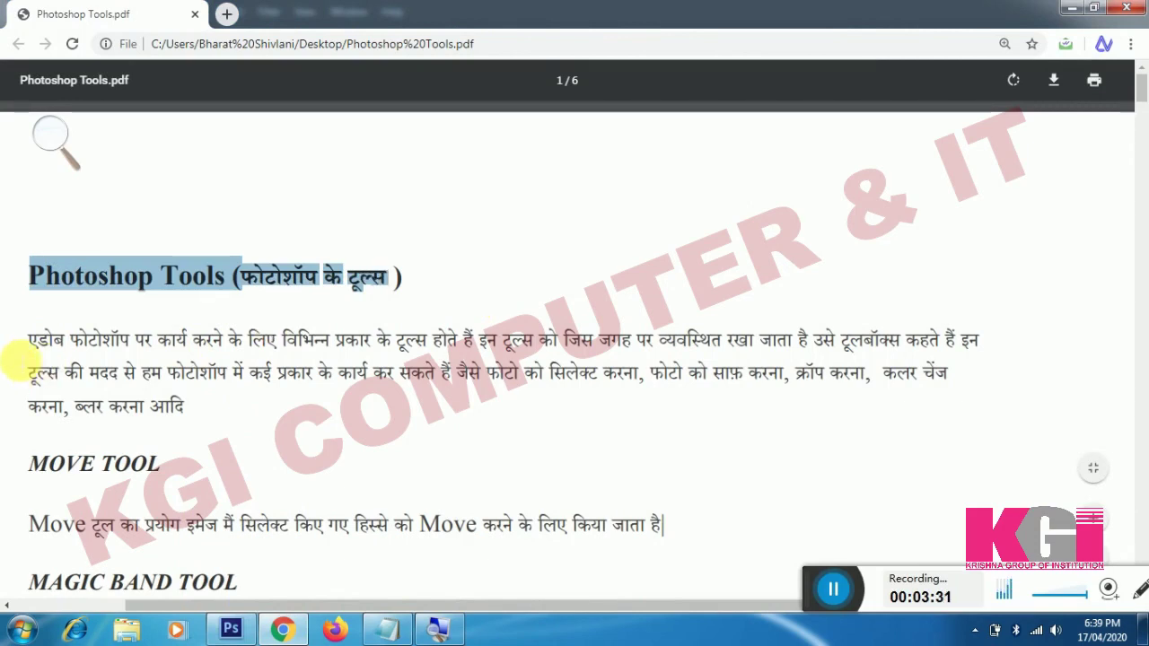
mouse_move(27, 339)
left_mouse_down()
mouse_move(257, 336)
mouse_move(460, 352)
mouse_move(629, 340)
mouse_move(679, 355)
mouse_move(762, 338)
mouse_move(1013, 359)
mouse_move(967, 339)
mouse_move(968, 348)
left_mouse_up()
left_click(371, 357)
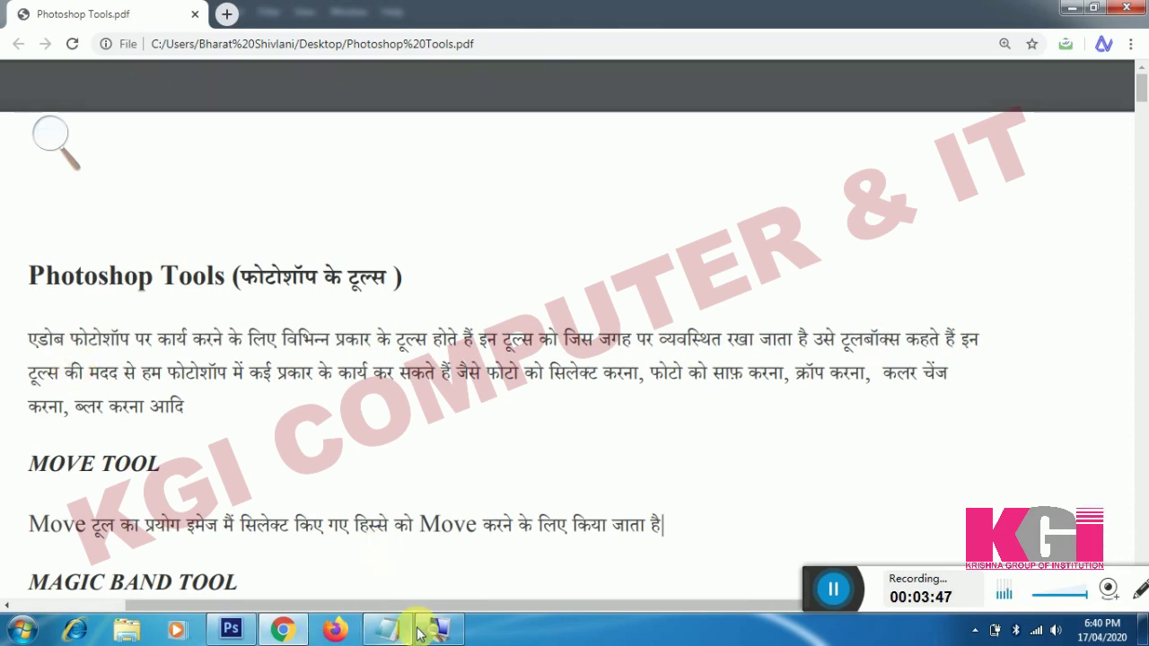
left_click(231, 626)
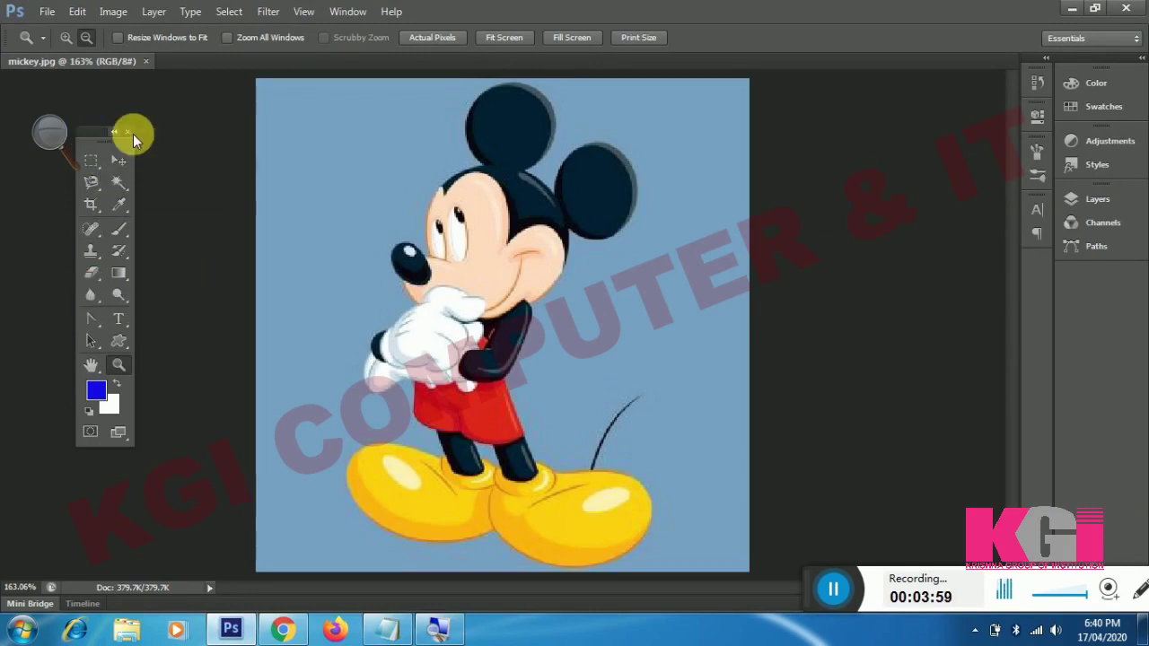
Nudge the floating Tools panel right and bring up the Photoshop Tools PDF in Chrome
left_click(109, 148)
mouse_move(109, 148)
left_mouse_down()
mouse_move(191, 145)
mouse_move(148, 139)
left_mouse_up()
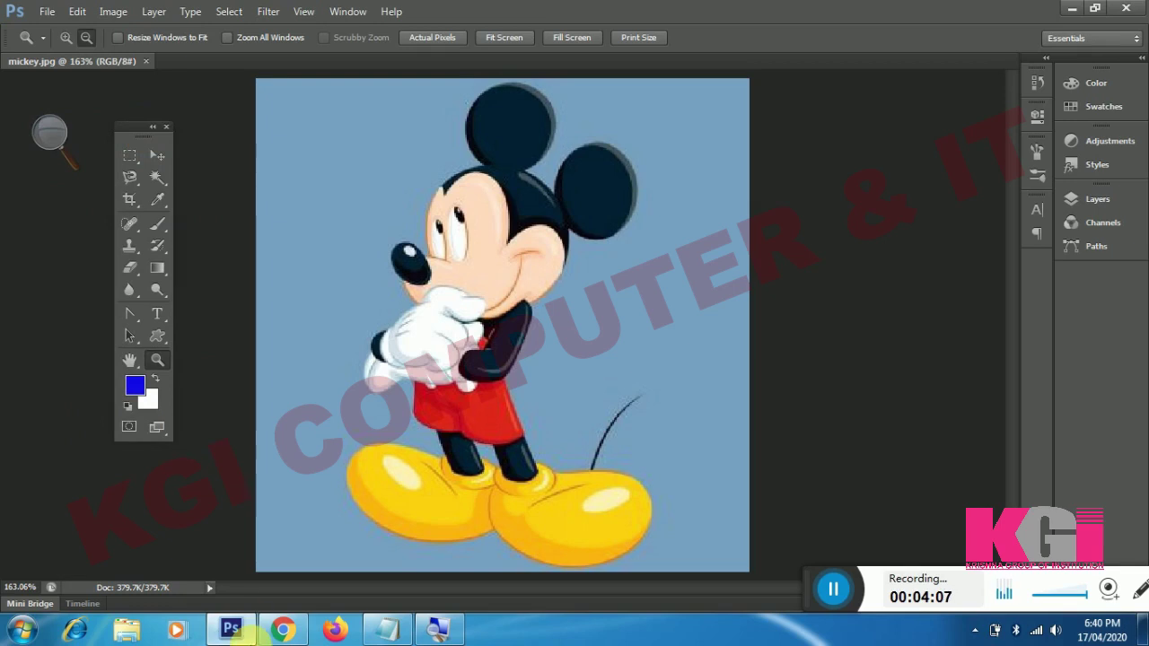
left_click(282, 630)
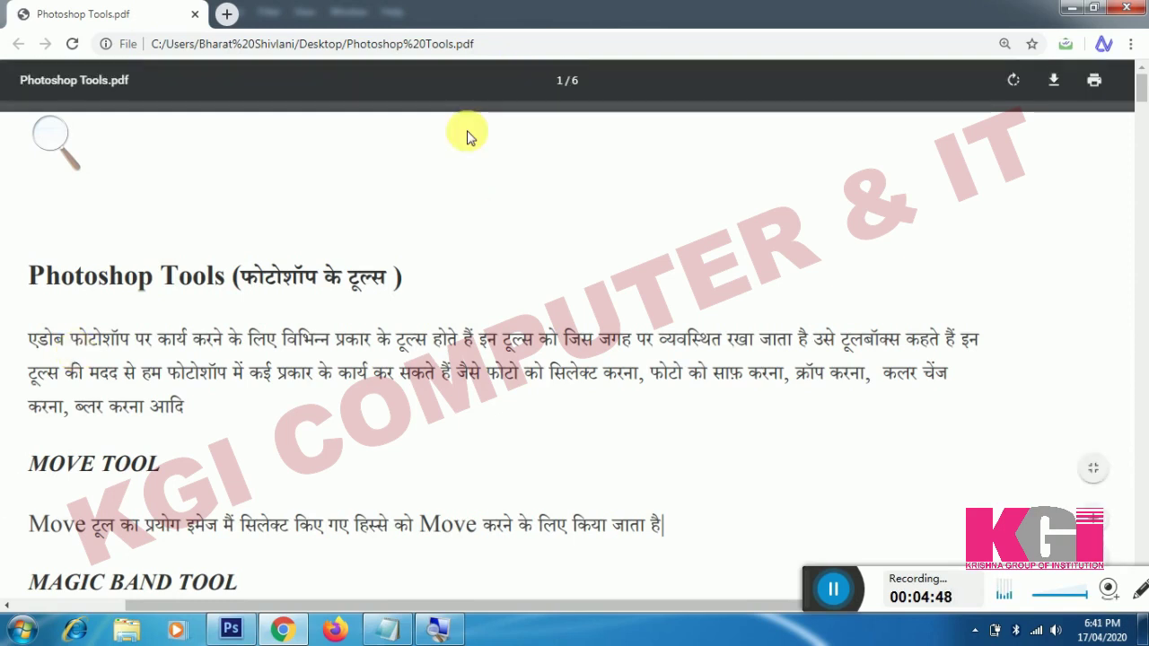
Scroll to and highlight the MOVE TOOL heading in the PDF, then return to Photoshop
scroll(167, 159, "down", 2)
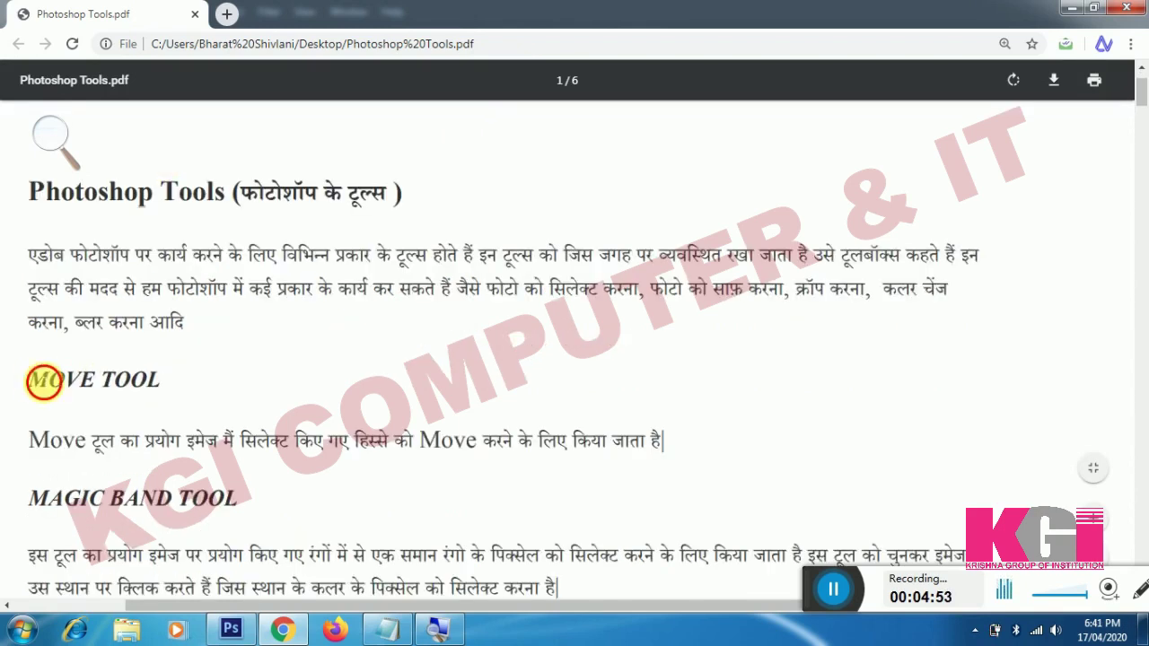
double_click(42, 380)
left_click_drag(173, 392, 176, 395)
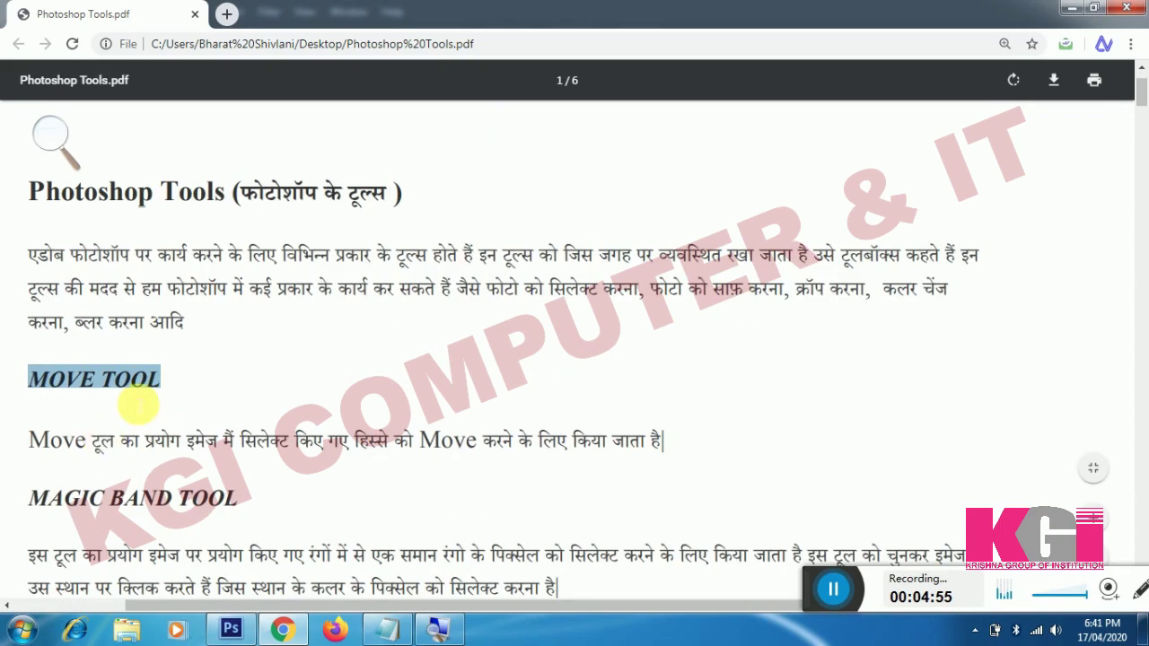
left_click(231, 629)
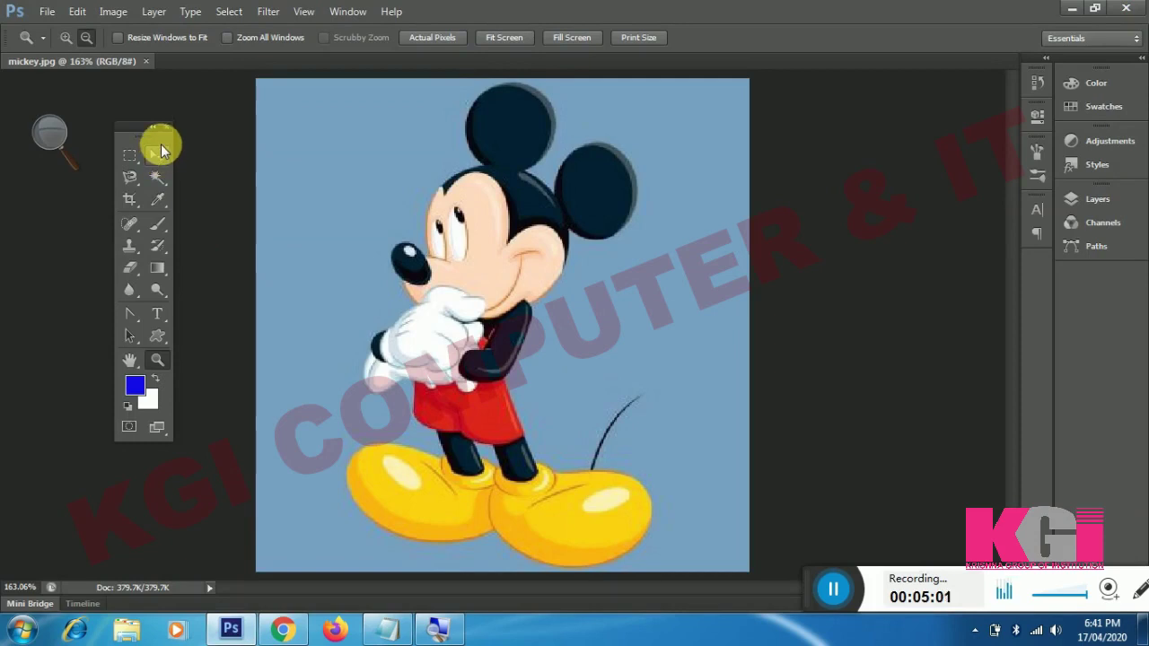
mouse_move(158, 158)
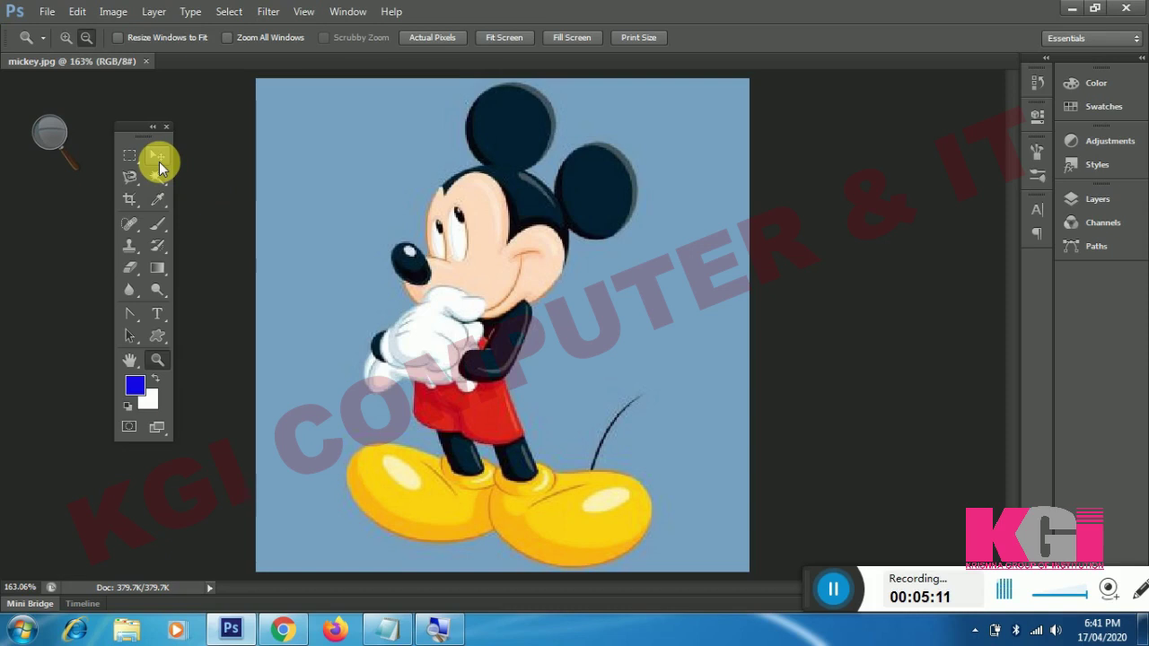
Try twice to drag Mickey's head with the Move tool, dismissing each locked-layer error
left_click(159, 167)
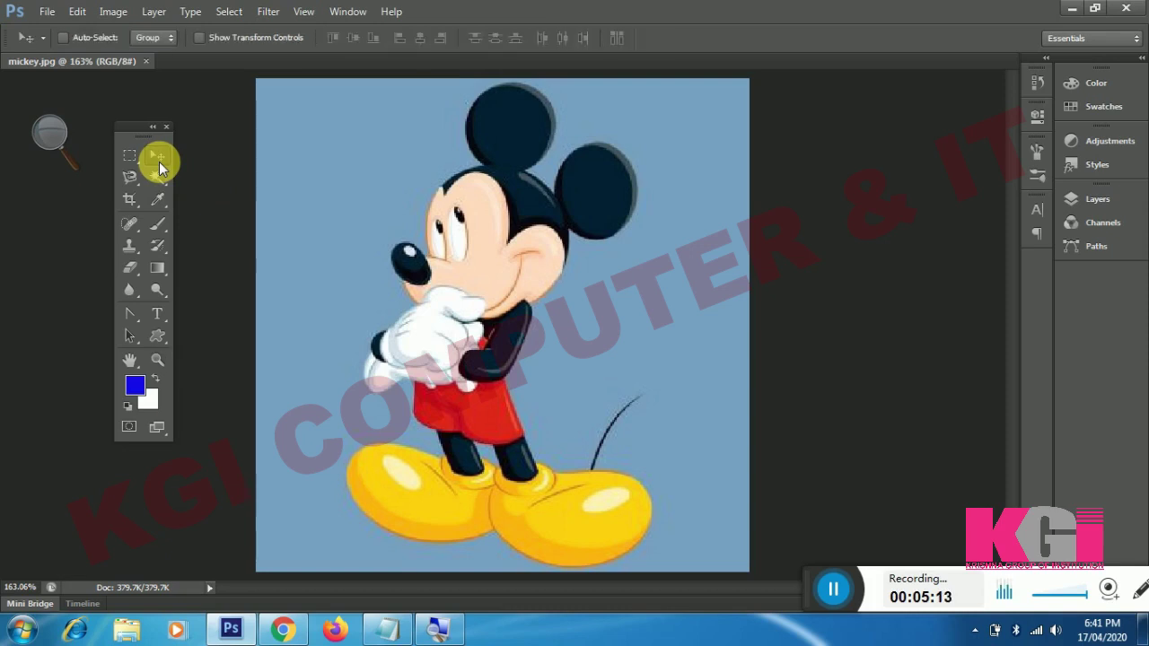
left_click(417, 190)
left_click_drag(417, 190, 504, 202)
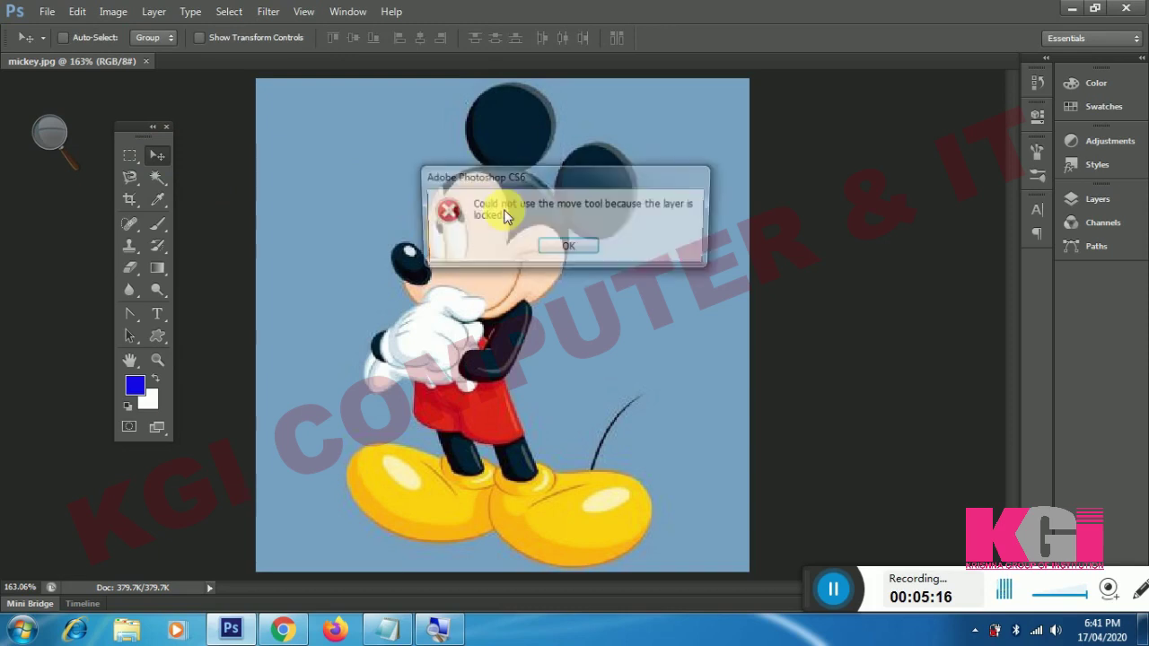
left_click(559, 249)
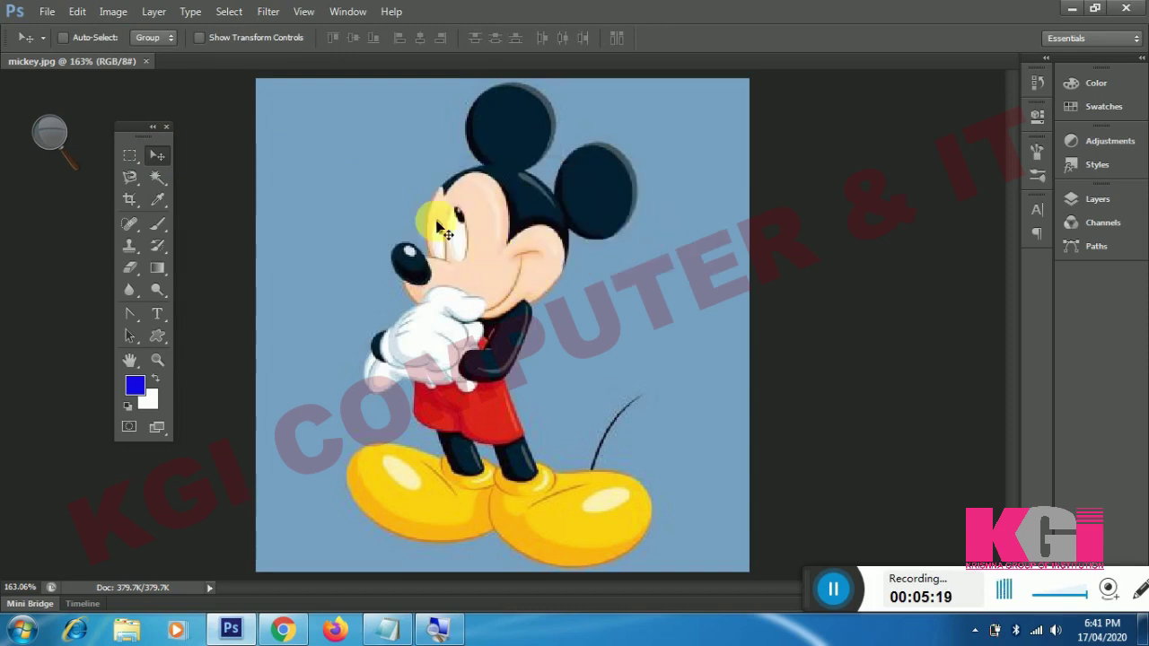
left_click_drag(467, 277, 485, 238)
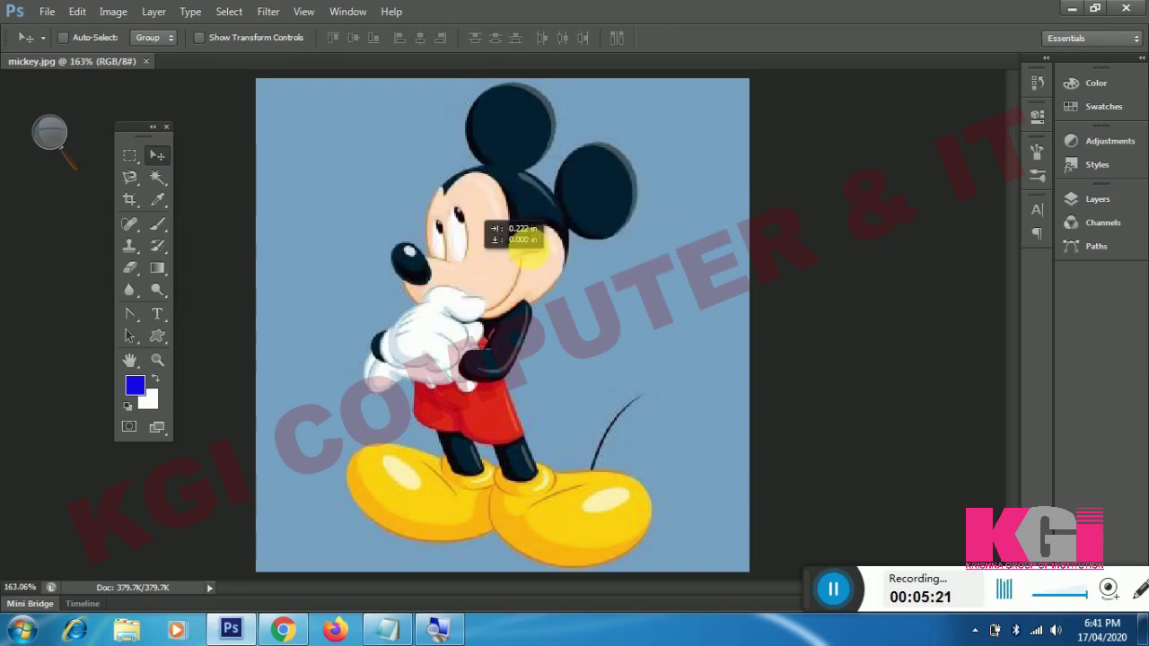
left_click(551, 250)
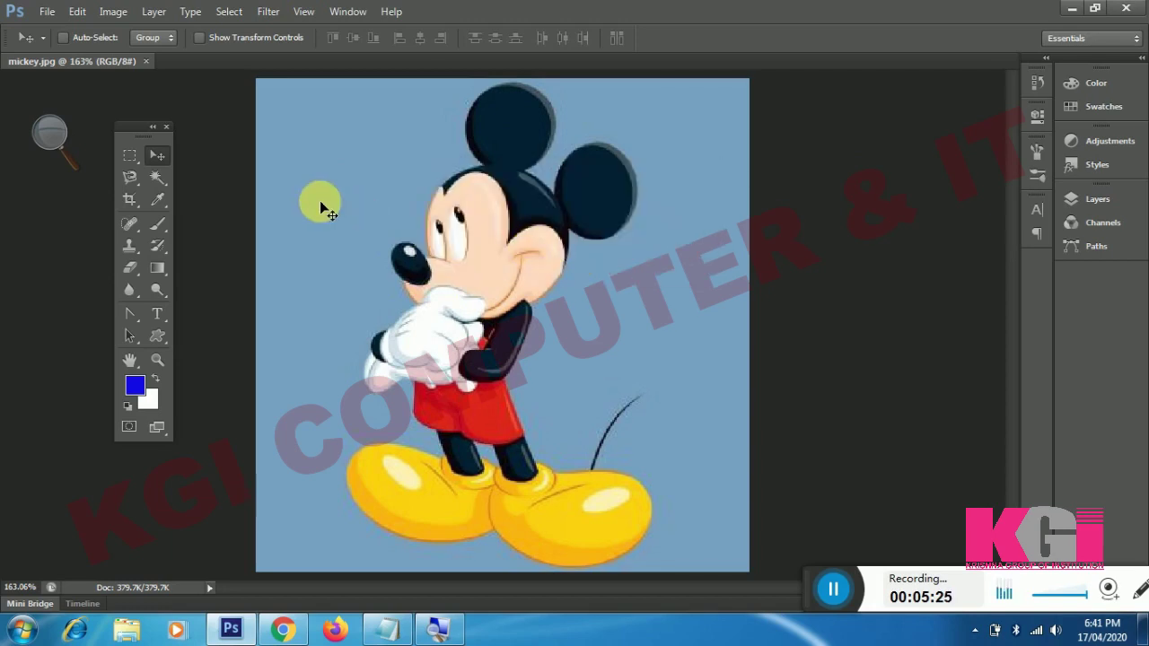
left_click(283, 629)
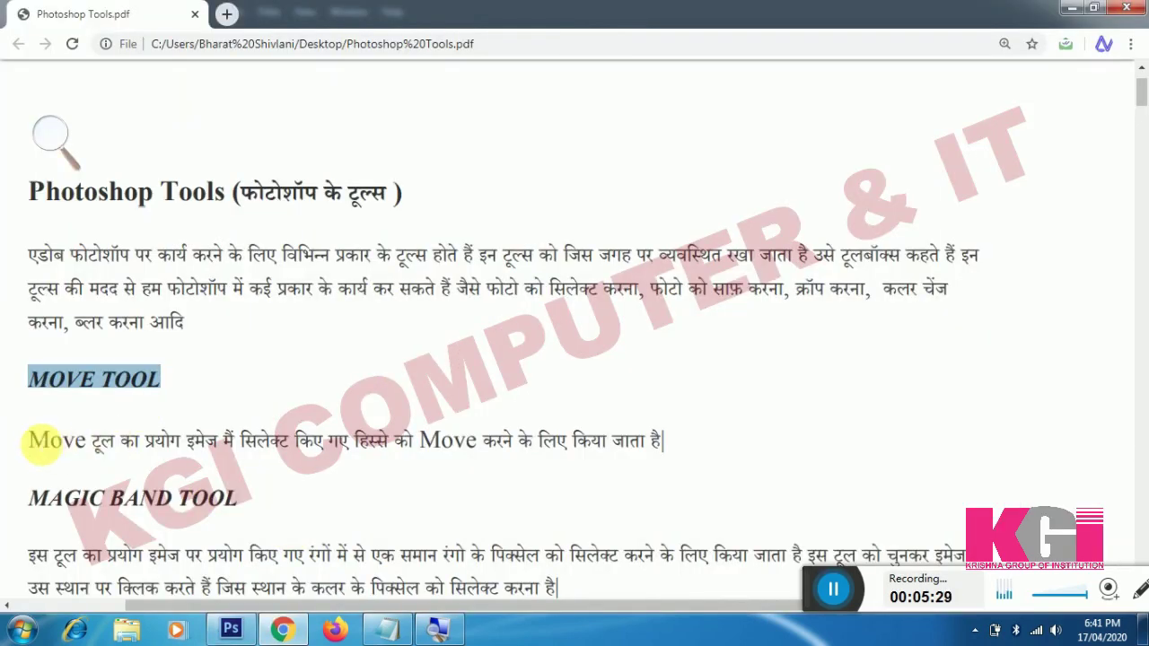
Reread the Move tool description in the PDF, then retry moving the locked image in Photoshop
mouse_move(36, 441)
left_mouse_down()
mouse_move(641, 440)
mouse_move(690, 452)
left_mouse_up()
left_click(690, 449)
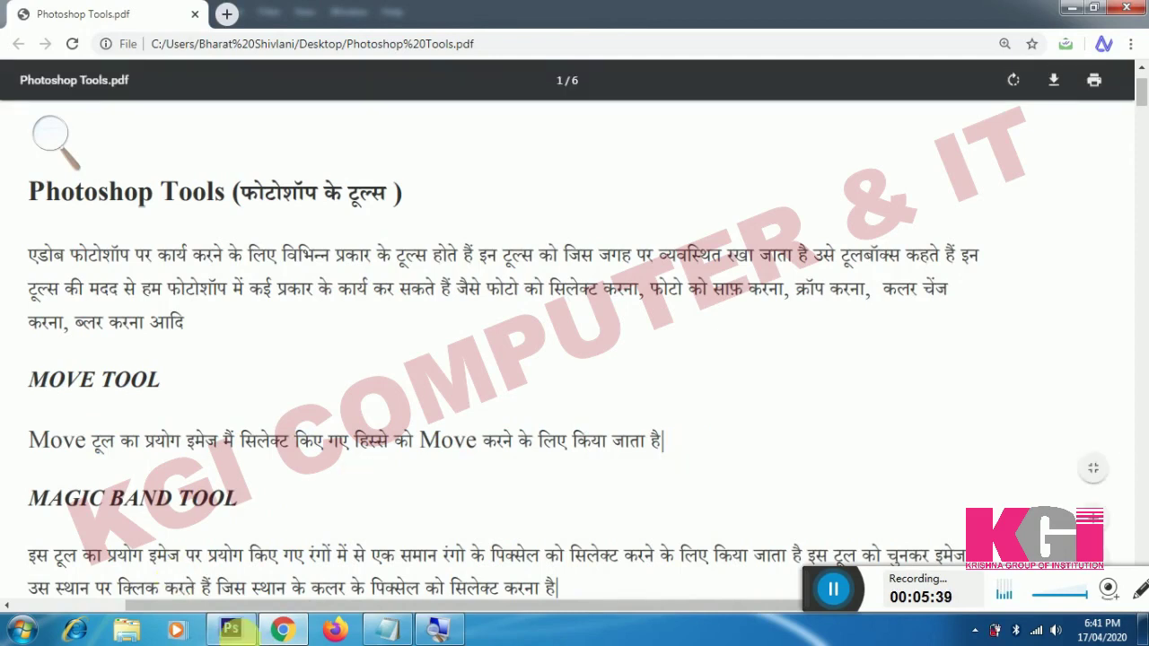
left_click(236, 620)
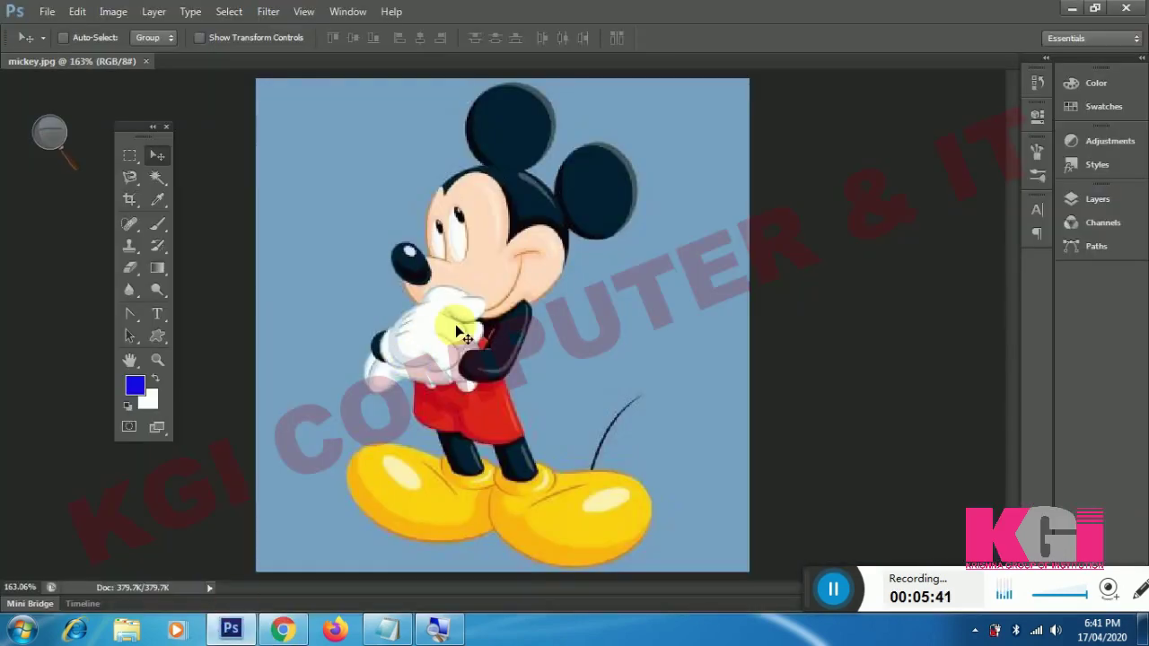
left_click(524, 312)
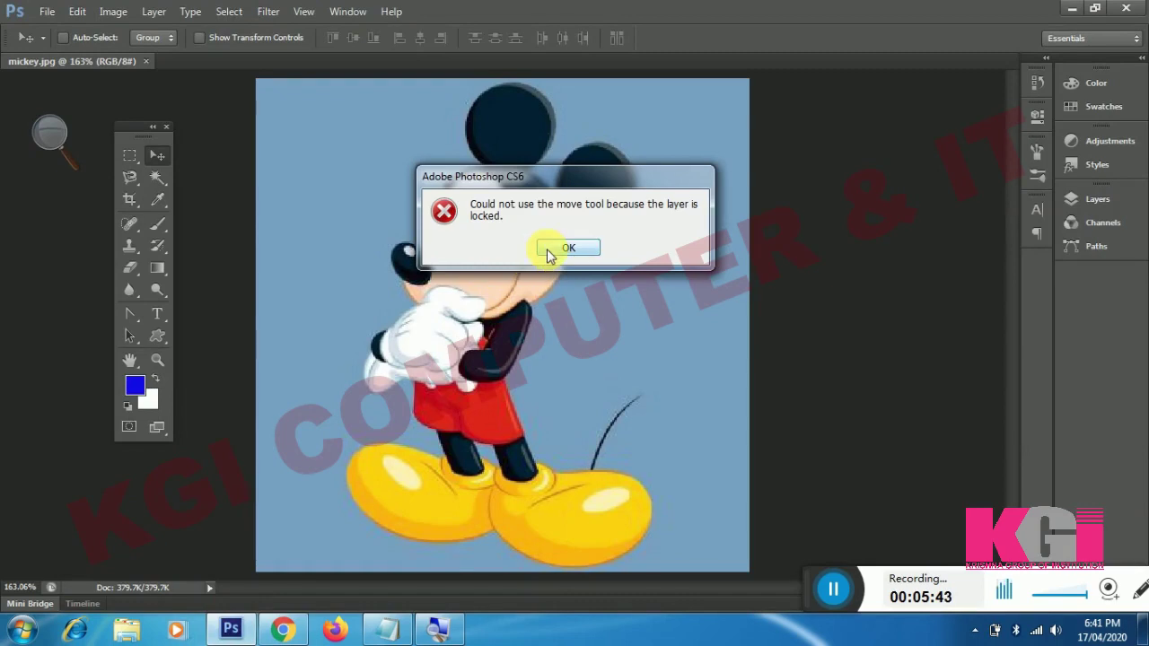
Dismiss the 'Could not use the move tool' locked-layer error with OK
left_click(550, 251)
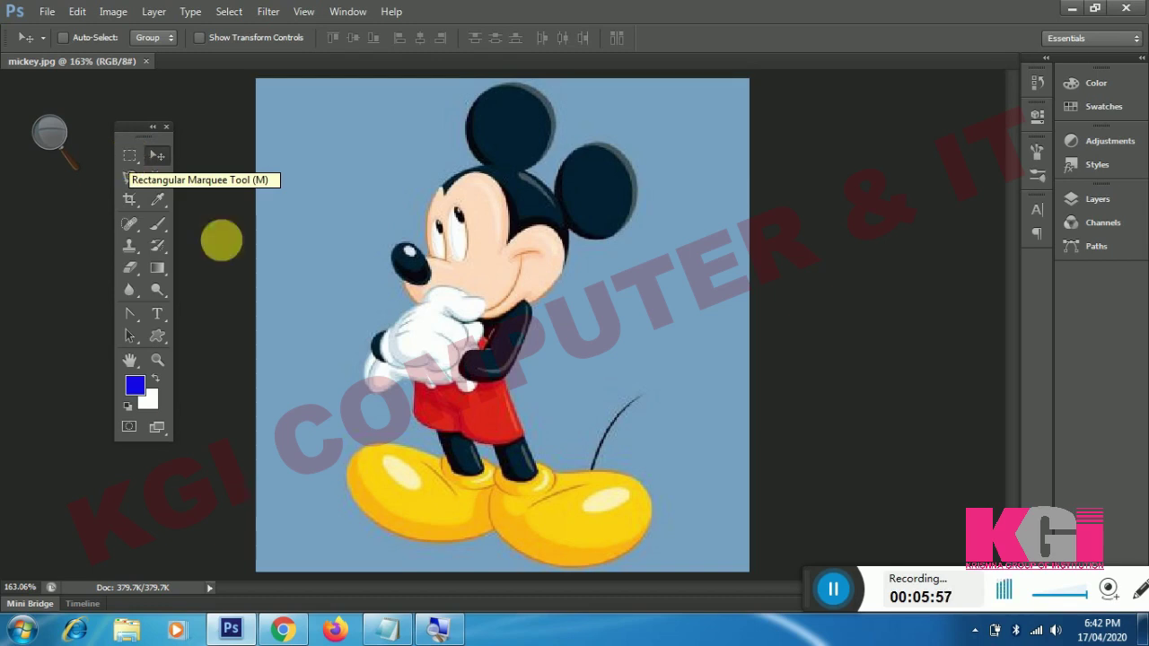
Skim the tool sections of the Photoshop Tools PDF in Chrome, then return to Photoshop
left_click(279, 627)
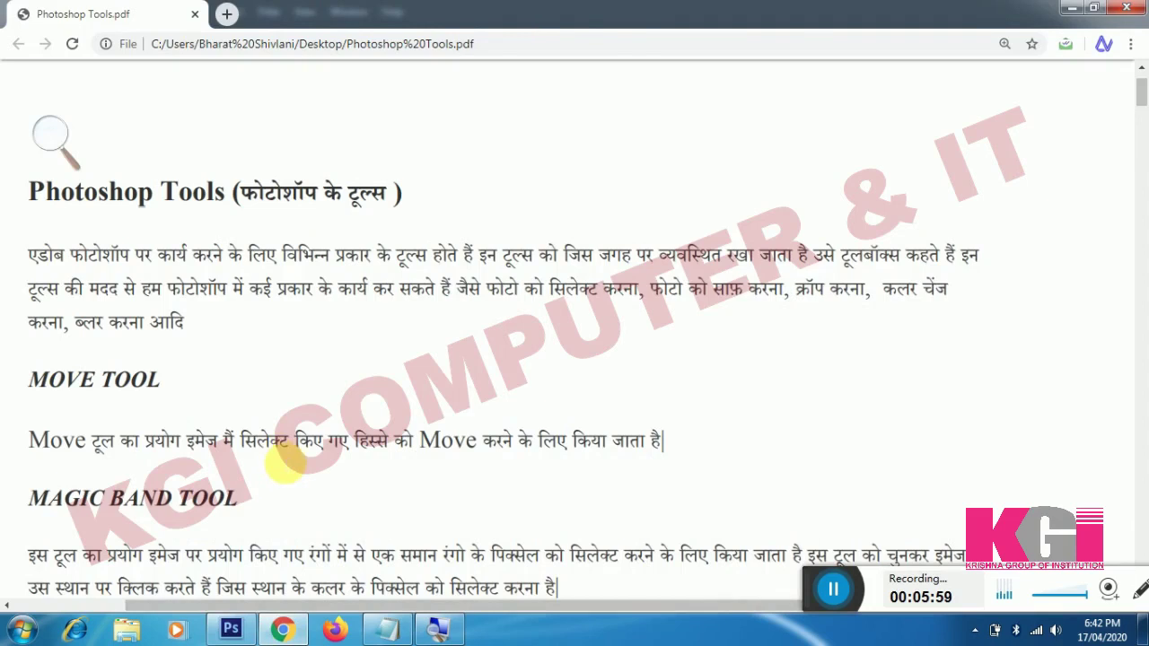
scroll(282, 461, "down", 5)
scroll(282, 461, "down", 2)
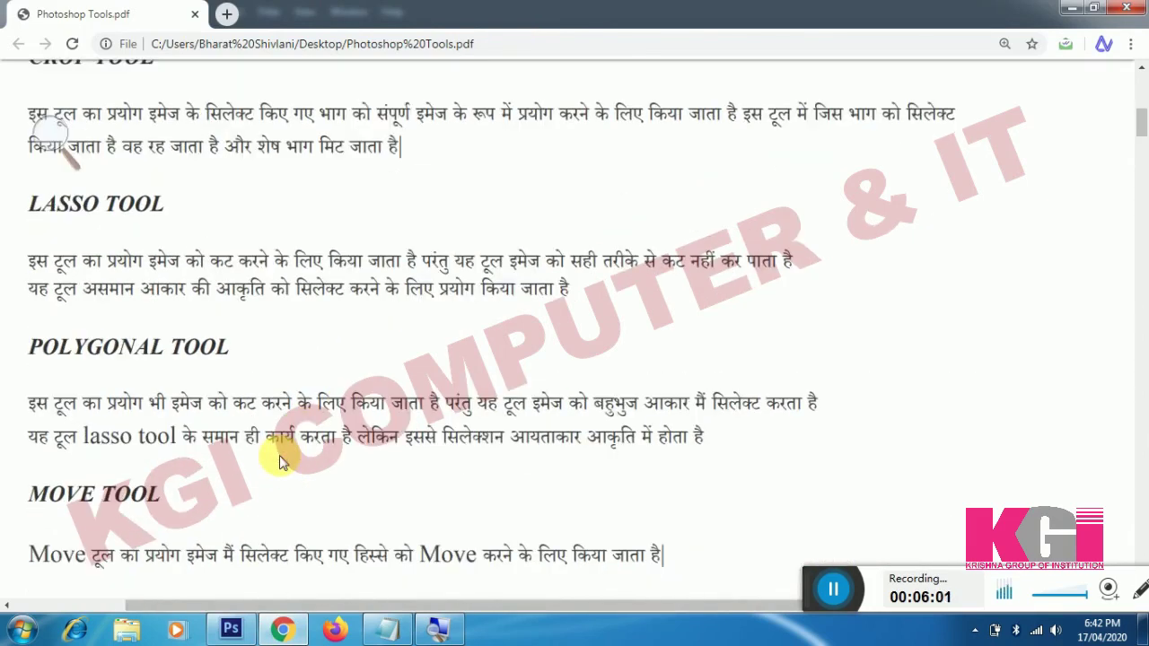
scroll(282, 461, "down", 5)
scroll(282, 461, "down", 4)
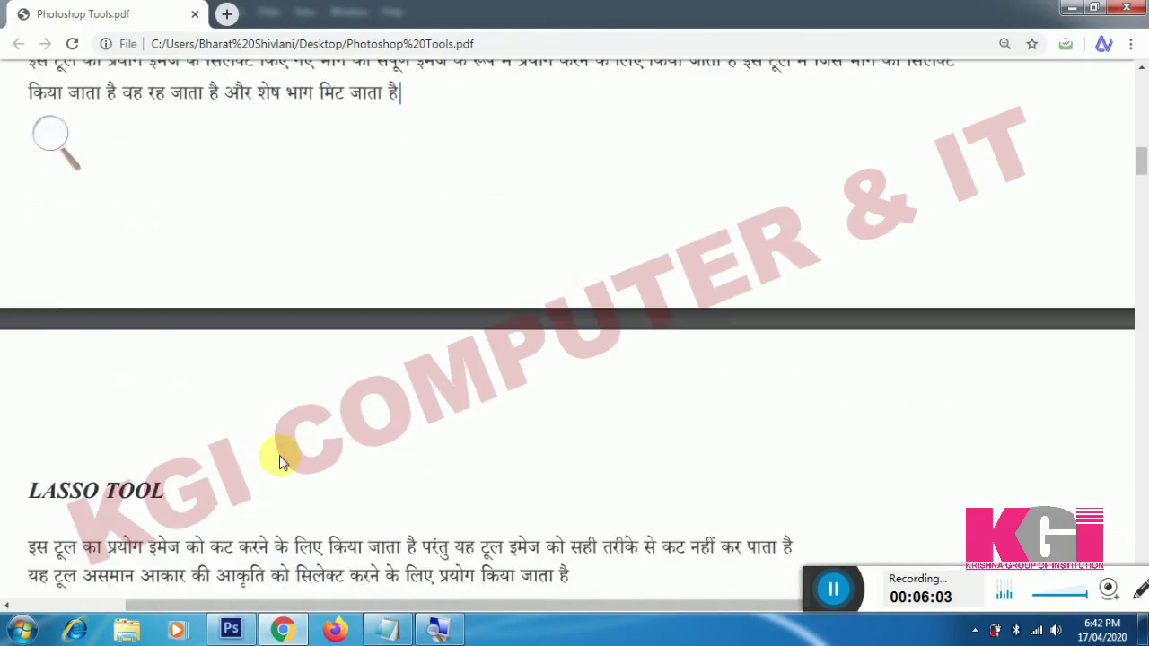
scroll(282, 461, "down", 1)
scroll(282, 461, "down", 2)
scroll(282, 461, "down", 4)
scroll(282, 460, "down", 2)
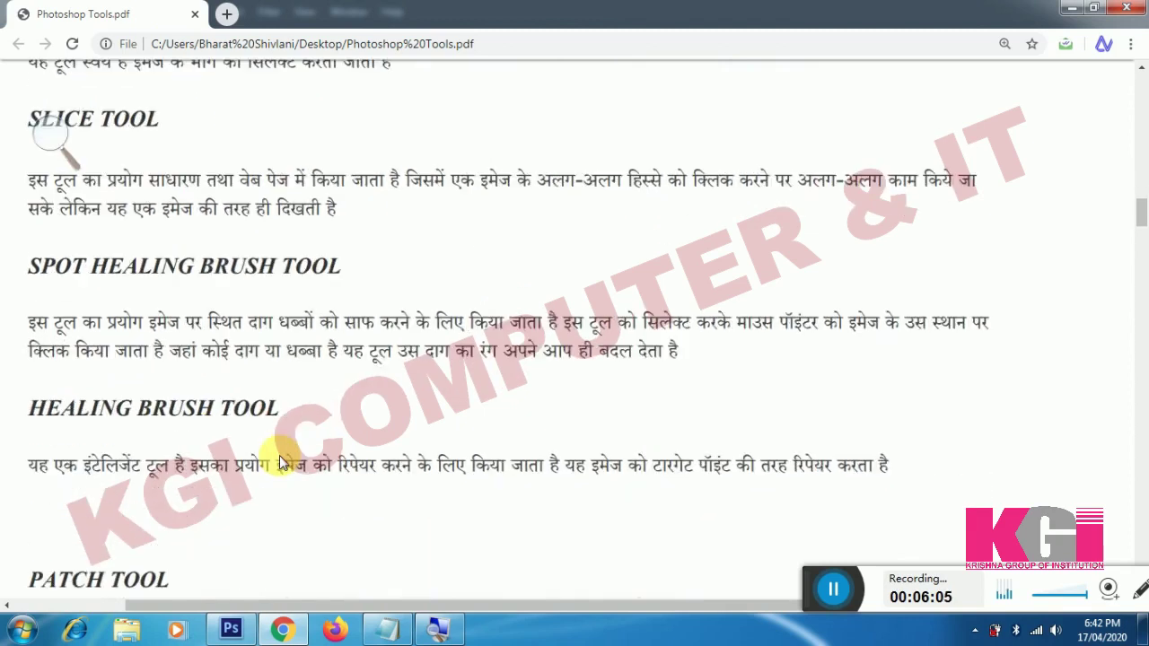
scroll(282, 461, "down", 4)
scroll(282, 461, "down", 1)
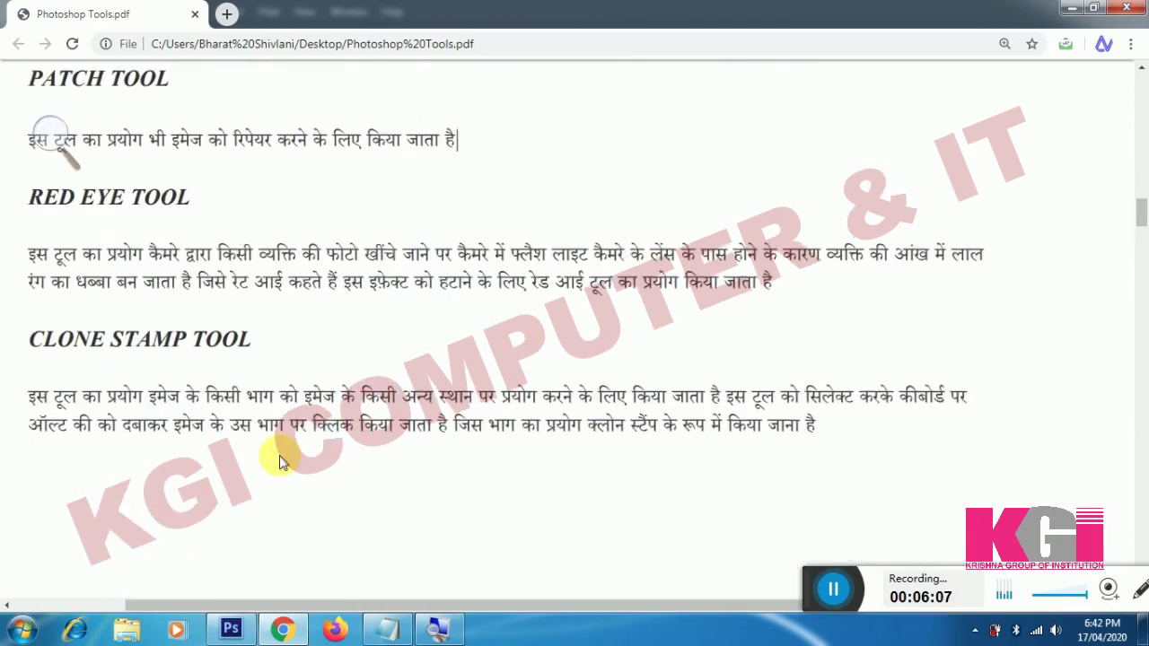
scroll(282, 461, "up", 5)
scroll(282, 461, "up", 4)
scroll(282, 461, "up", 1)
scroll(279, 463, "up", 1)
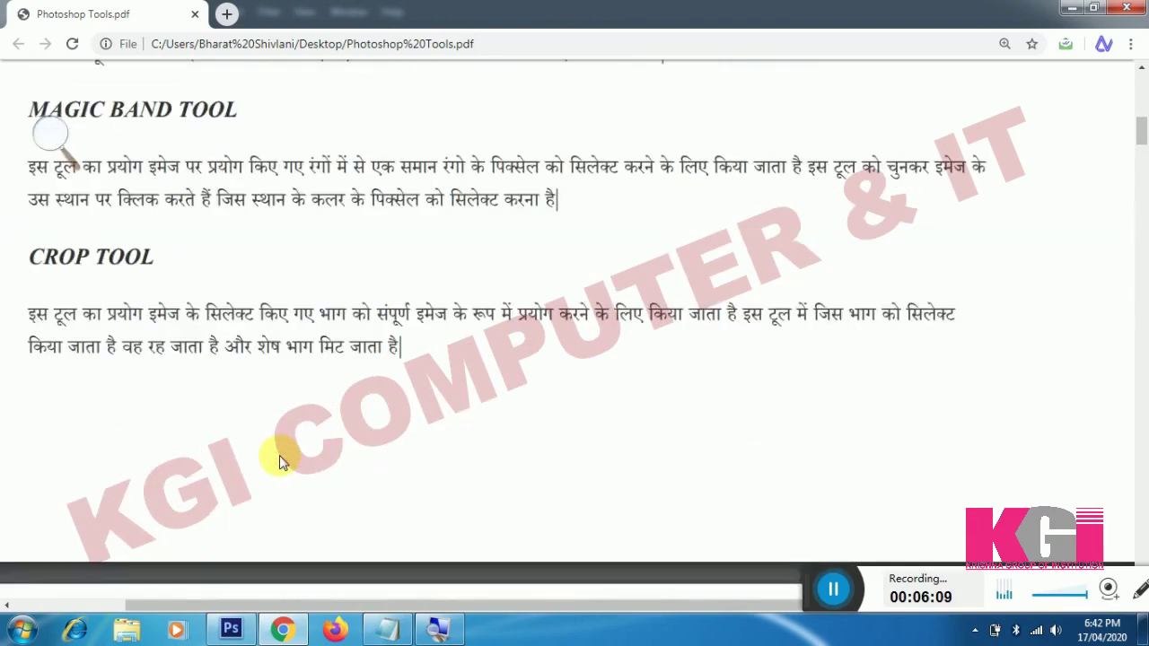
scroll(279, 463, "down", 2)
scroll(279, 462, "up", 2)
scroll(280, 462, "up", 1)
scroll(279, 463, "up", 4)
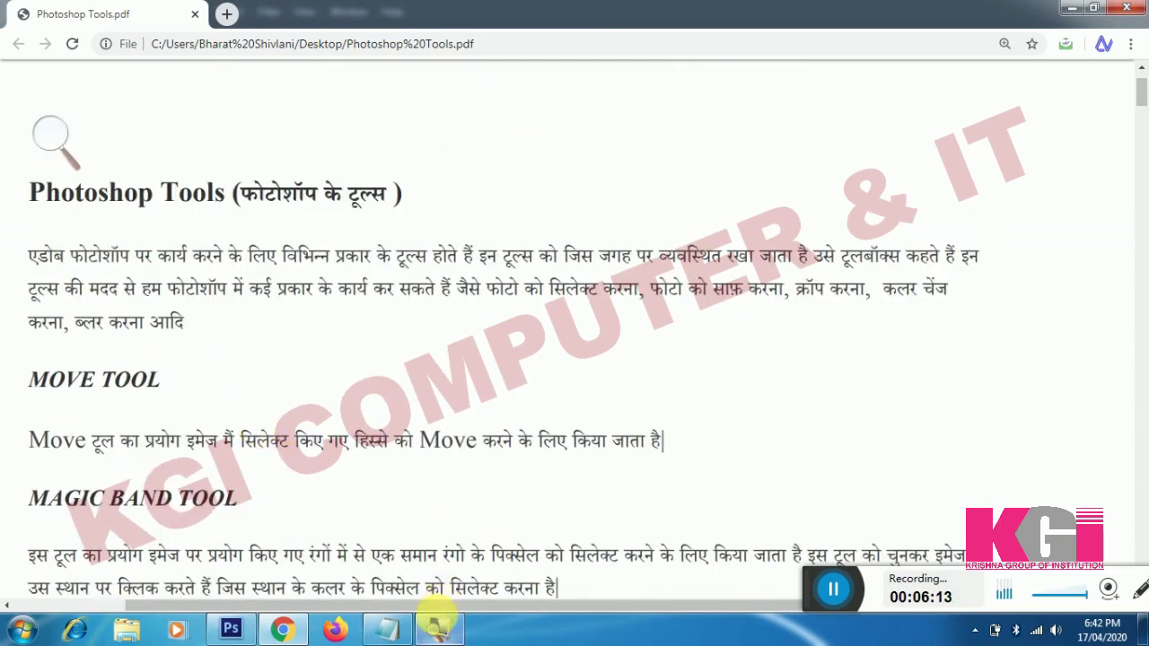
left_click(231, 630)
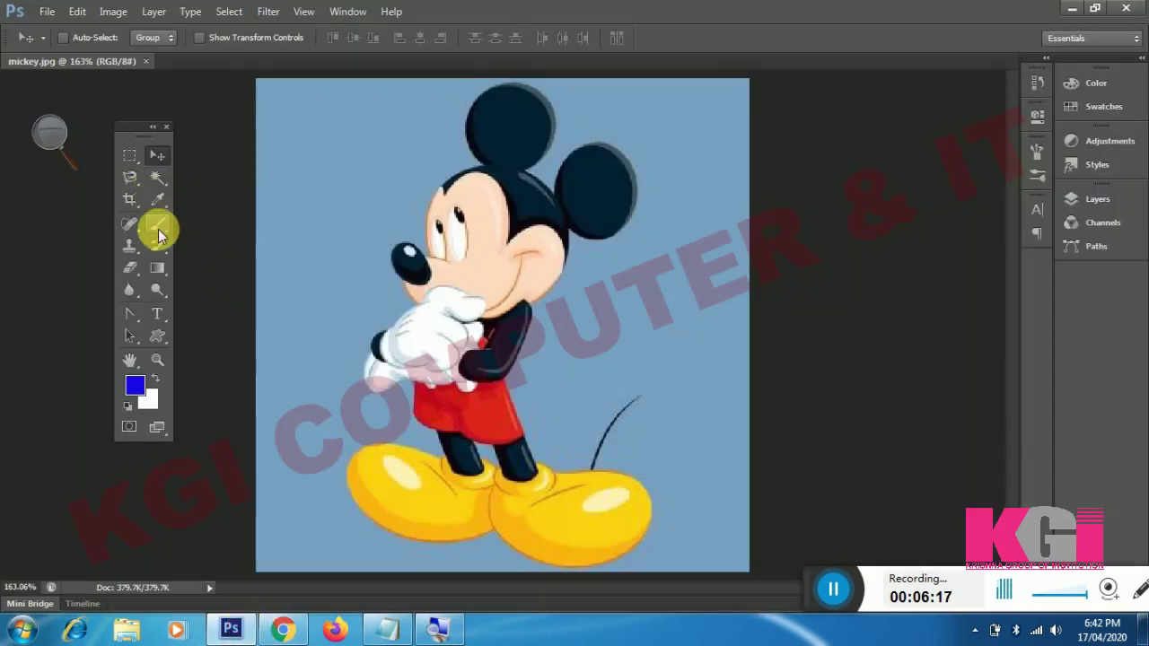
Draw a trial rectangular marquee around Mickey's head, then deselect it via the Select menu
left_click(132, 158)
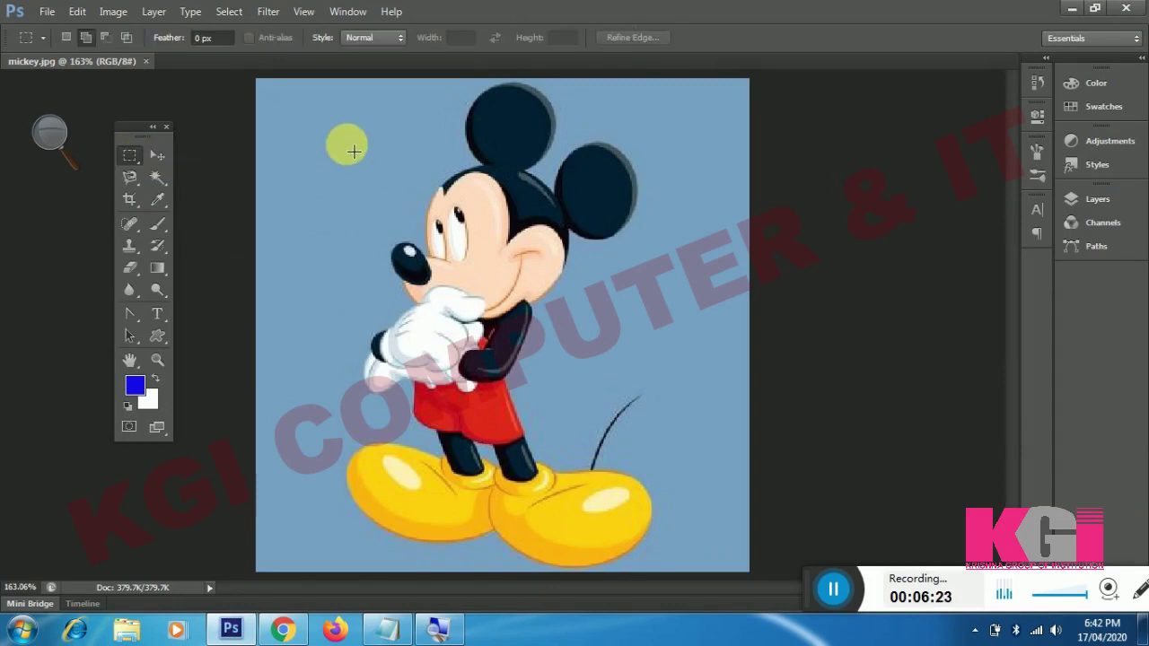
mouse_move(347, 93)
left_mouse_down()
mouse_move(478, 266)
mouse_move(659, 322)
left_mouse_up()
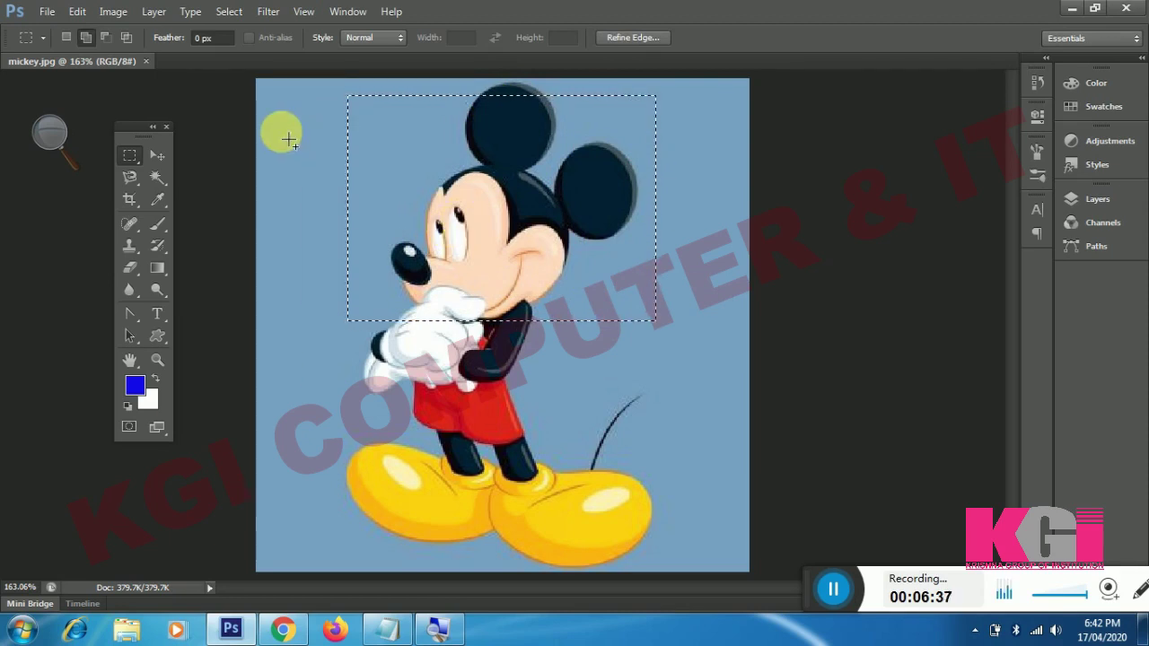
left_click(234, 18)
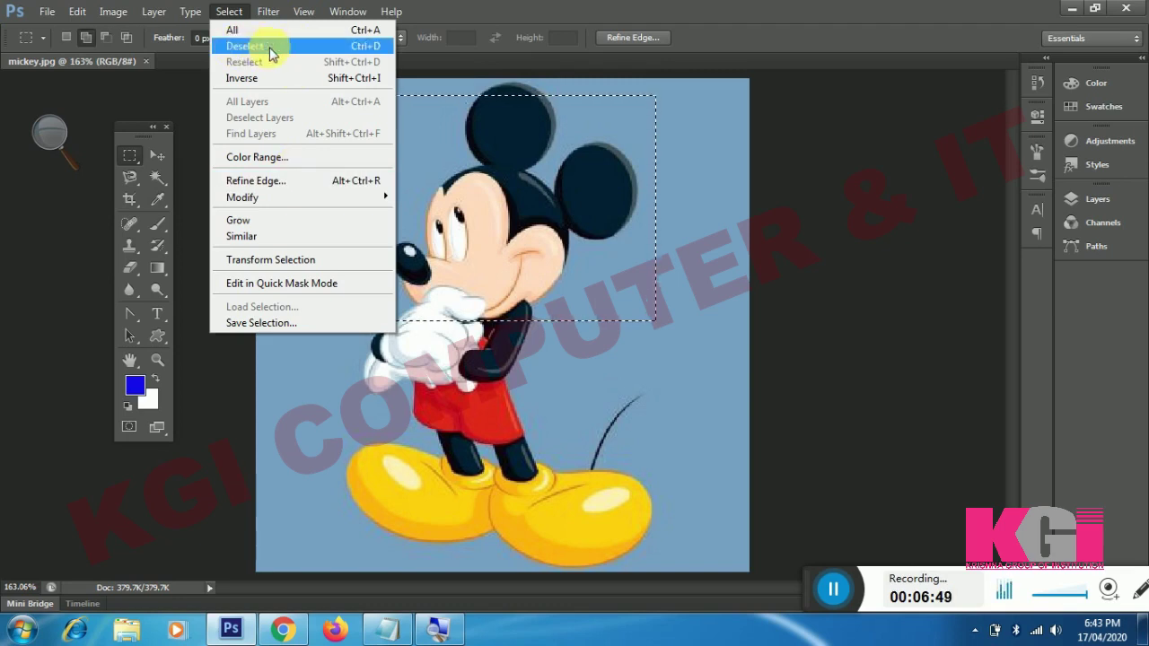
left_click(340, 47)
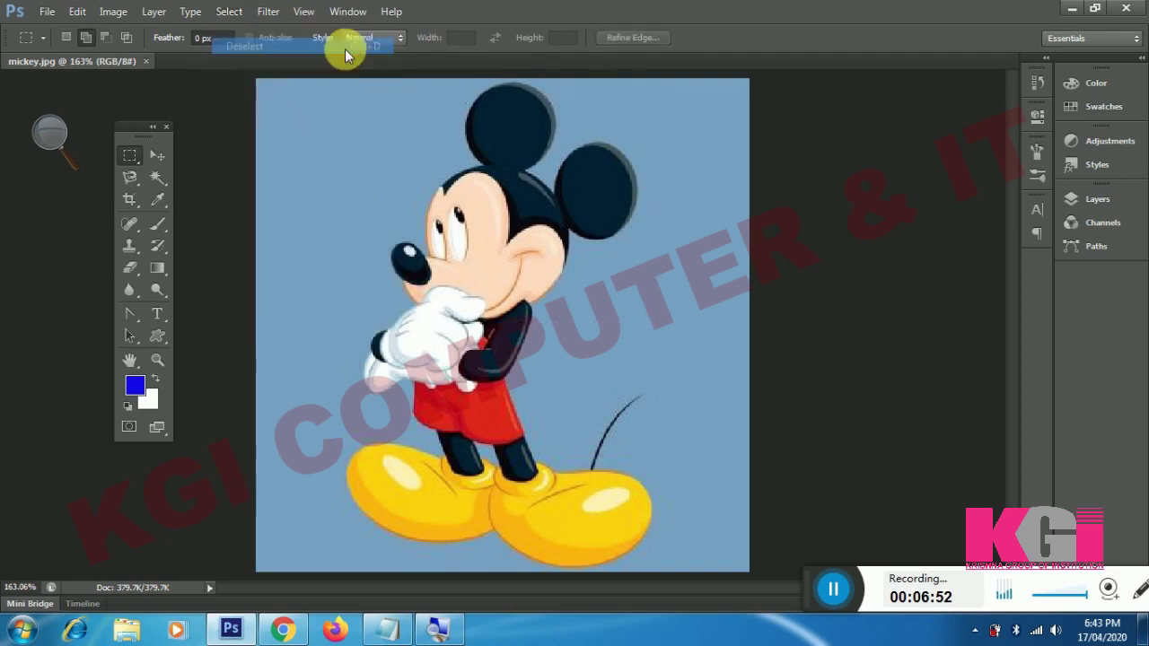
left_click(224, 12)
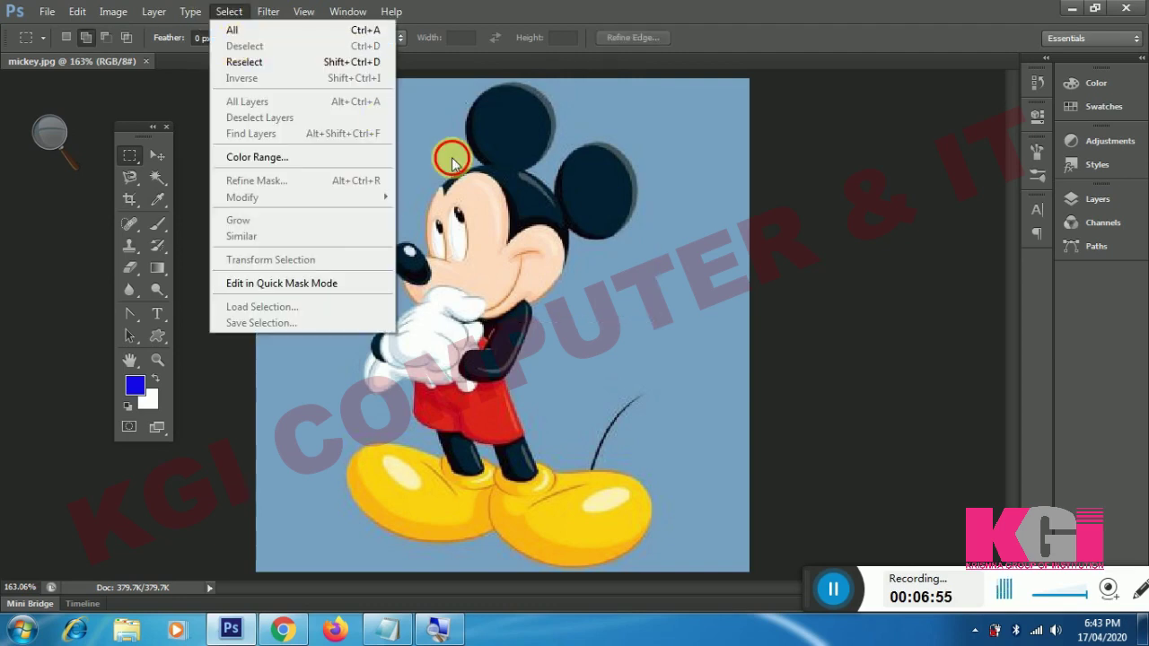
left_click(422, 134)
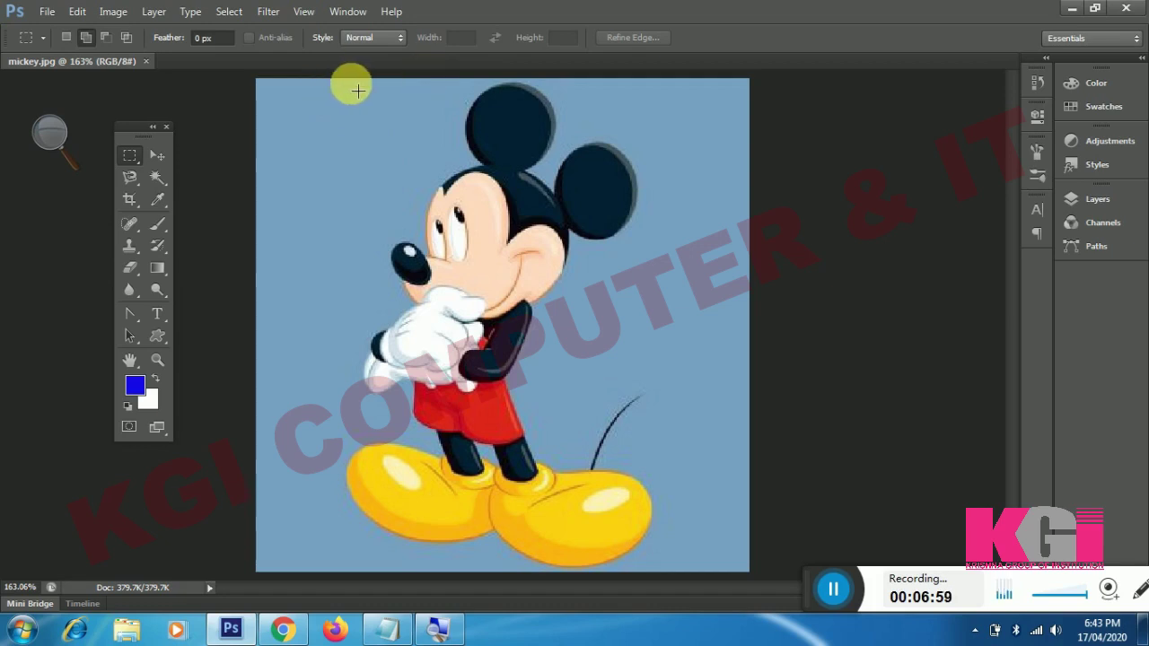
Select a rectangle around Mickey's head and copy-paste it as a new layer
mouse_move(350, 79)
left_mouse_down()
mouse_move(589, 295)
mouse_move(659, 338)
mouse_move(653, 331)
left_mouse_up()
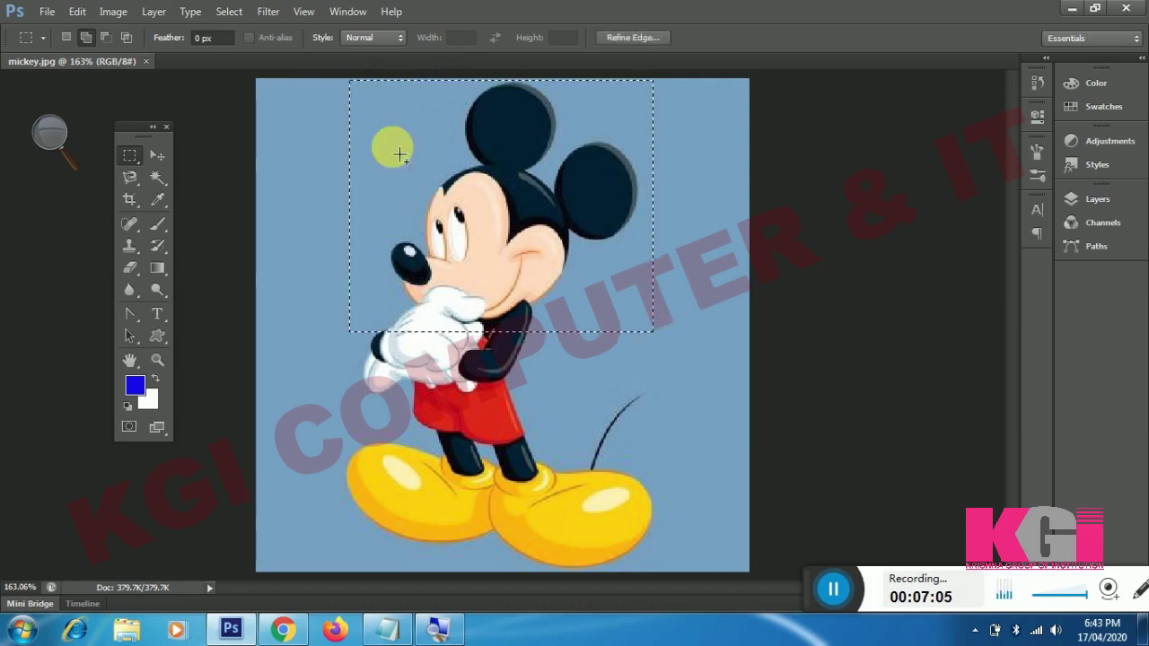
left_click(78, 11)
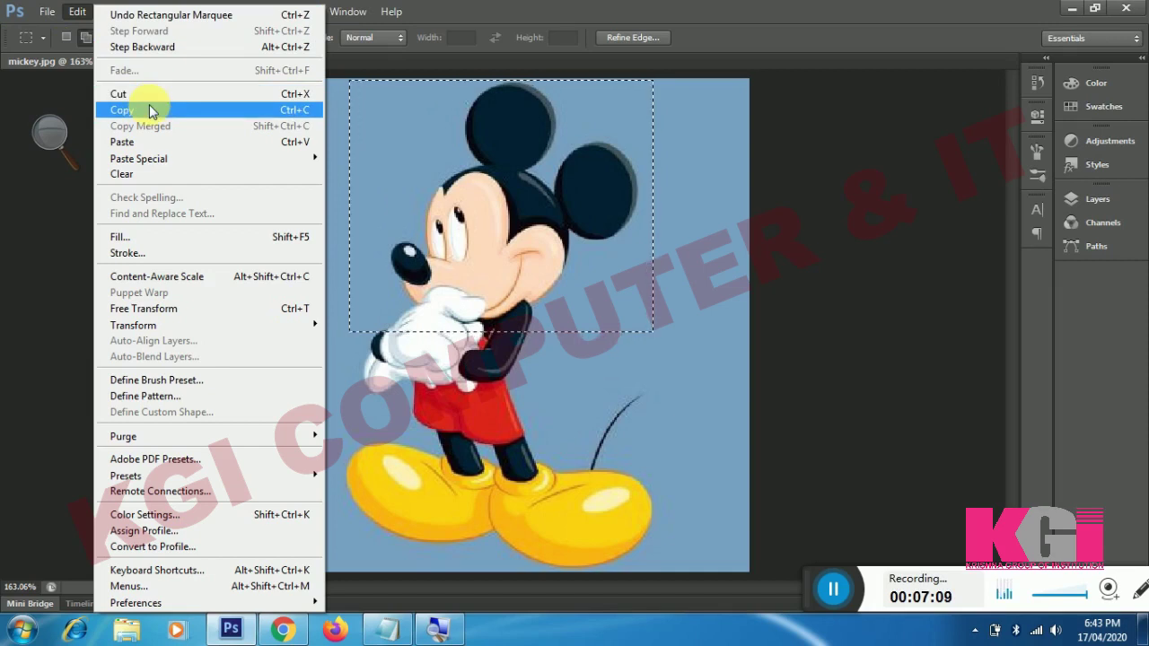
left_click(149, 107)
left_click(77, 12)
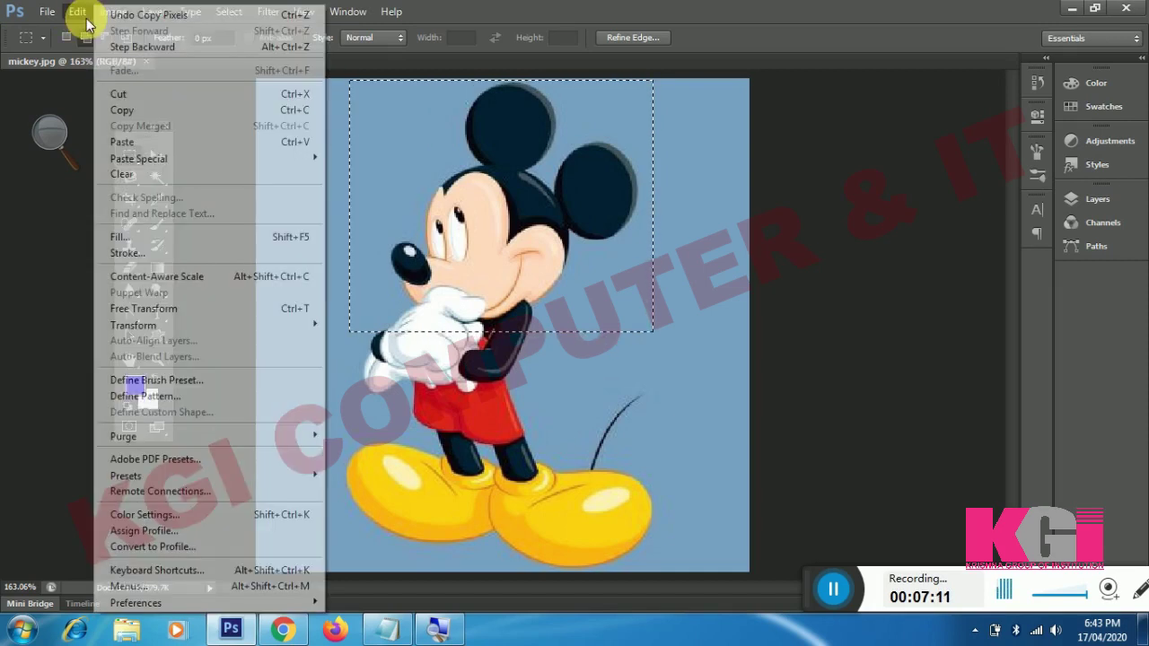
left_click(149, 141)
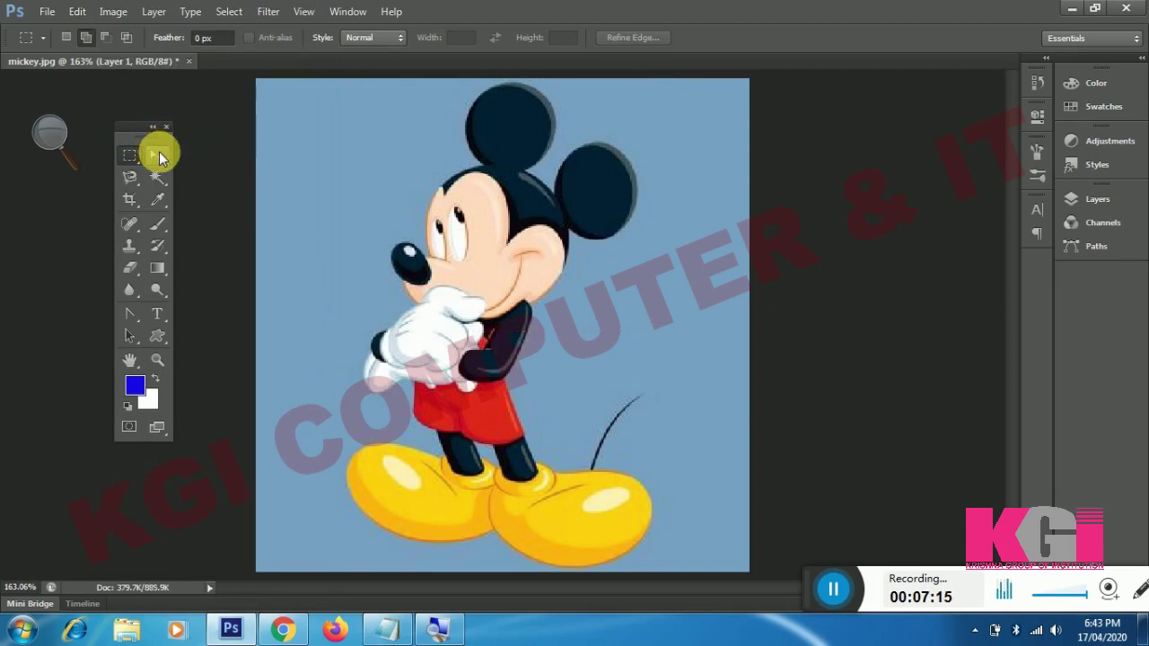
Offset the pasted head copy, delete it, then try dragging the locked Background
left_click(159, 154)
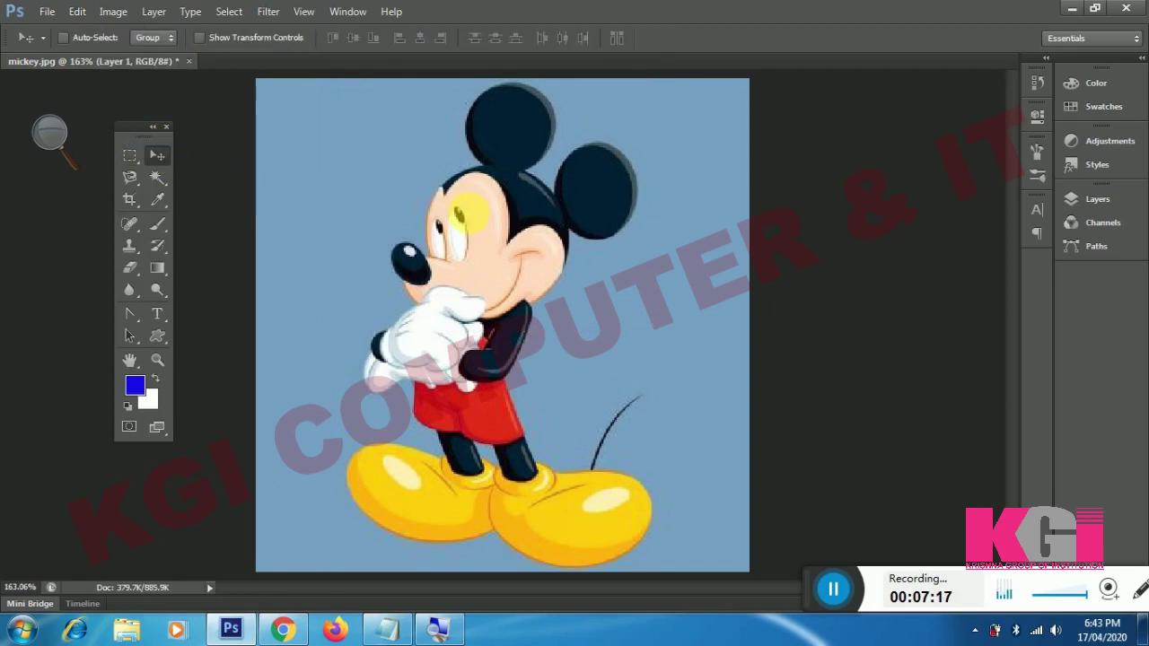
mouse_move(468, 206)
left_mouse_down()
mouse_move(489, 364)
mouse_move(695, 184)
mouse_move(384, 437)
mouse_move(267, 269)
mouse_move(508, 303)
mouse_move(592, 332)
mouse_move(458, 415)
mouse_move(359, 244)
mouse_move(487, 130)
mouse_move(539, 312)
mouse_move(398, 341)
mouse_move(335, 225)
mouse_move(475, 146)
mouse_move(454, 310)
mouse_move(366, 287)
mouse_move(440, 240)
left_mouse_up()
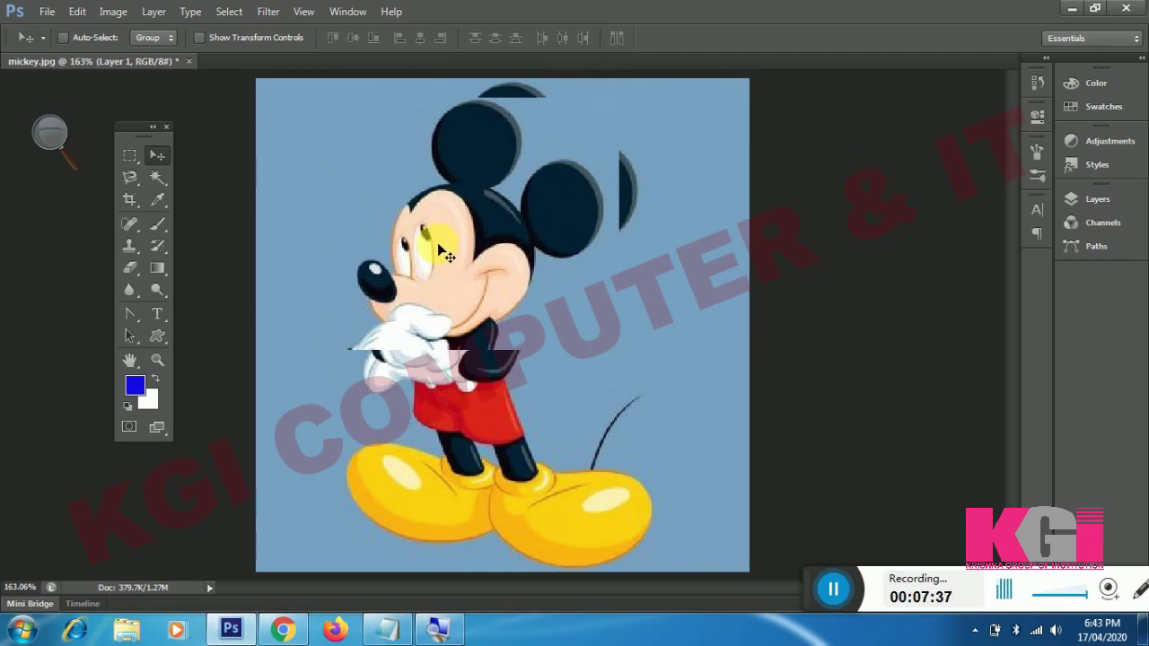
right_click(440, 253)
left_click(372, 232)
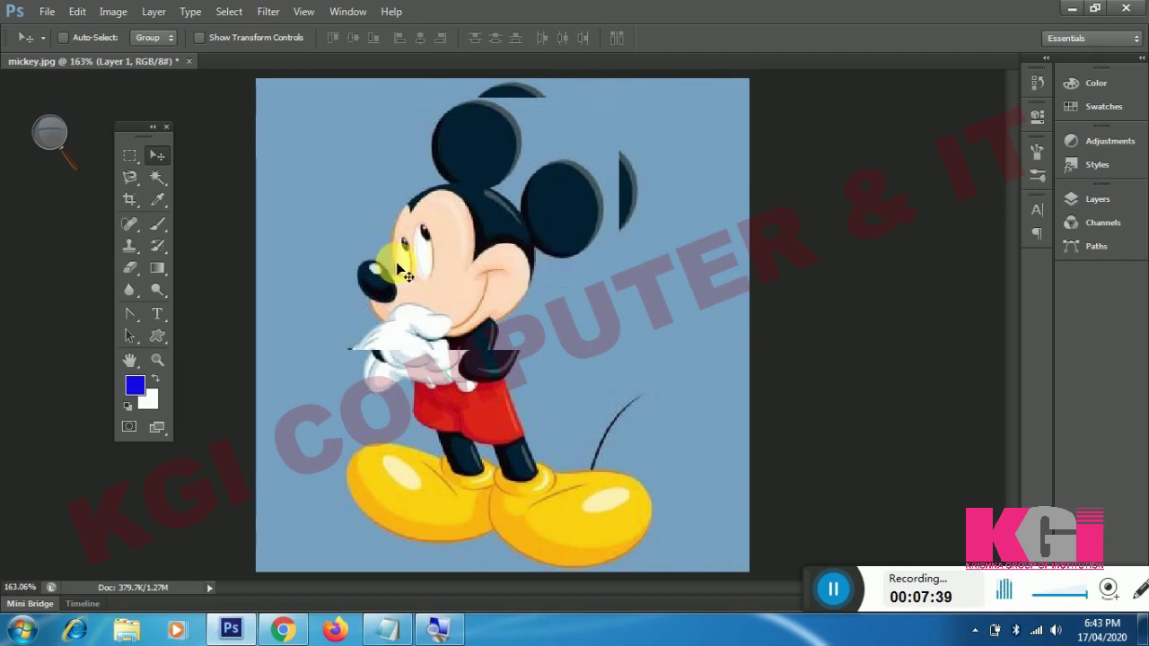
key("Delete")
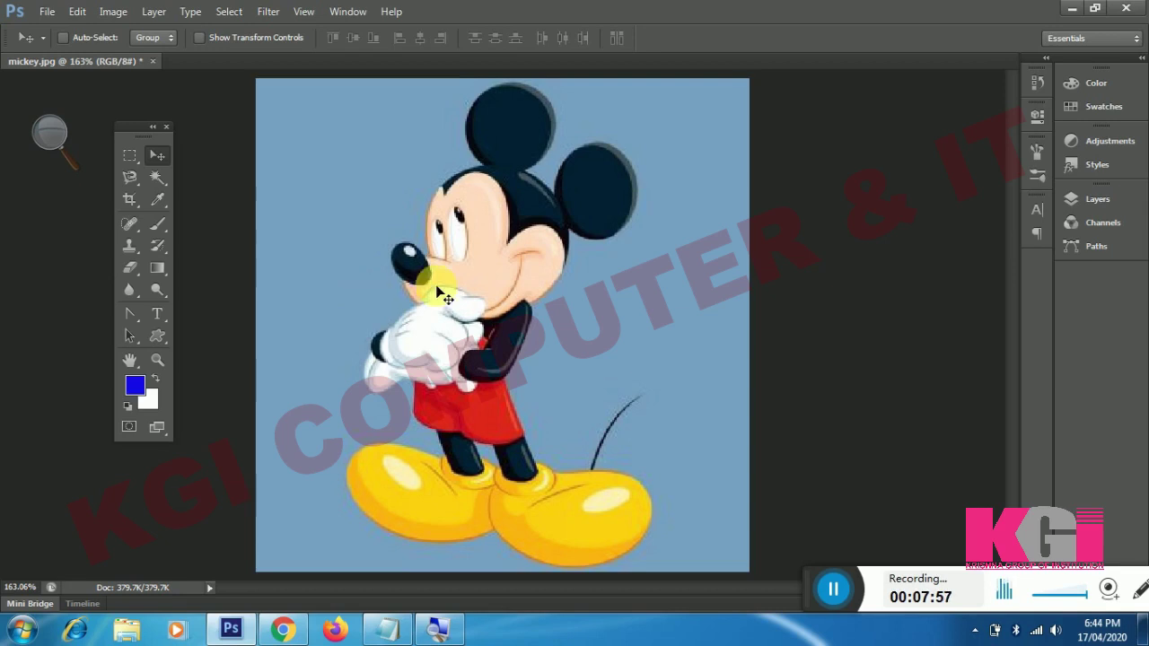
left_click_drag(507, 256, 482, 303)
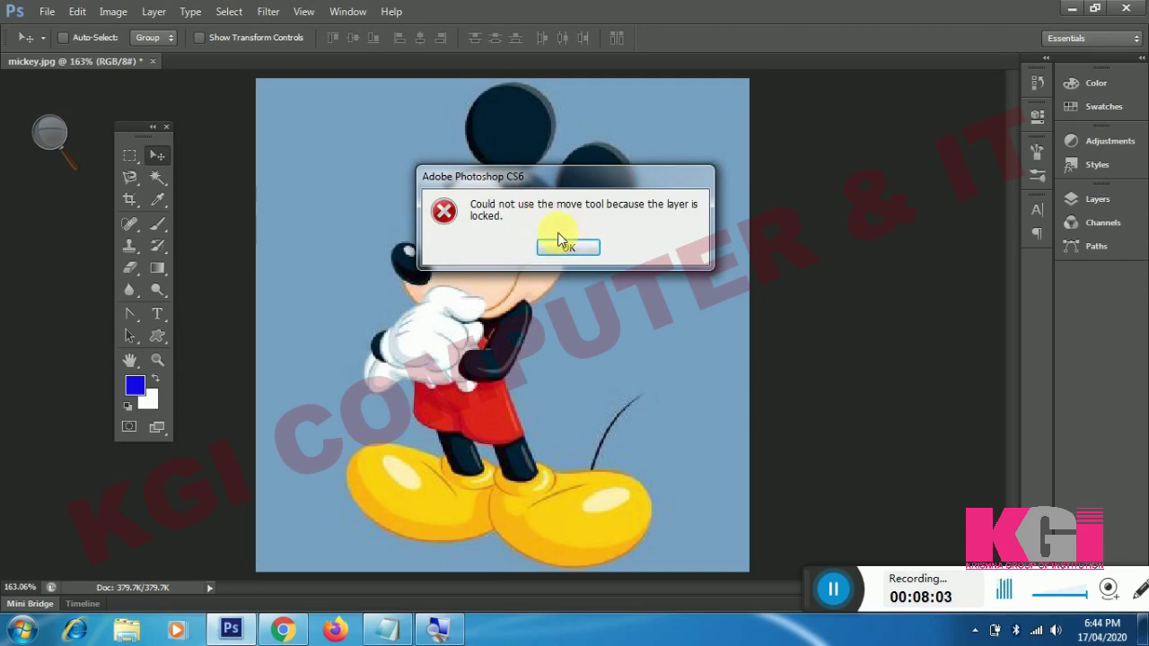
Close the locked-layer warning and show the Layers panel from the Window menu
left_click(569, 254)
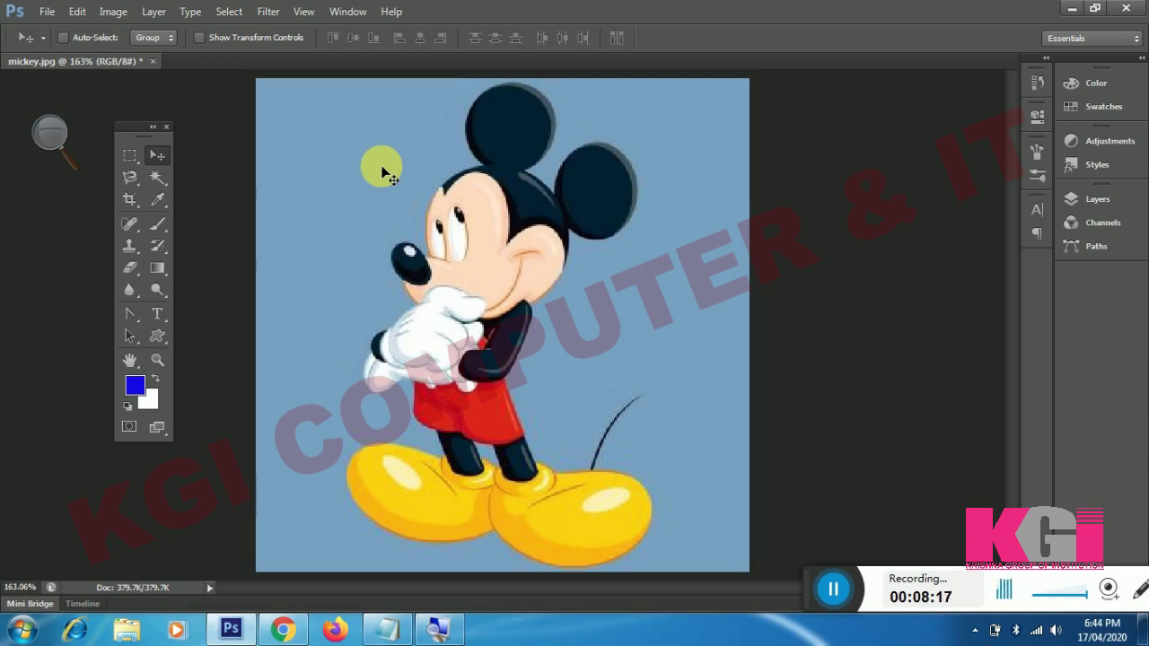
left_click(351, 13)
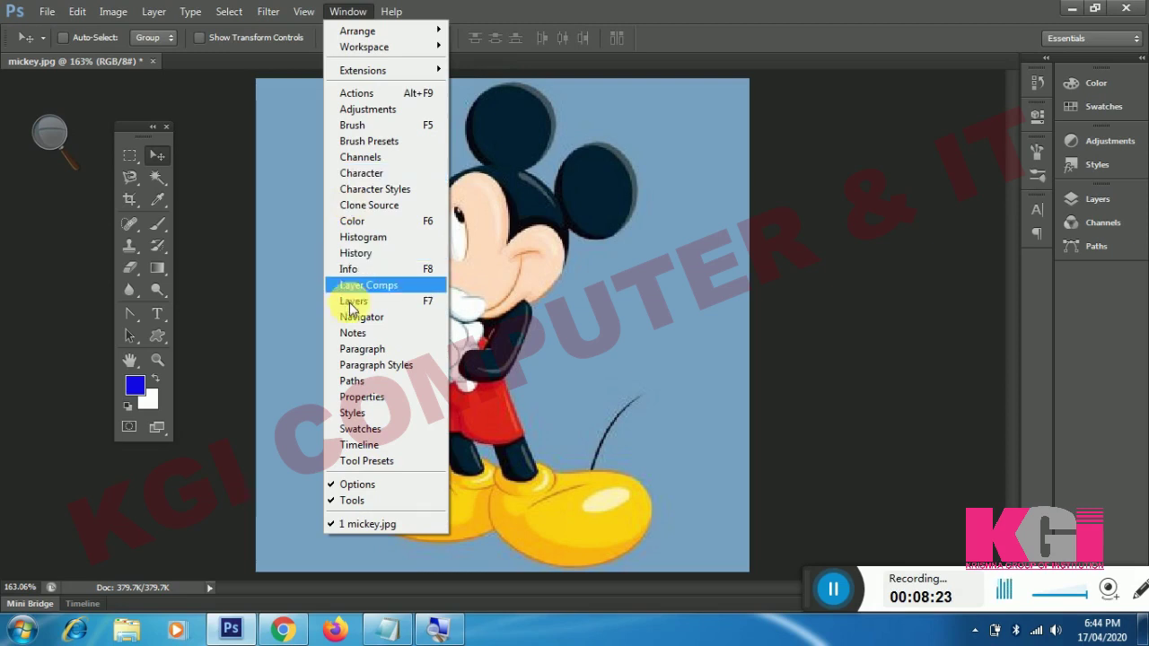
left_click(412, 302)
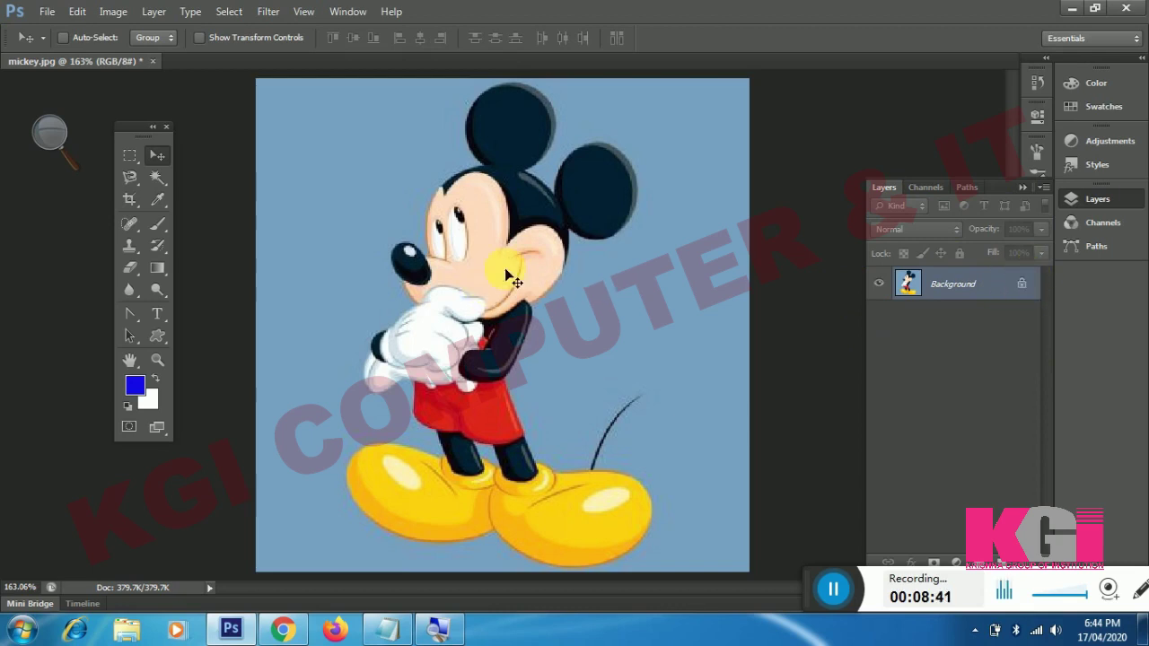
Clear the lock warnings, convert the Background into unlocked Layer 0, and test moving it
left_click(552, 280)
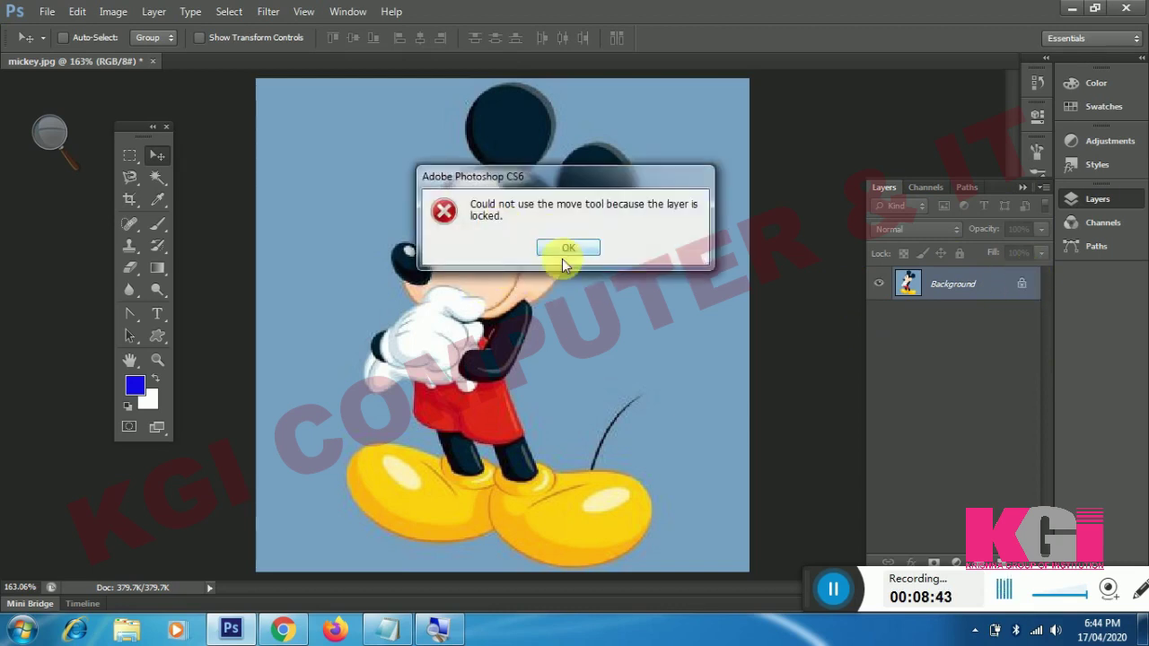
left_click(562, 254)
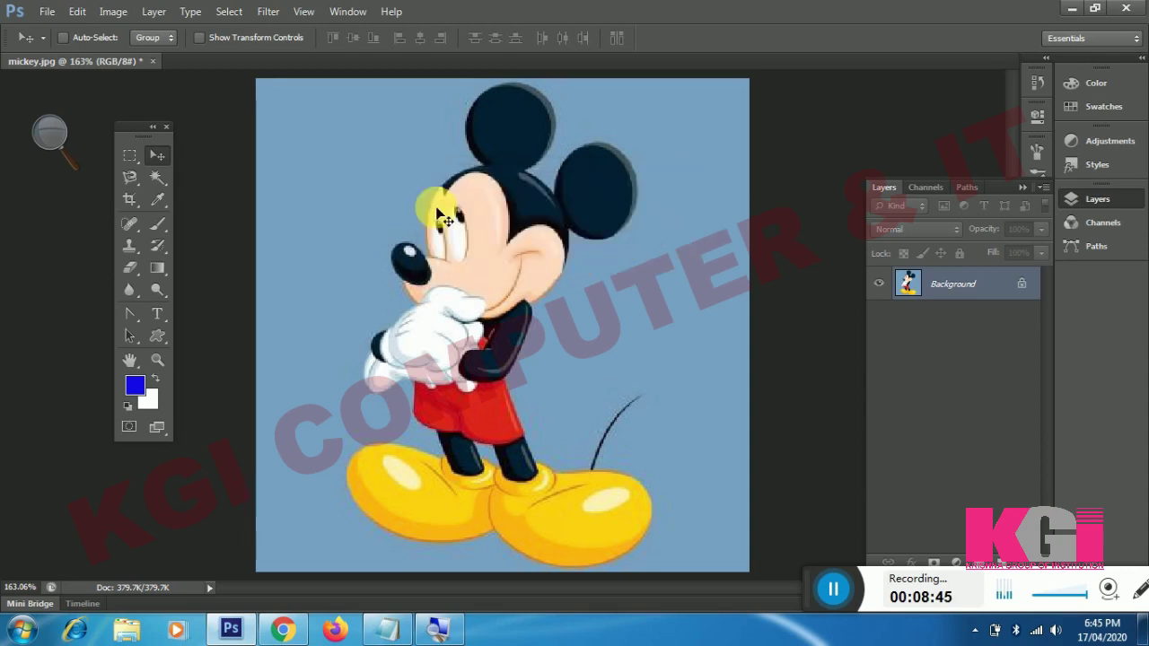
left_click(566, 254)
left_click(566, 250)
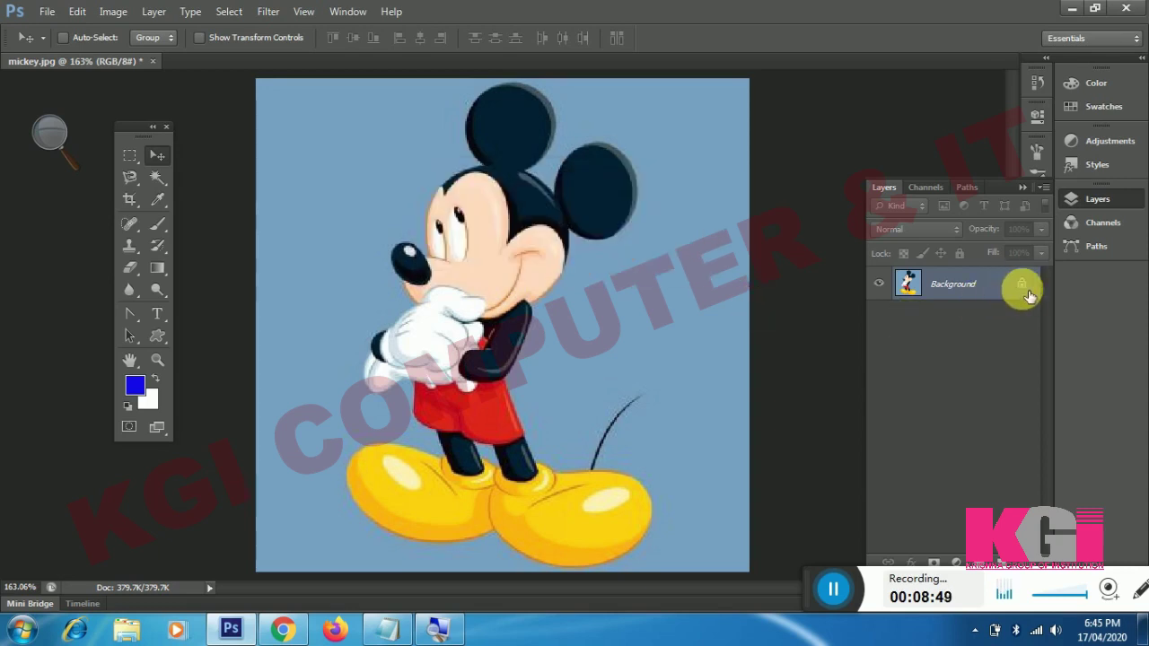
double_click(950, 286)
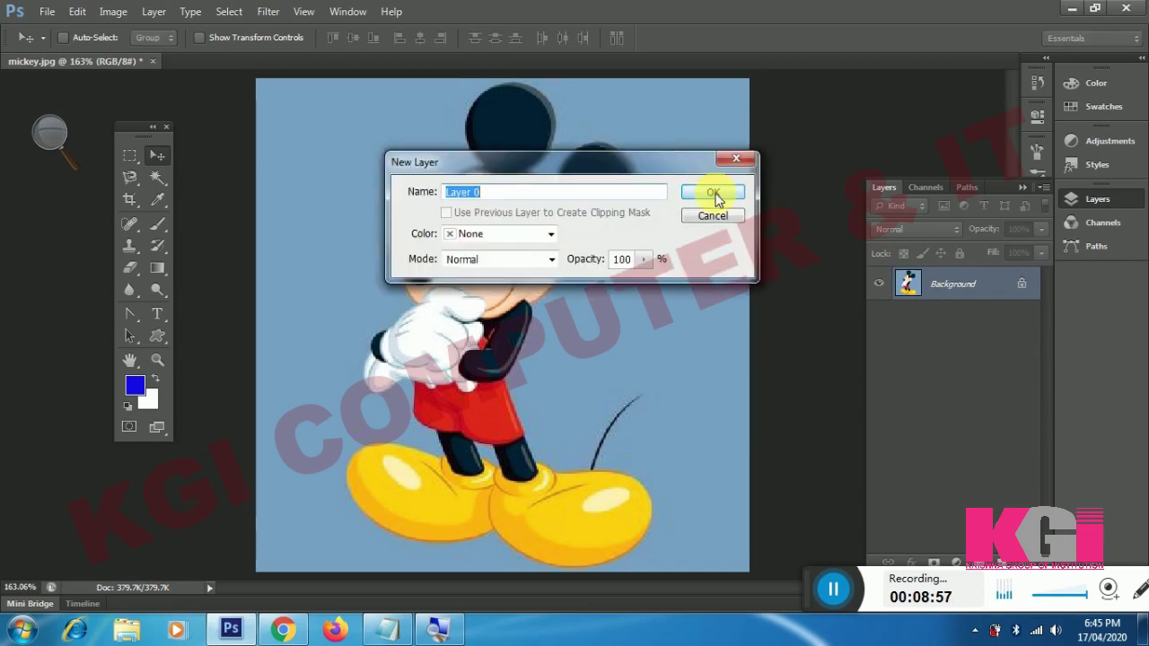
left_click(713, 194)
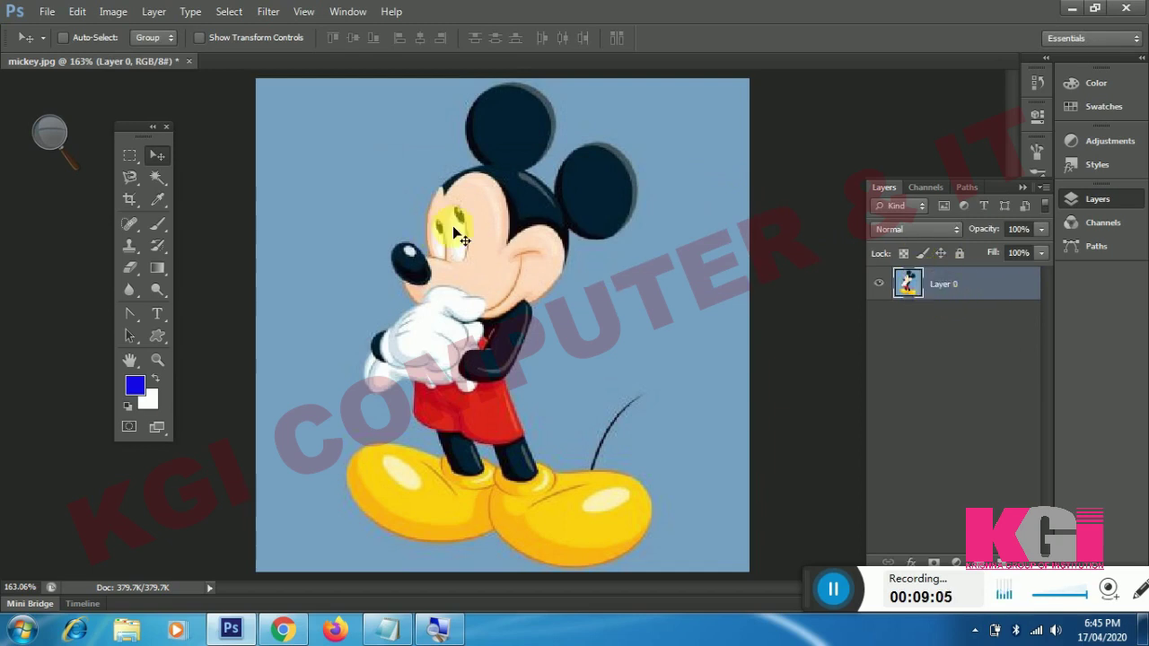
mouse_move(458, 258)
left_mouse_down()
mouse_move(514, 278)
mouse_move(481, 307)
mouse_move(388, 284)
mouse_move(387, 235)
mouse_move(455, 204)
mouse_move(485, 216)
mouse_move(489, 247)
mouse_move(476, 215)
mouse_move(454, 235)
mouse_move(449, 179)
left_mouse_up()
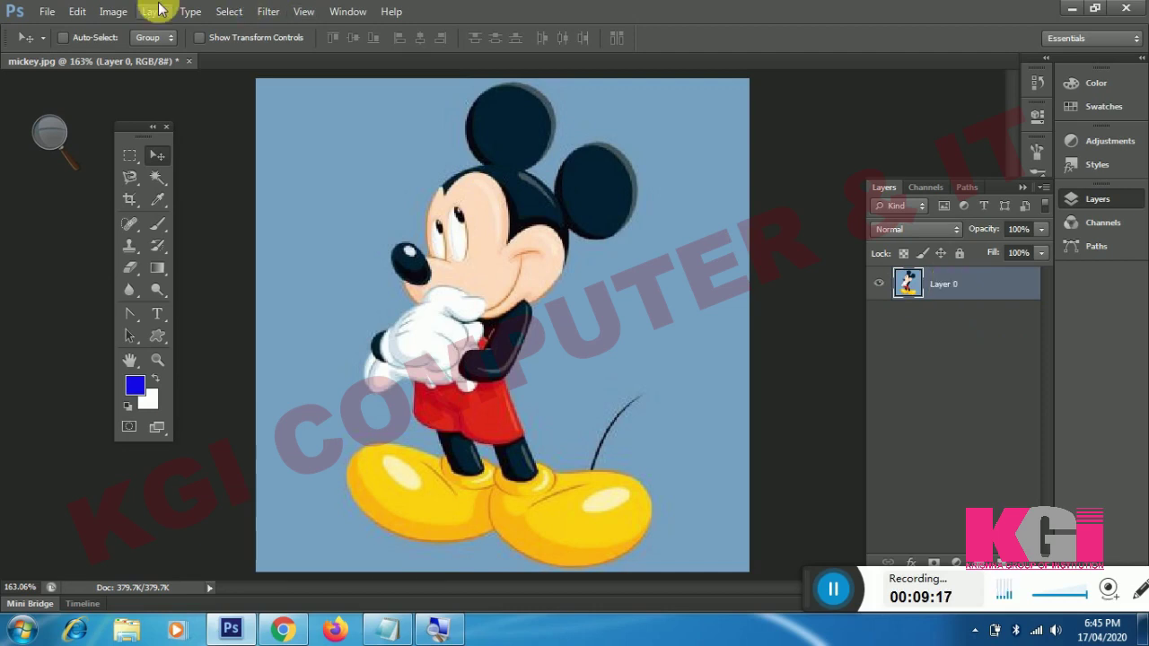
Copy a rectangle around Mickey's head, paste it as Layer 1, and move it down
left_click(135, 161)
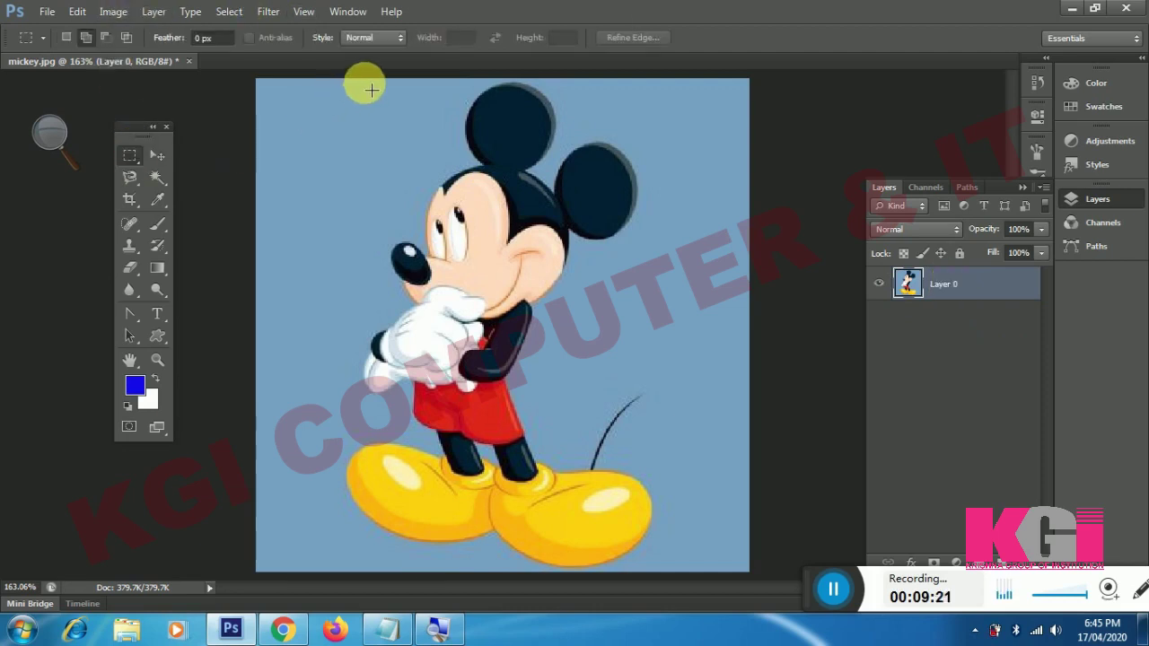
mouse_move(364, 79)
left_mouse_down()
mouse_move(640, 340)
mouse_move(658, 334)
mouse_move(651, 327)
left_mouse_up()
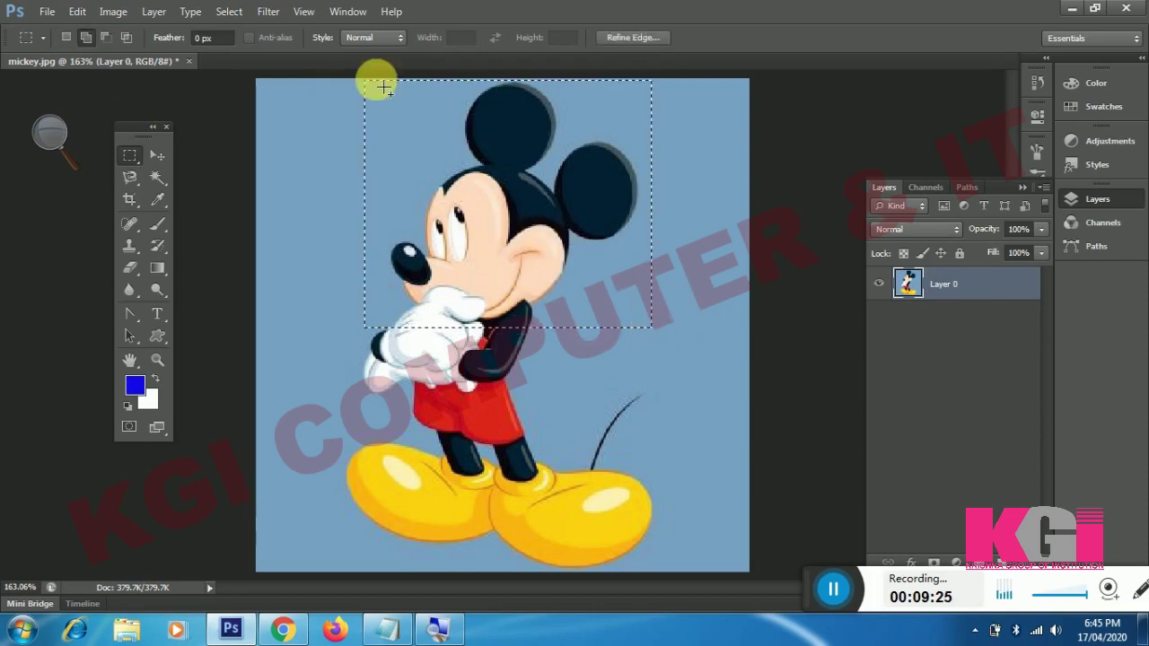
left_click(81, 12)
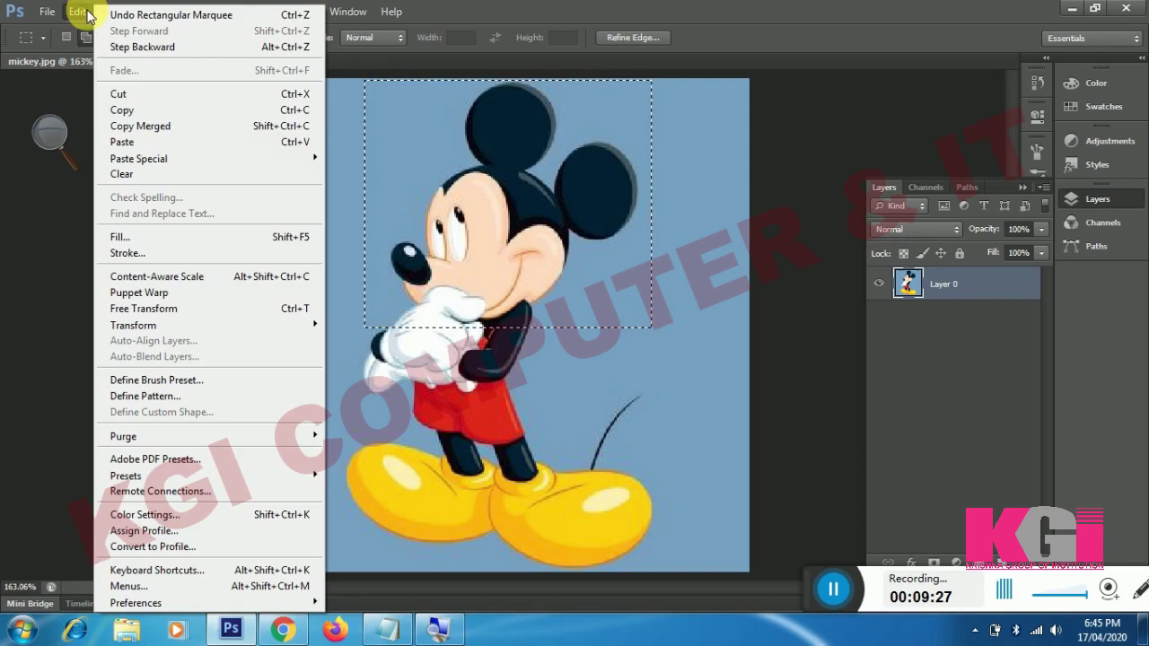
left_click(131, 110)
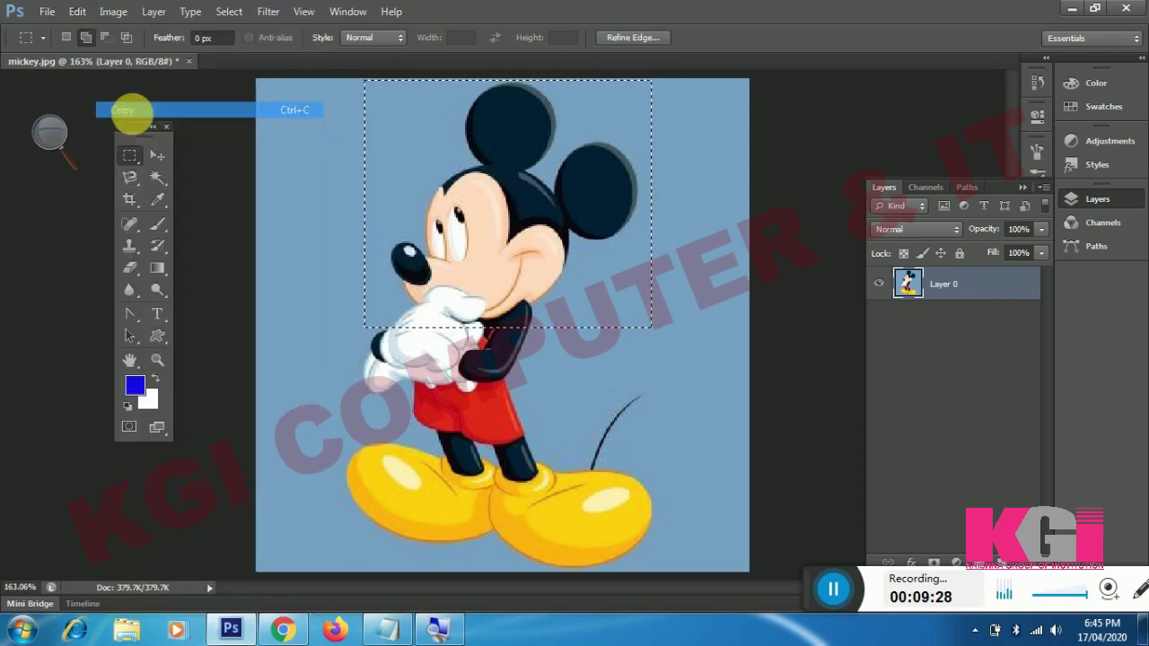
left_click(77, 12)
left_click(117, 141)
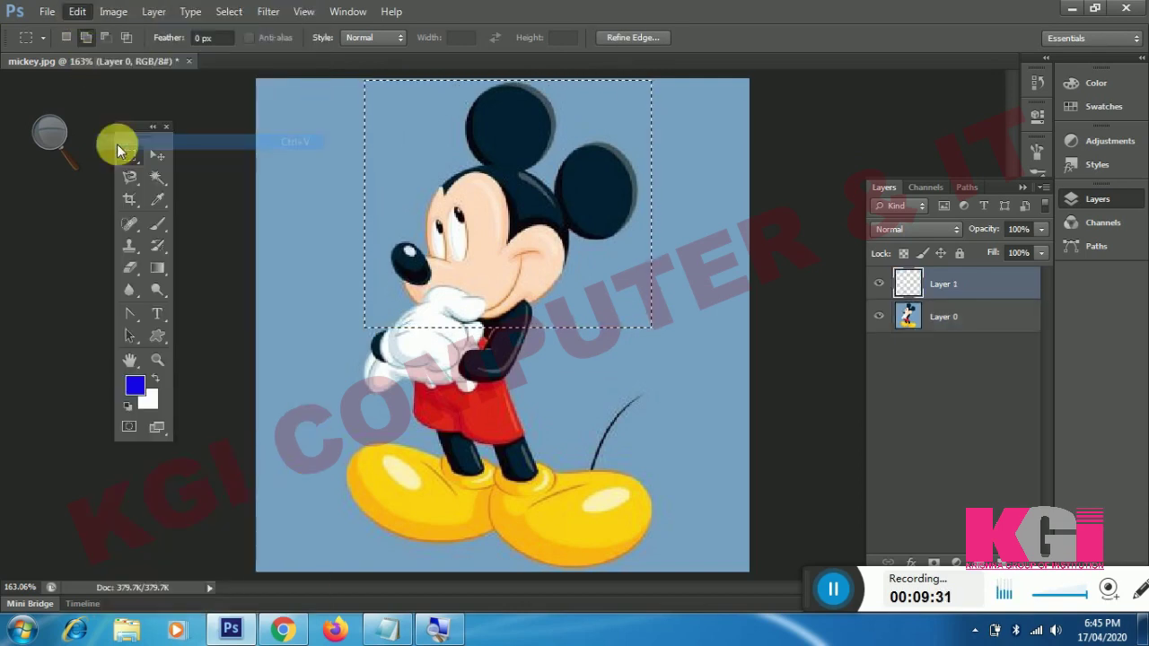
left_click(157, 157)
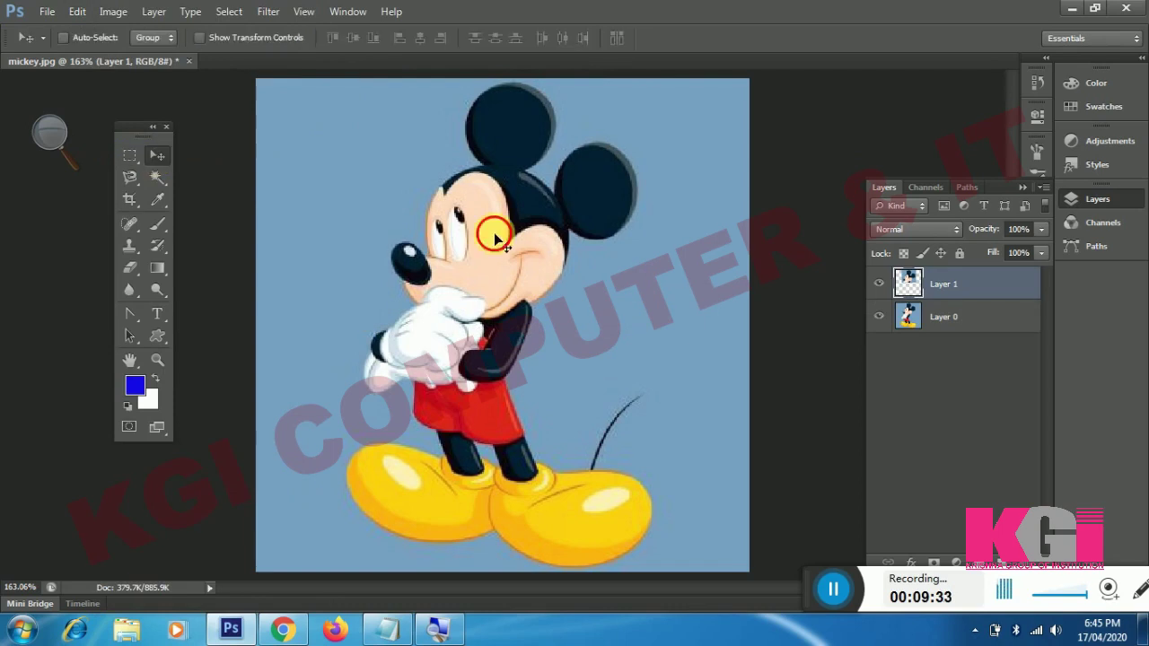
left_click_drag(470, 221, 474, 278)
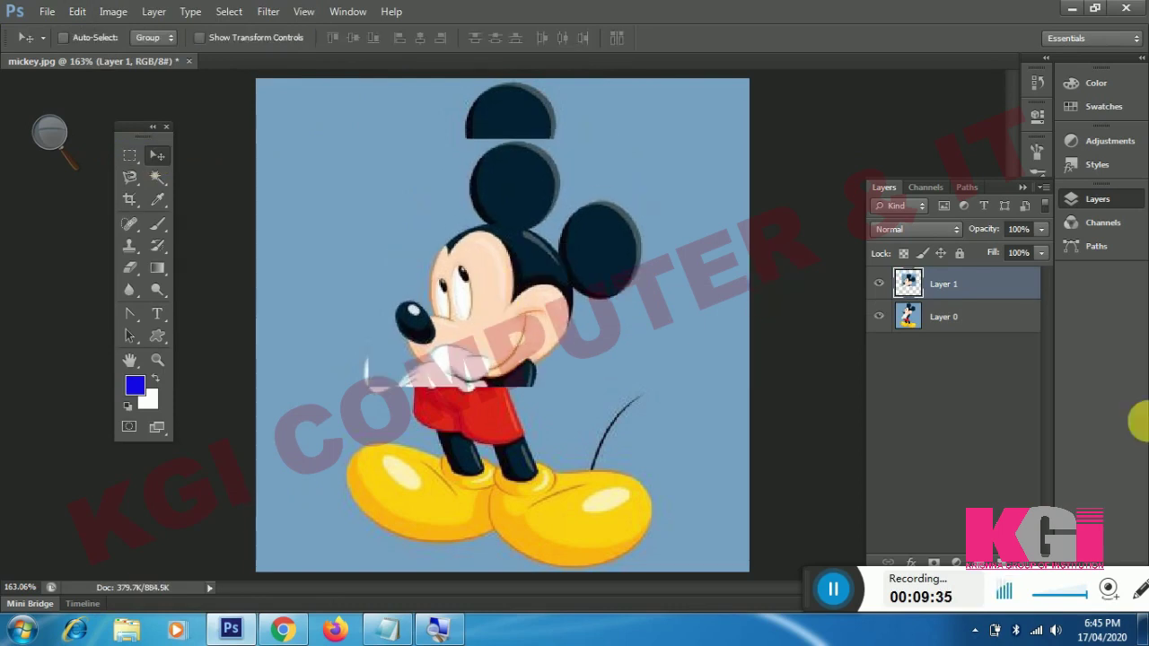
Switch between Layer 0 and Layer 1, repositioning Layer 1 to line up with Mickey
left_click(959, 318)
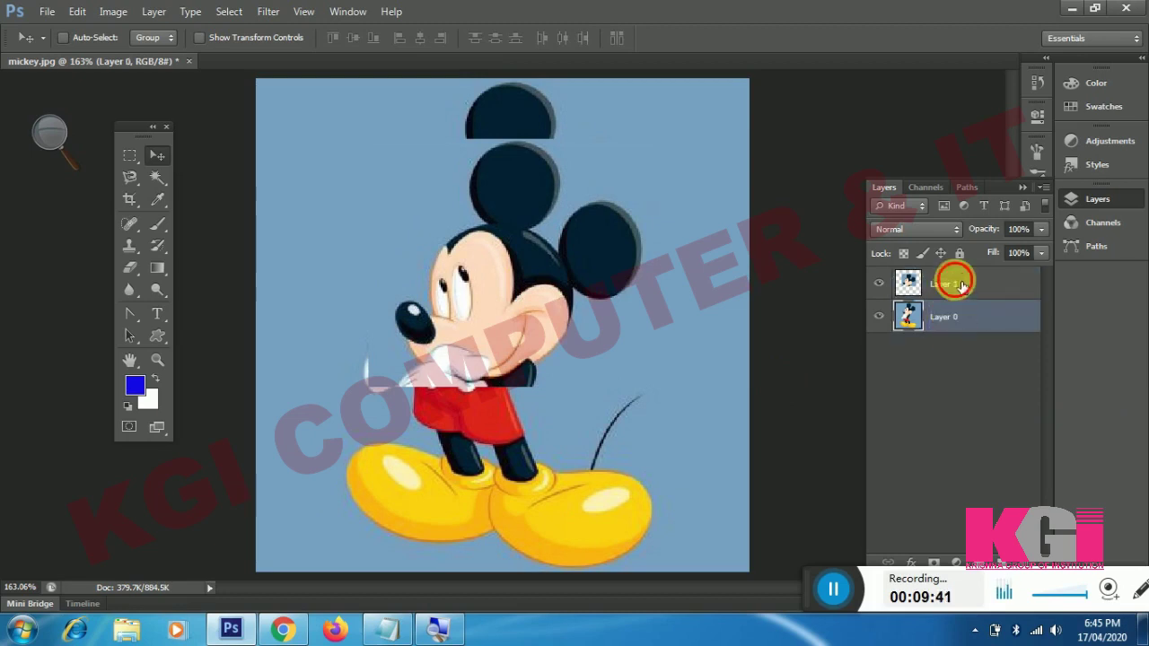
left_click(960, 284)
mouse_move(508, 265)
left_mouse_down()
mouse_move(546, 364)
mouse_move(629, 341)
left_mouse_up()
left_click(957, 314)
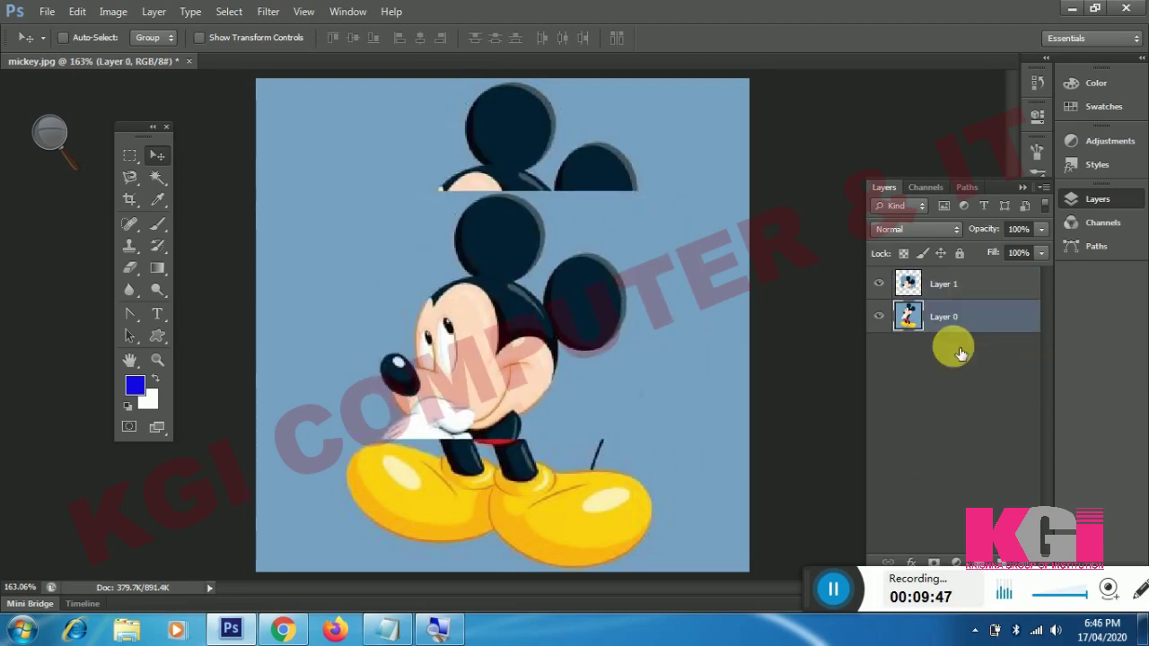
left_click(833, 589)
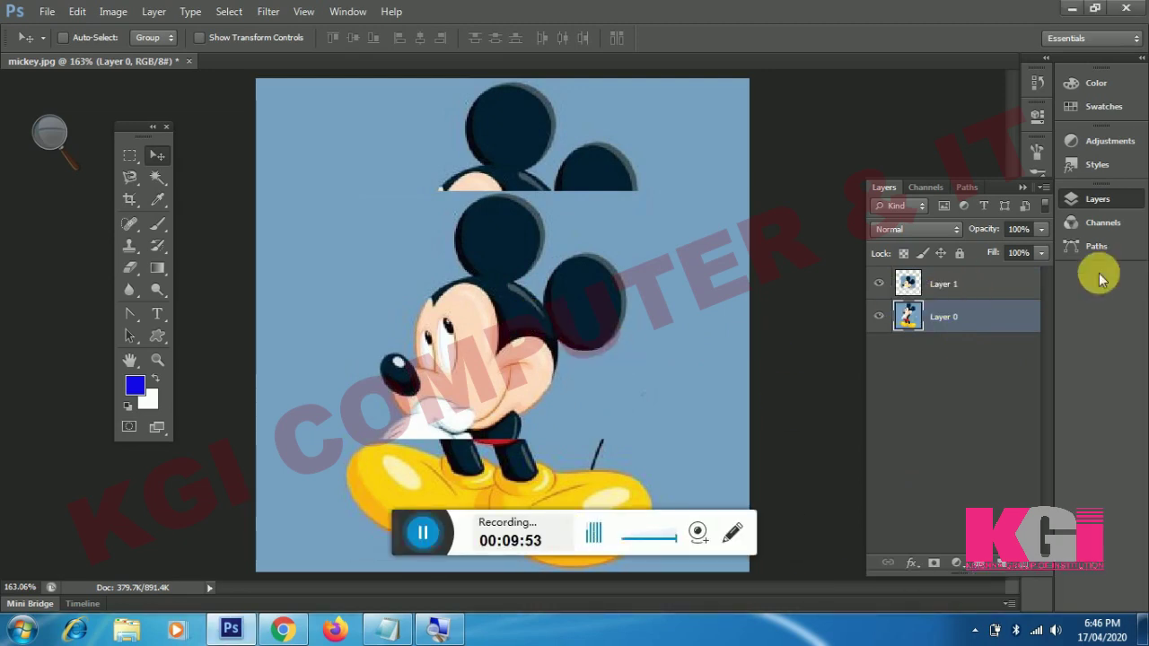
left_click(972, 283)
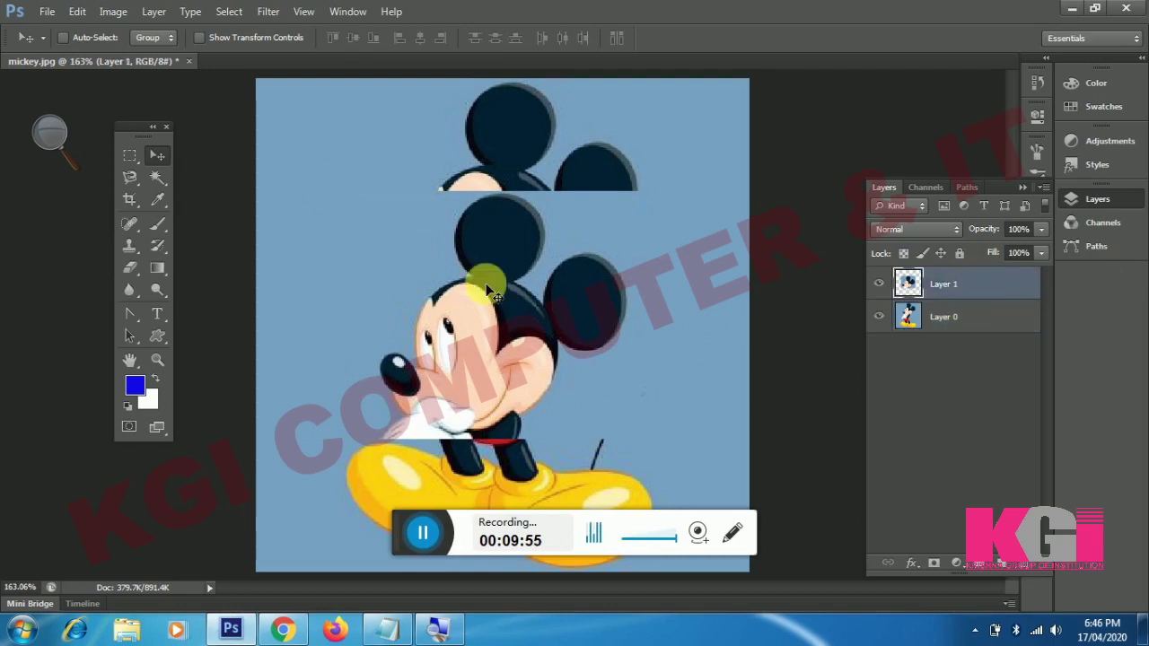
left_click_drag(418, 206, 456, 231)
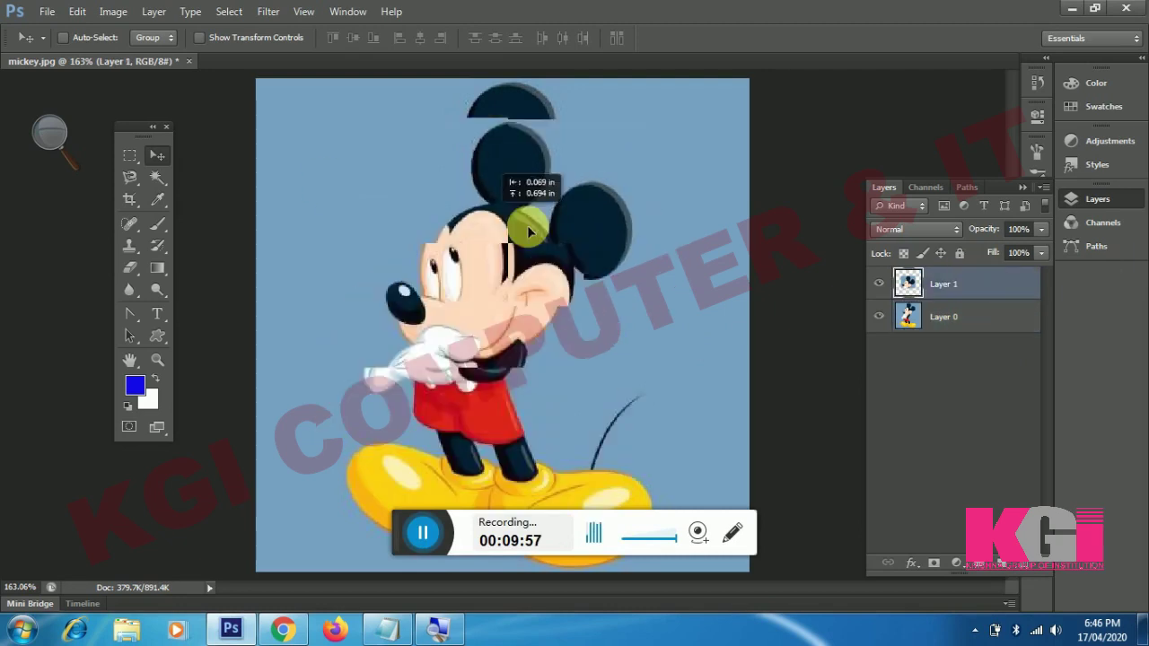
left_click_drag(456, 231, 476, 180)
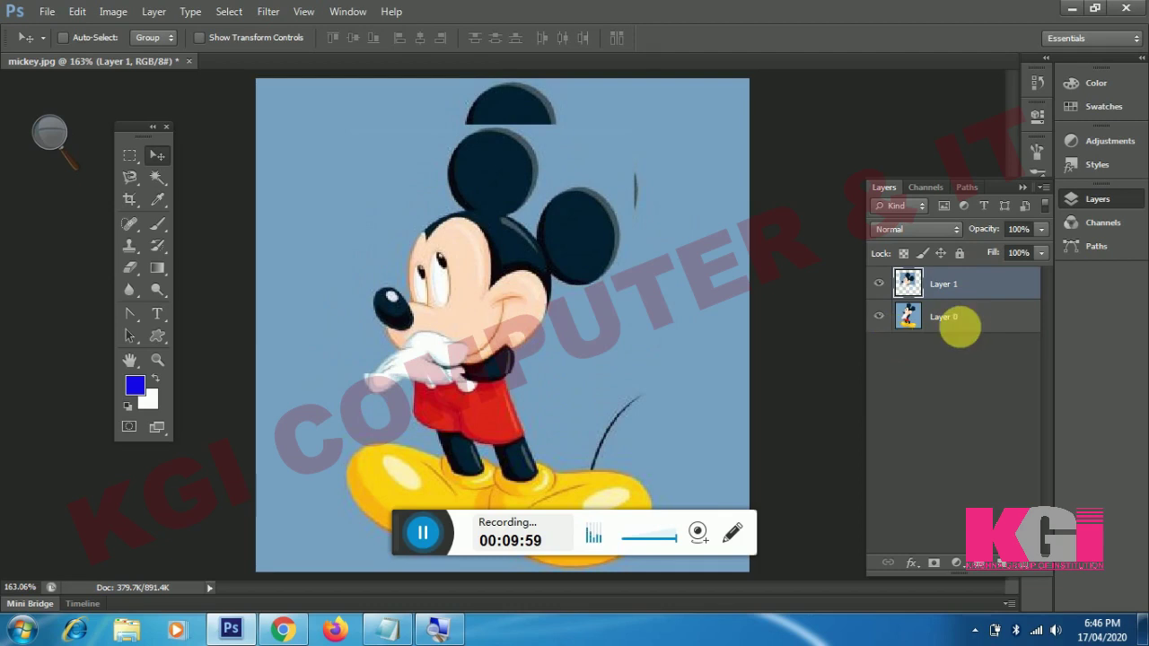
Nudge Layer 0, then select the head layer and merge it down with Ctrl+E
left_click(973, 324)
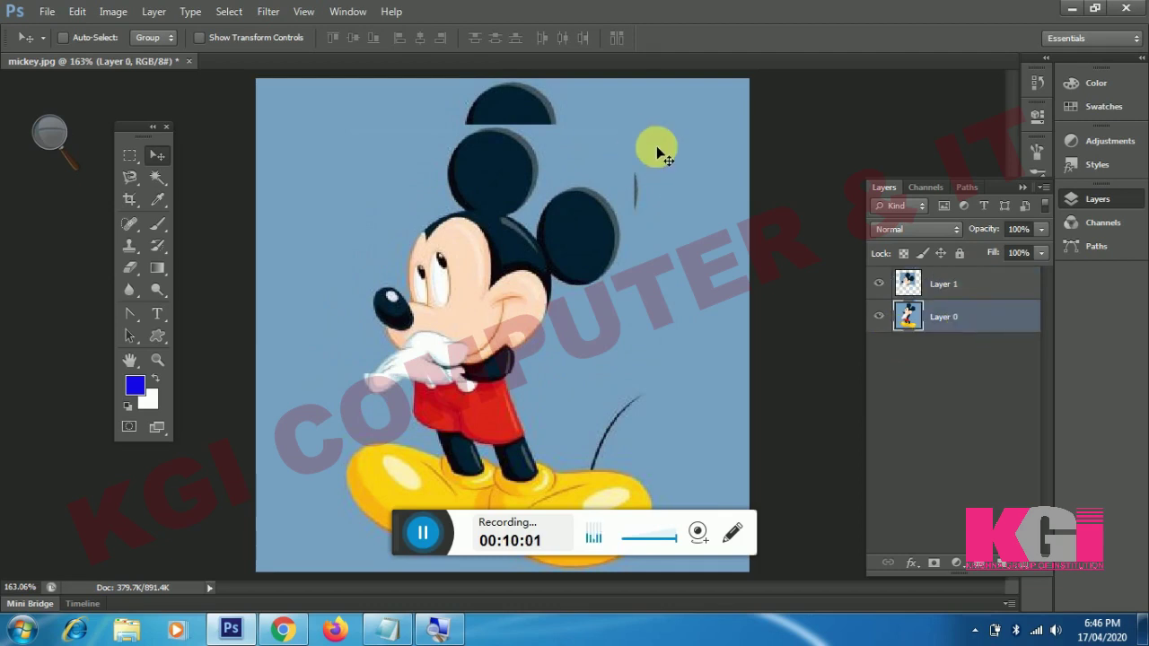
mouse_move(657, 145)
left_mouse_down()
mouse_move(637, 170)
mouse_move(656, 315)
mouse_move(580, 213)
mouse_move(662, 134)
mouse_move(677, 139)
mouse_move(662, 148)
left_mouse_up()
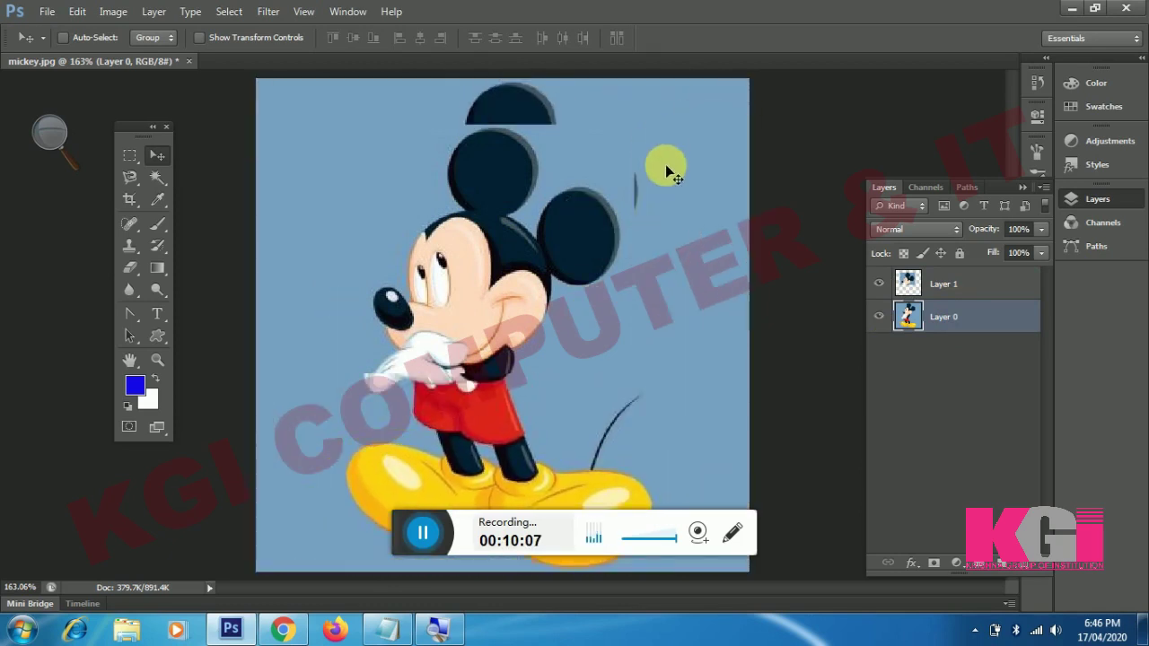
left_click(957, 291)
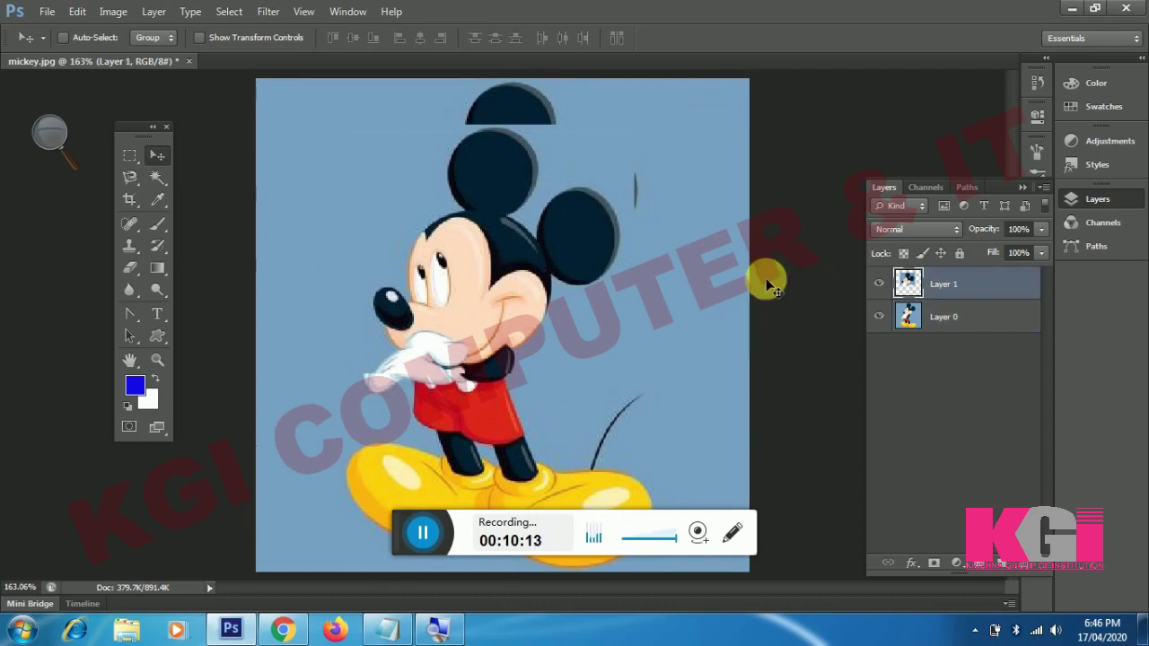
left_click(955, 327)
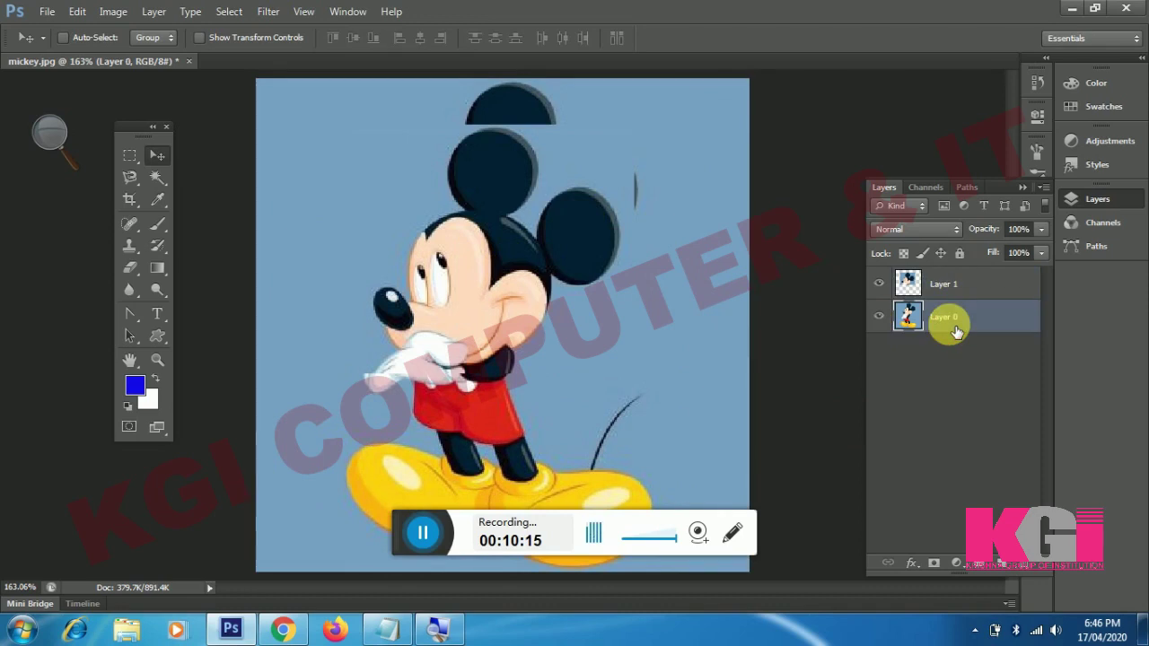
left_click(938, 283)
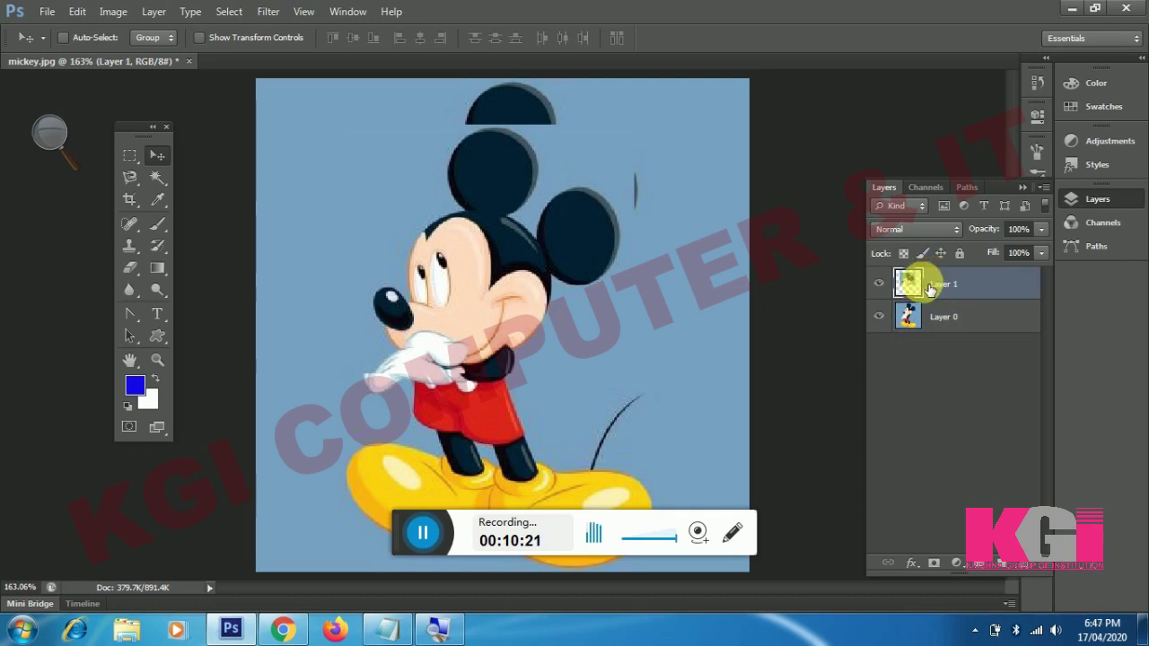
key("ctrl+e")
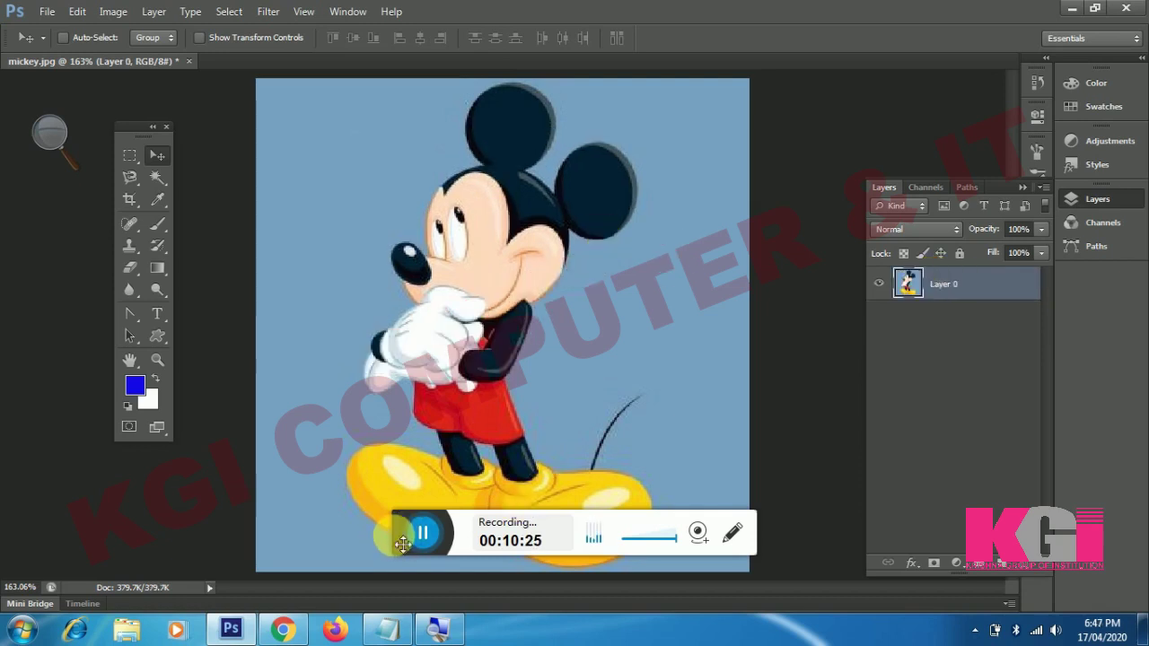
Swap the Rectangular Marquee for the Elliptical Marquee Tool from the marquee flyout
mouse_move(402, 543)
left_mouse_down()
mouse_move(562, 549)
mouse_move(740, 604)
mouse_move(811, 588)
left_mouse_up()
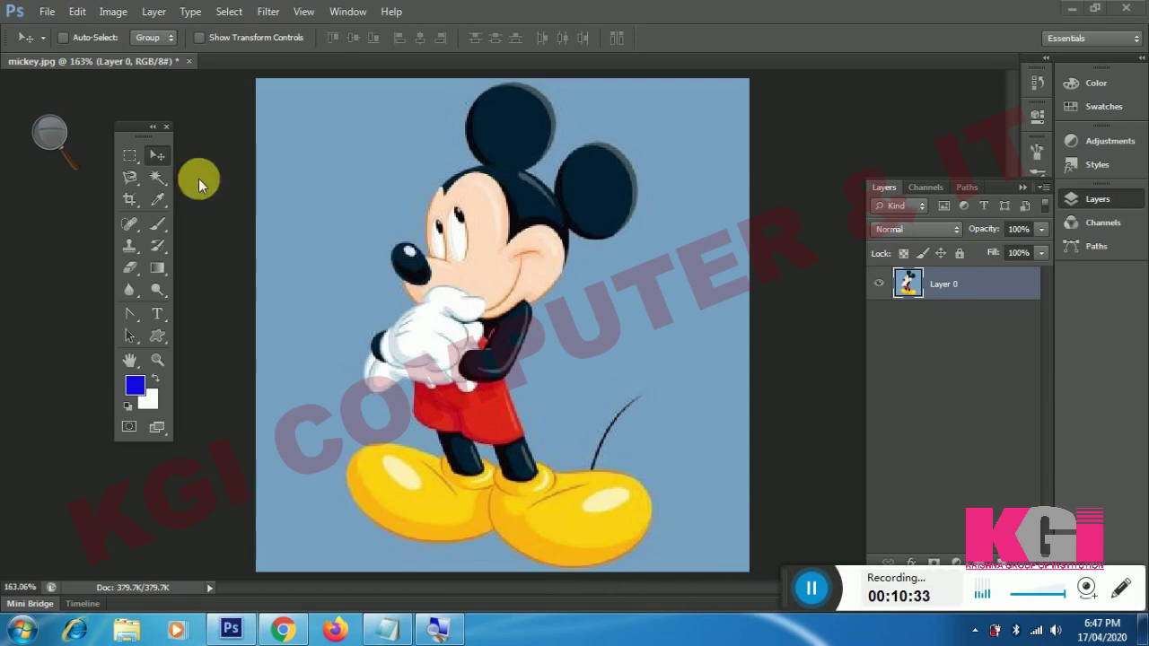
left_click(129, 155)
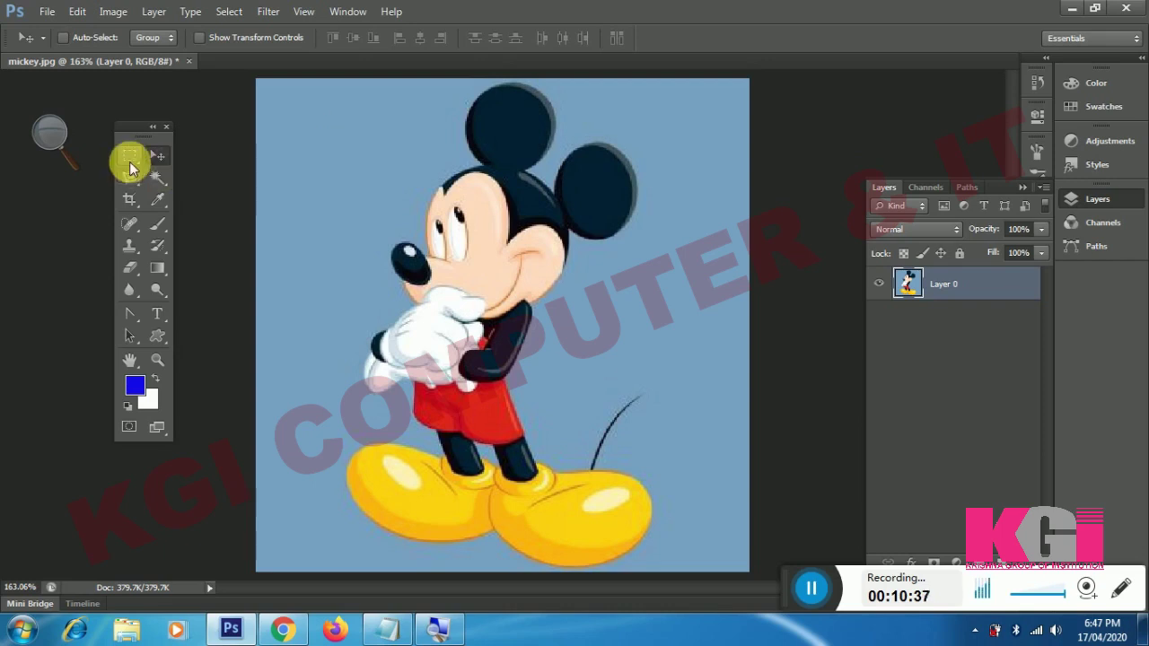
left_click(129, 156)
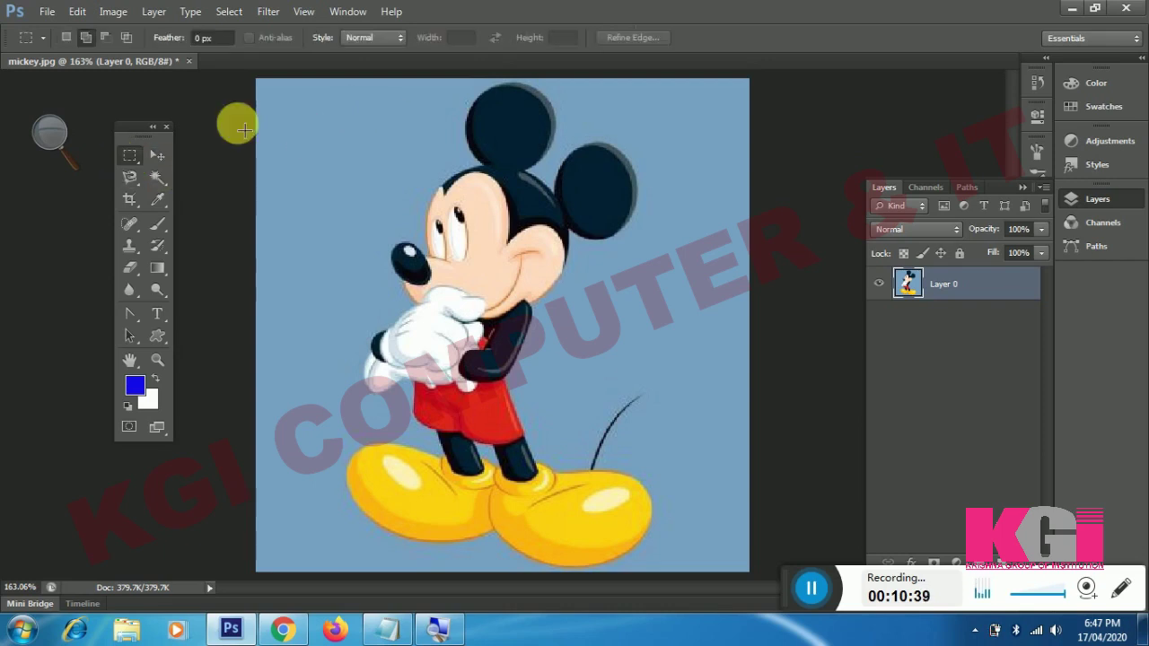
right_click(136, 159)
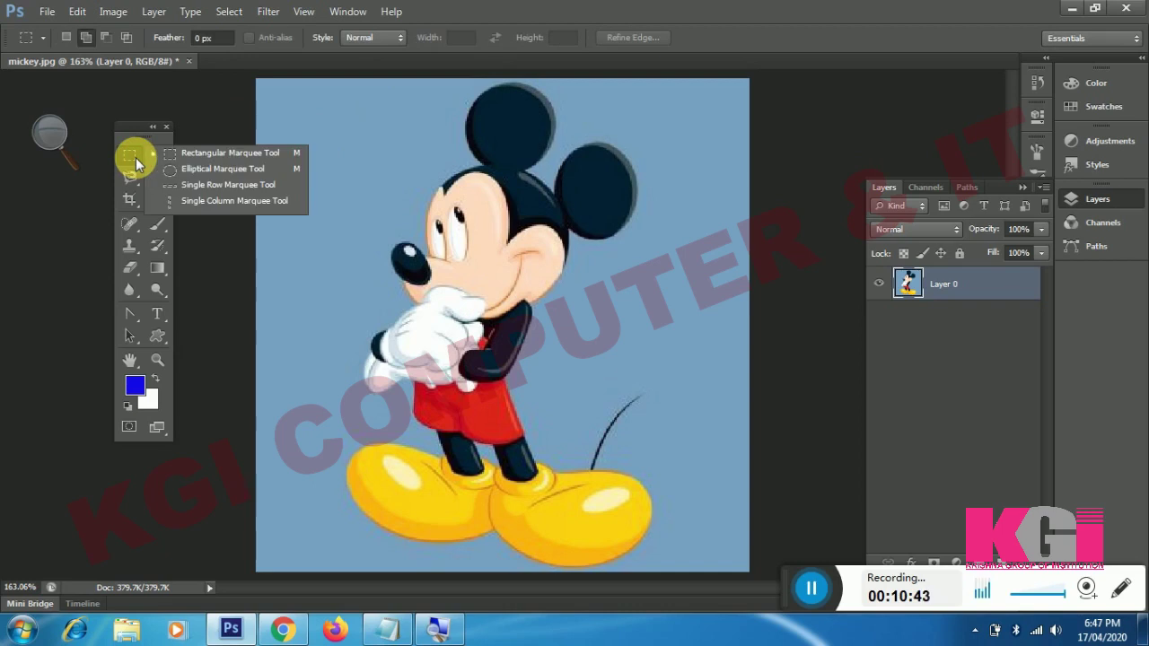
left_click(163, 155)
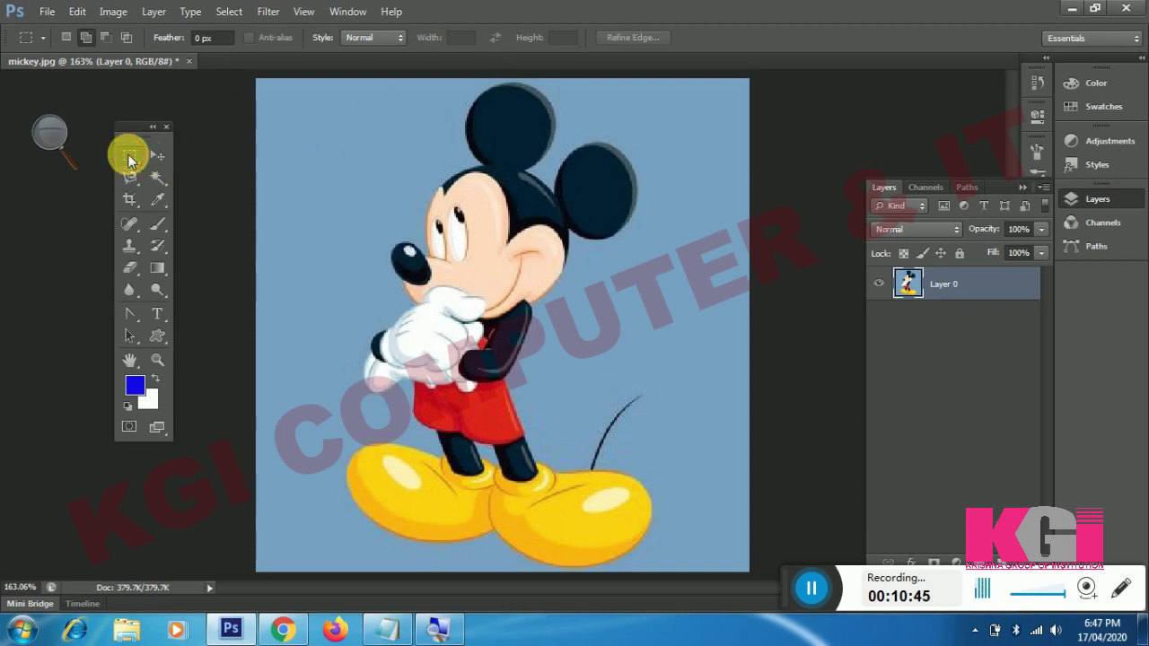
right_click(135, 156)
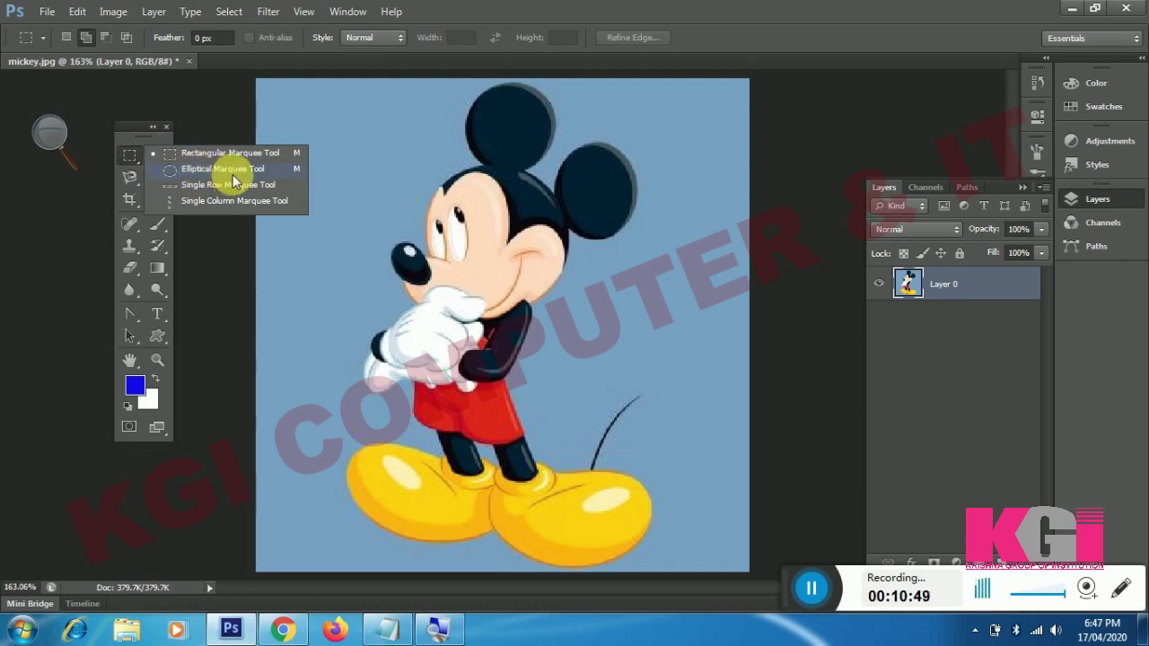
left_click(233, 173)
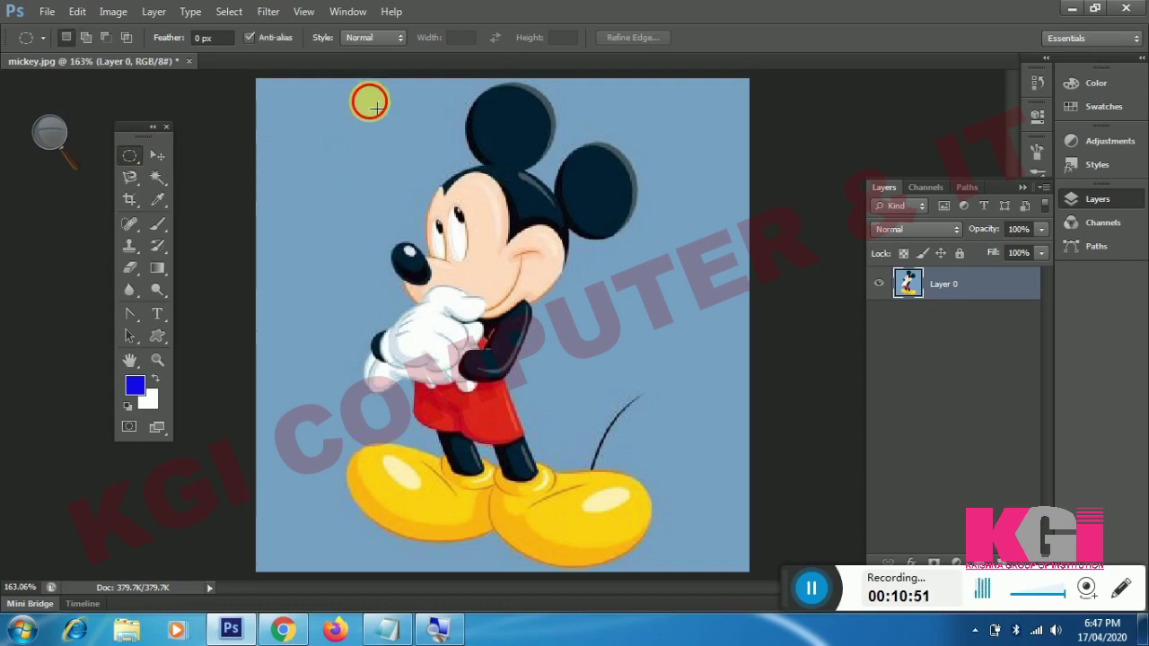
Draw an oval around Mickey's head, copy it to Layer 1 with Ctrl+J, and move it down
left_click_drag(370, 105, 626, 336)
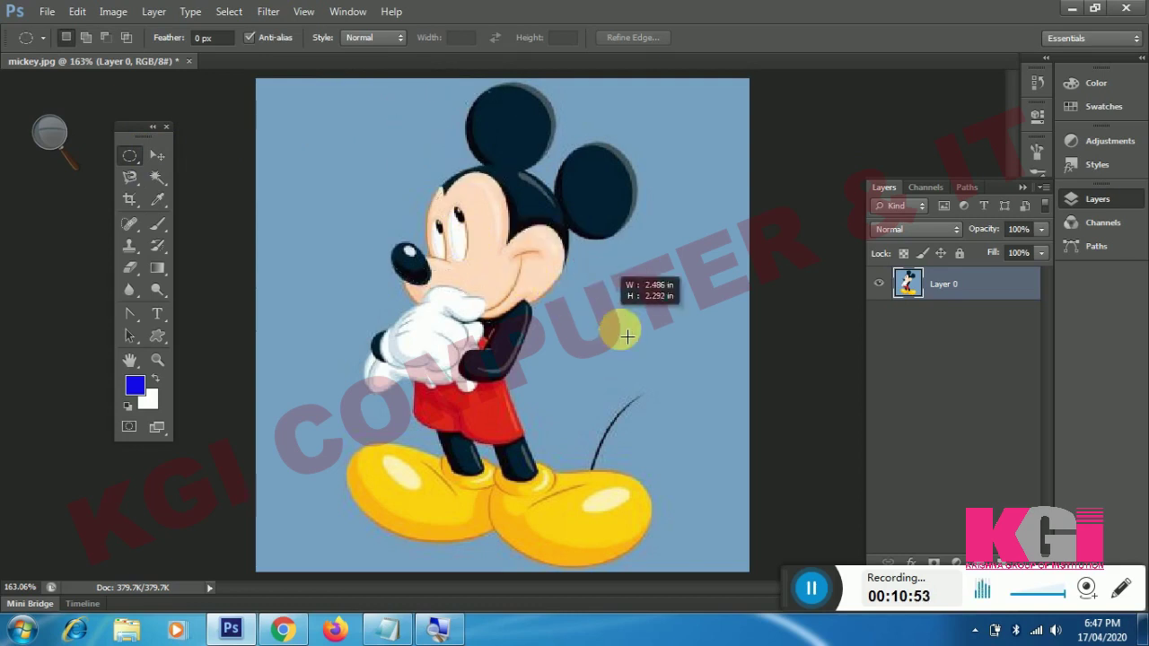
left_click_drag(627, 335, 657, 344)
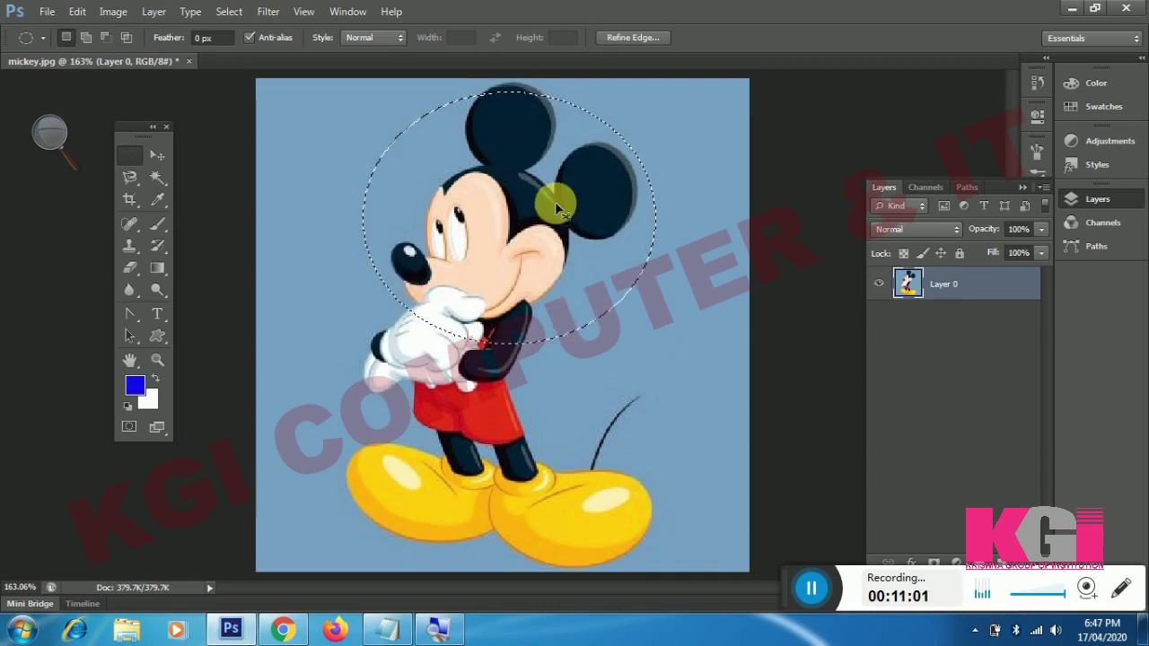
key("ctrl+j")
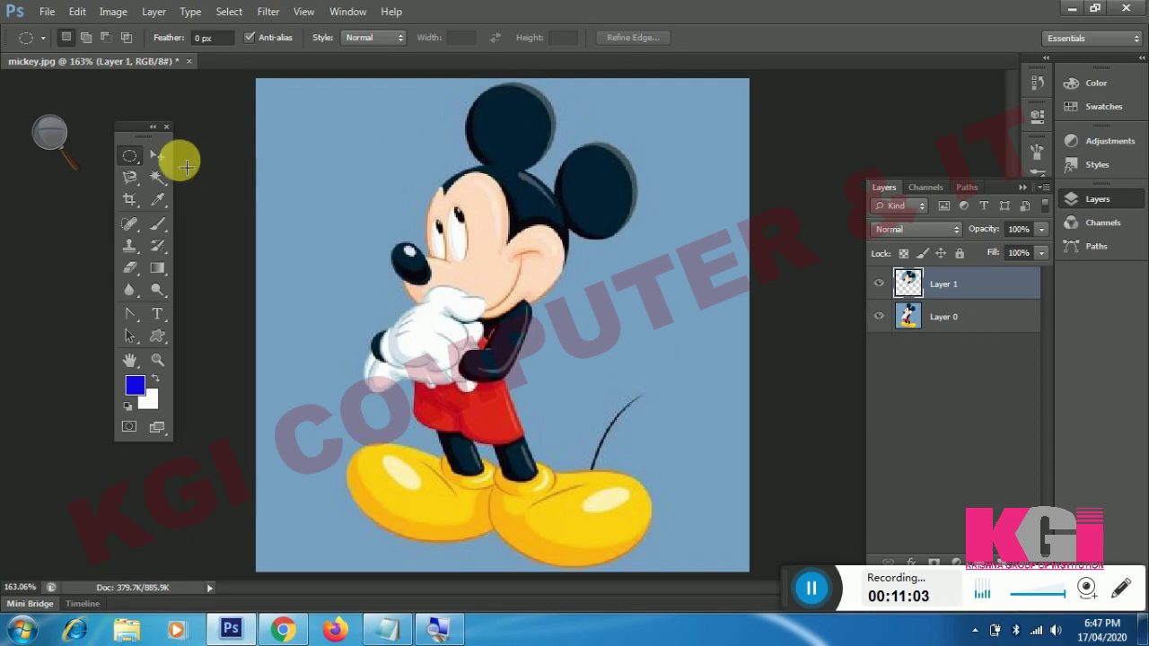
left_click(157, 156)
mouse_move(487, 193)
left_mouse_down()
mouse_move(460, 314)
mouse_move(467, 300)
left_mouse_up()
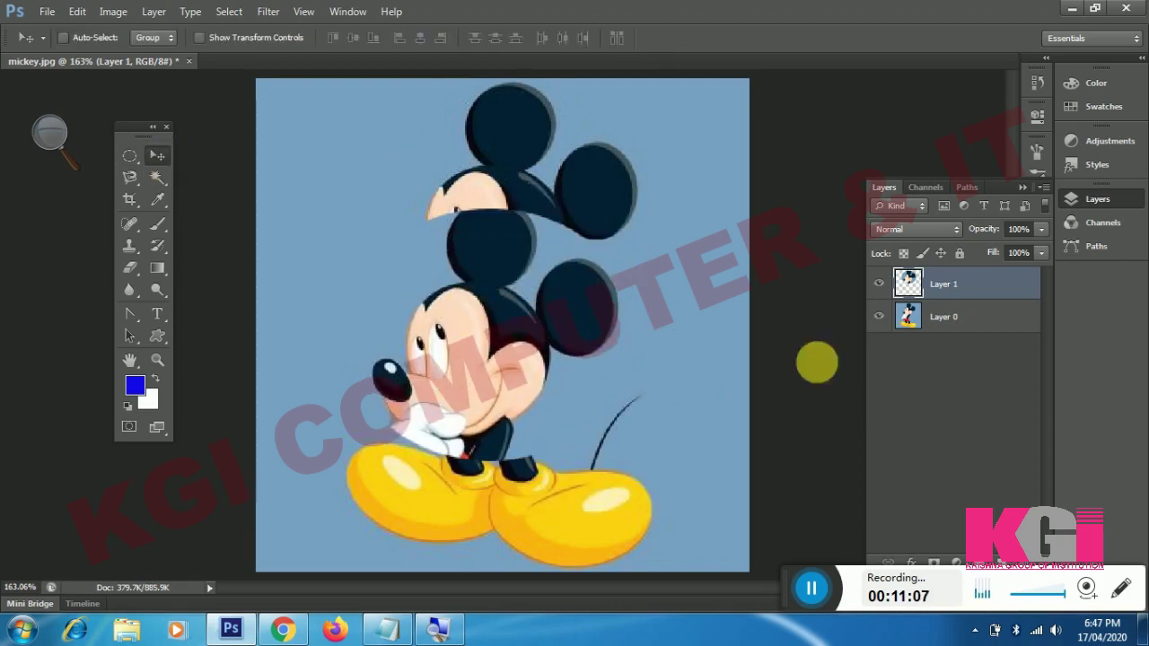
mouse_move(455, 346)
left_mouse_down()
mouse_move(436, 368)
mouse_move(620, 299)
left_mouse_up()
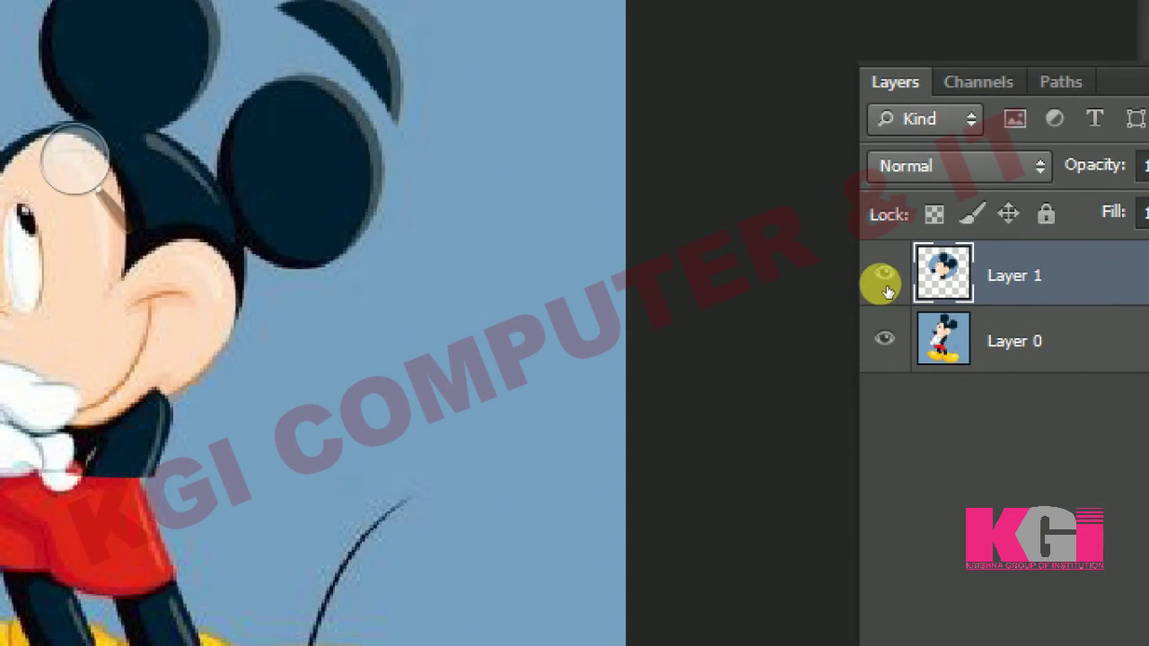
Hide Layer 0 to inspect the oval copy, realign it with the original, then merge down with Ctrl+E
left_click(887, 290)
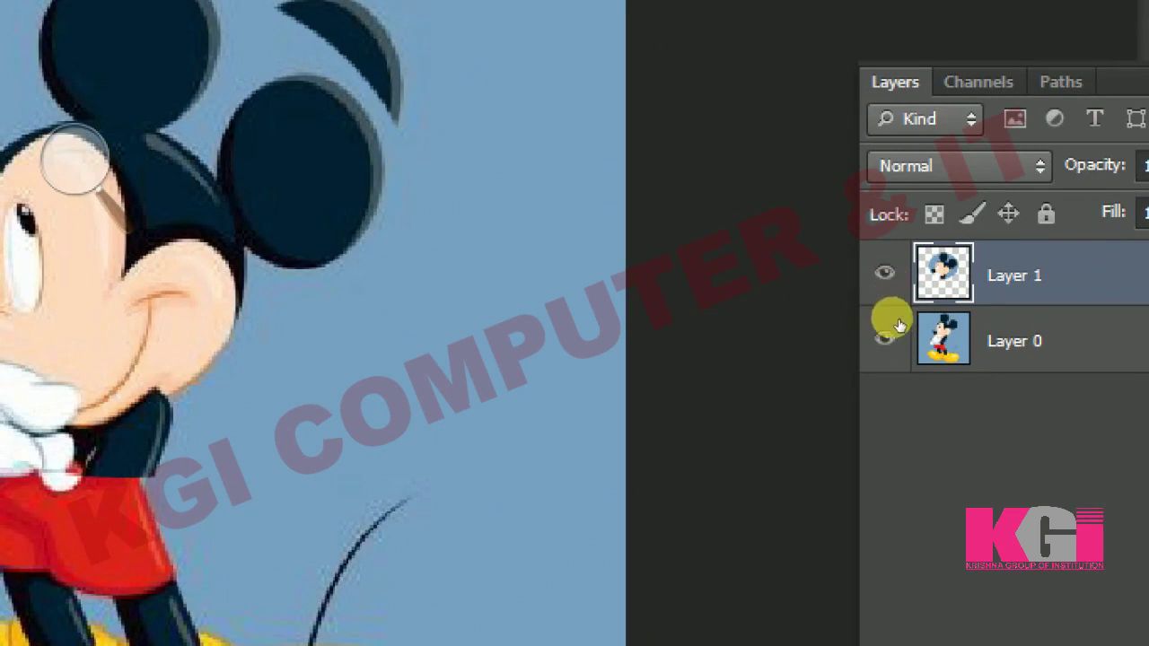
left_click(884, 321)
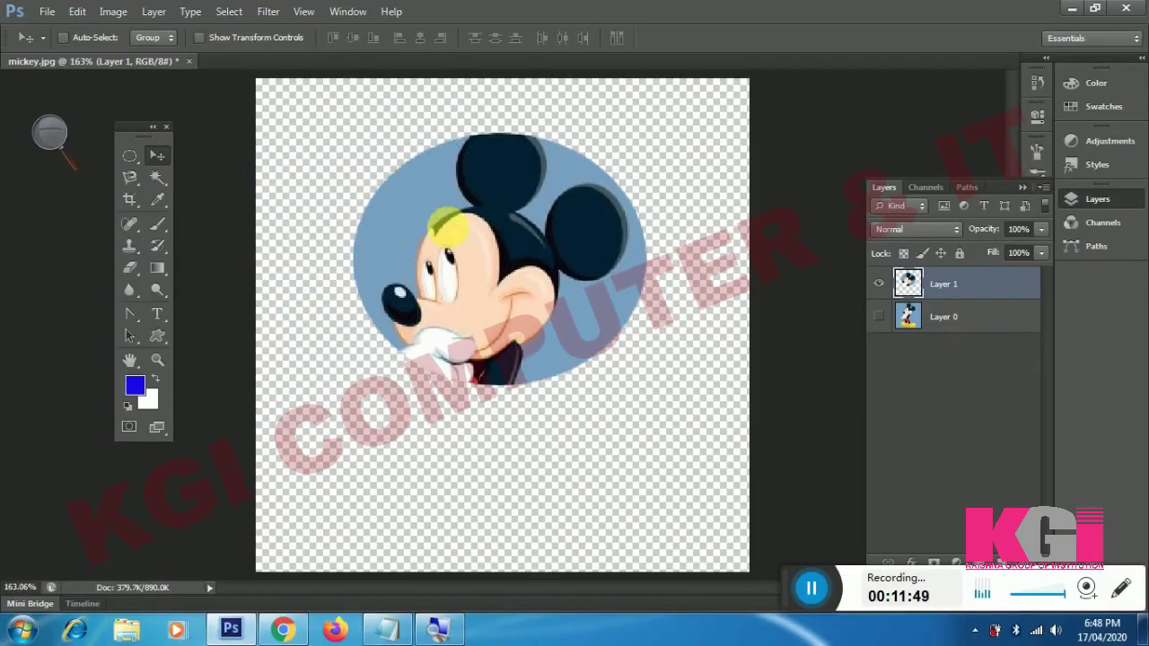
left_click_drag(513, 276, 499, 321)
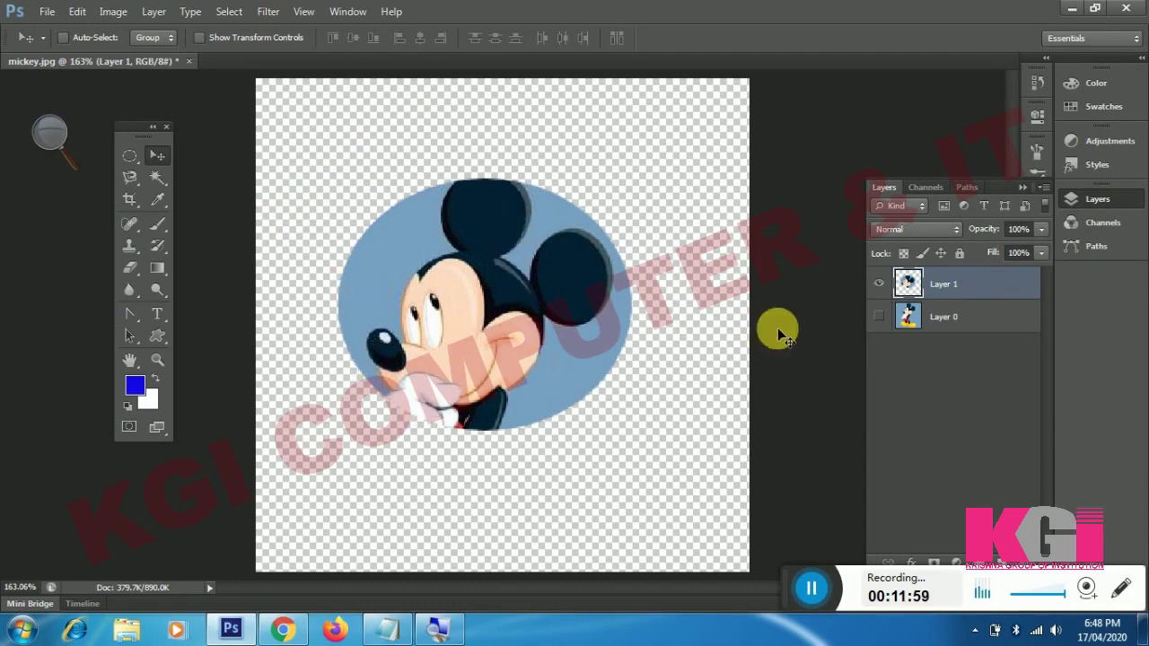
left_click(879, 317)
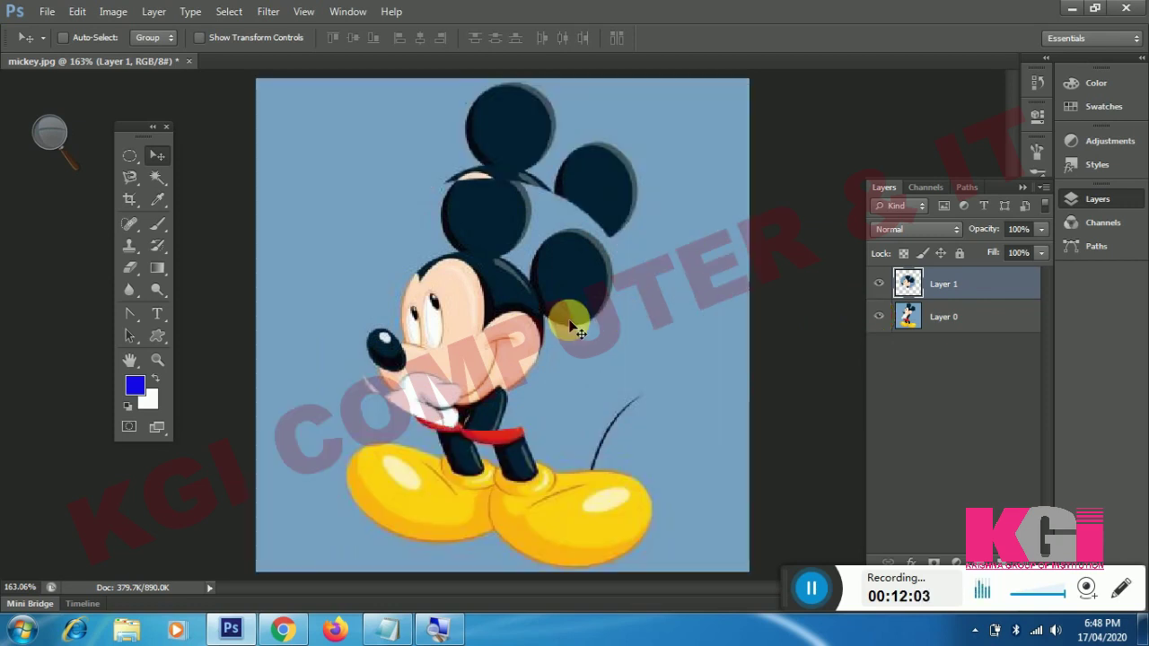
left_click_drag(575, 330, 595, 266)
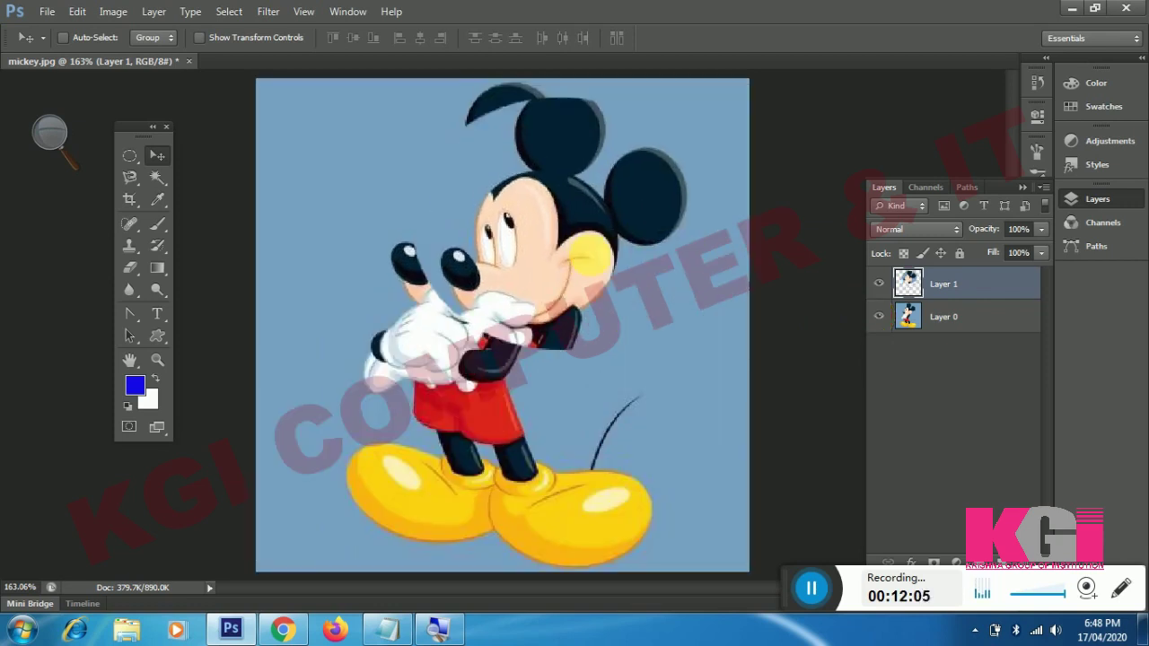
key("ctrl+e")
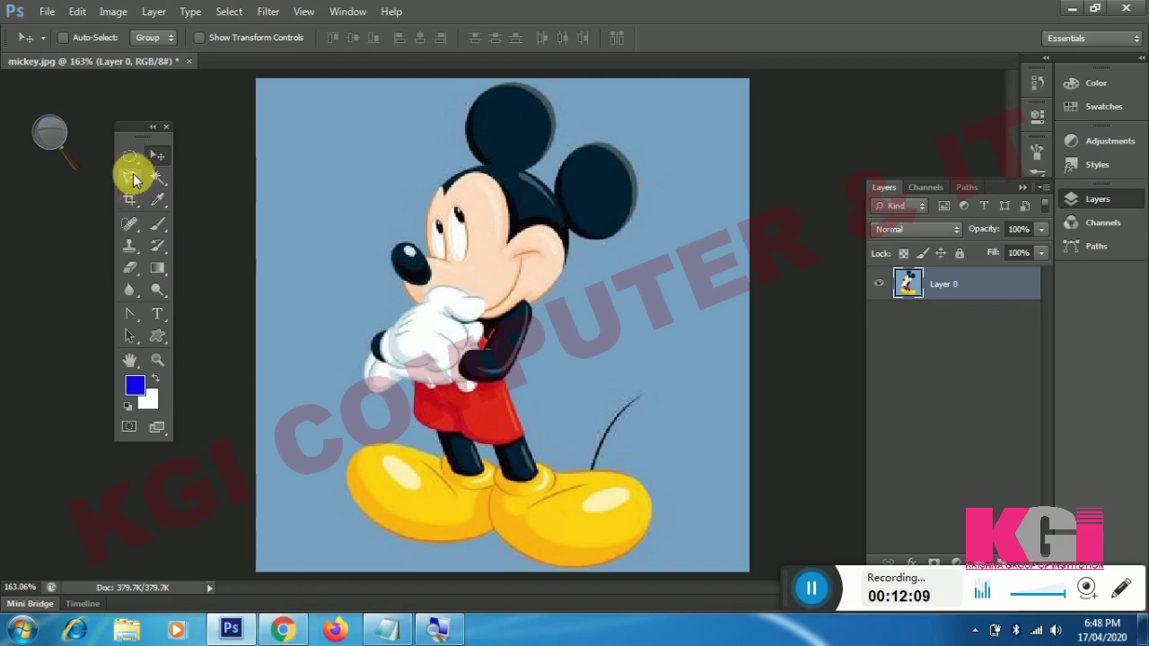
Trace Mickey's head freehand with the Lasso Tool and copy it to Layer 1 with Ctrl+J
left_click(133, 177)
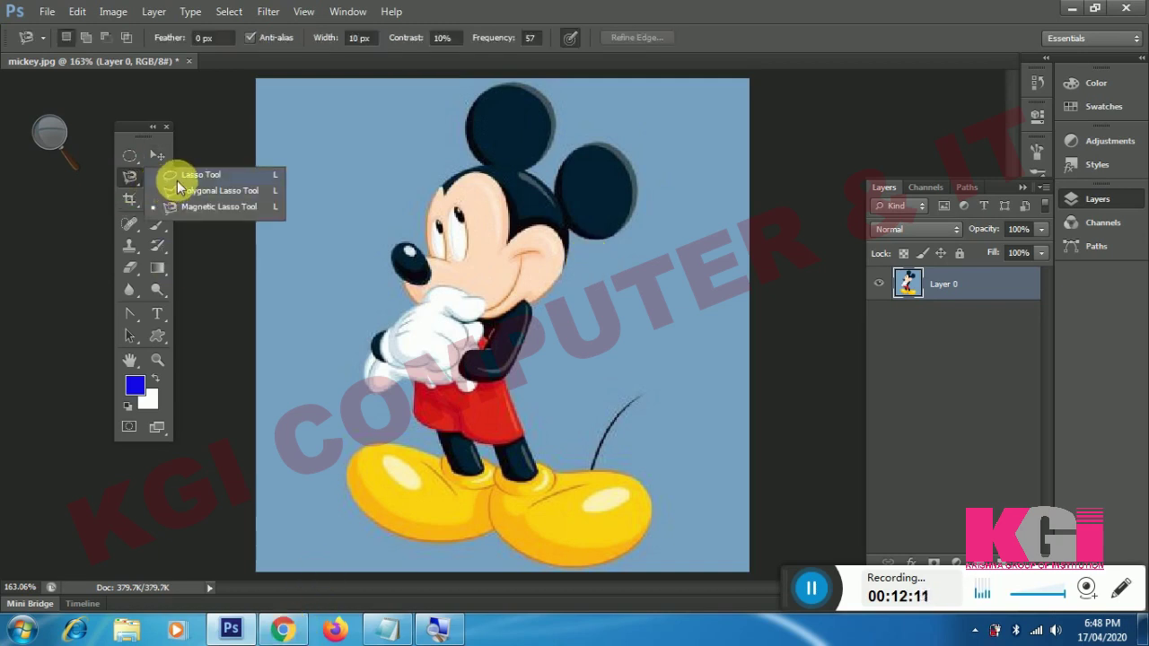
left_click(177, 179)
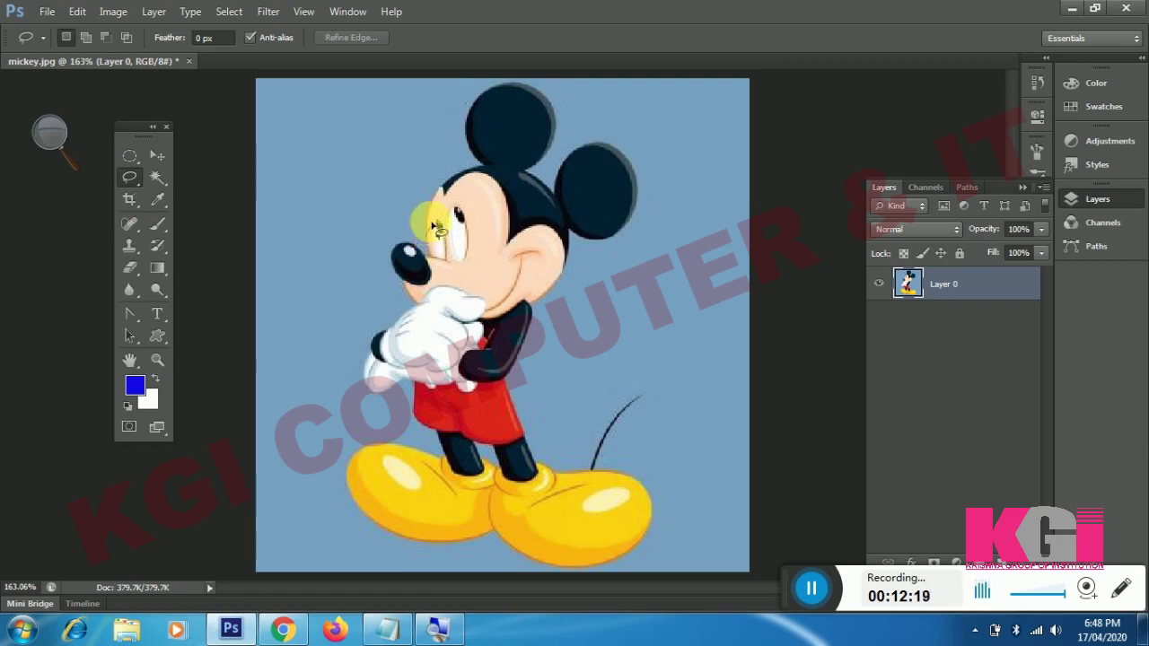
mouse_move(434, 200)
left_mouse_down()
mouse_move(476, 158)
mouse_move(470, 107)
mouse_move(511, 84)
mouse_move(544, 102)
mouse_move(552, 139)
mouse_move(538, 141)
mouse_move(533, 180)
mouse_move(561, 181)
mouse_move(569, 146)
mouse_move(595, 141)
mouse_move(623, 159)
mouse_move(636, 190)
mouse_move(611, 242)
mouse_move(582, 244)
mouse_move(517, 314)
mouse_move(485, 323)
mouse_move(429, 317)
mouse_move(394, 282)
mouse_move(398, 244)
mouse_move(417, 247)
left_mouse_up()
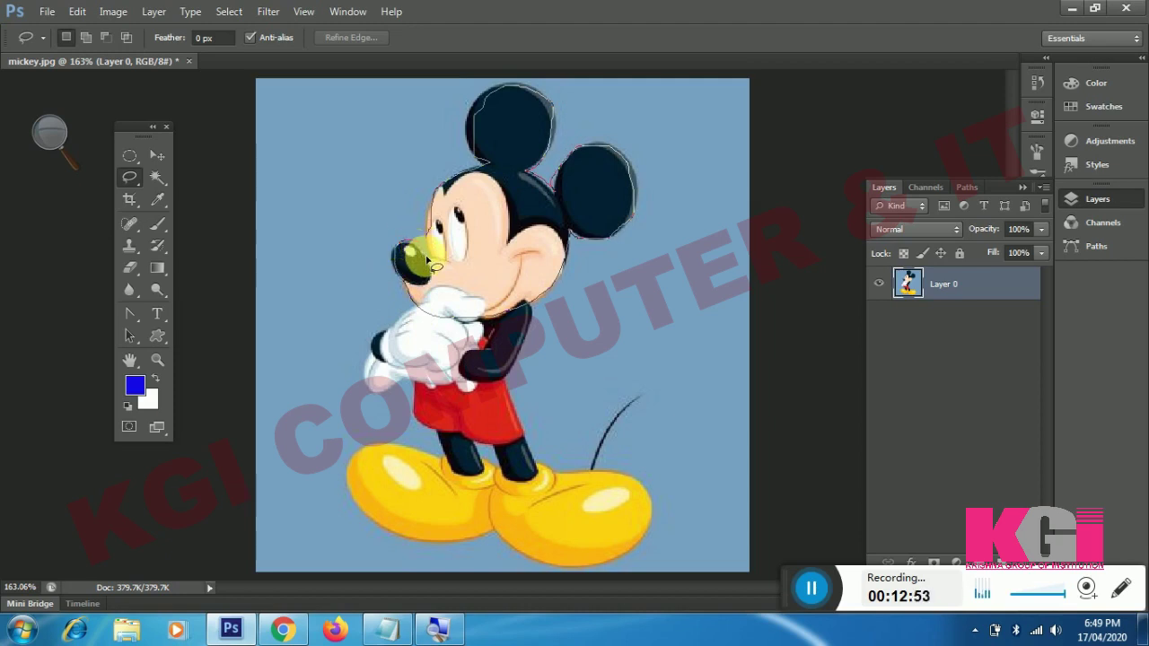
left_click_drag(432, 257, 430, 252)
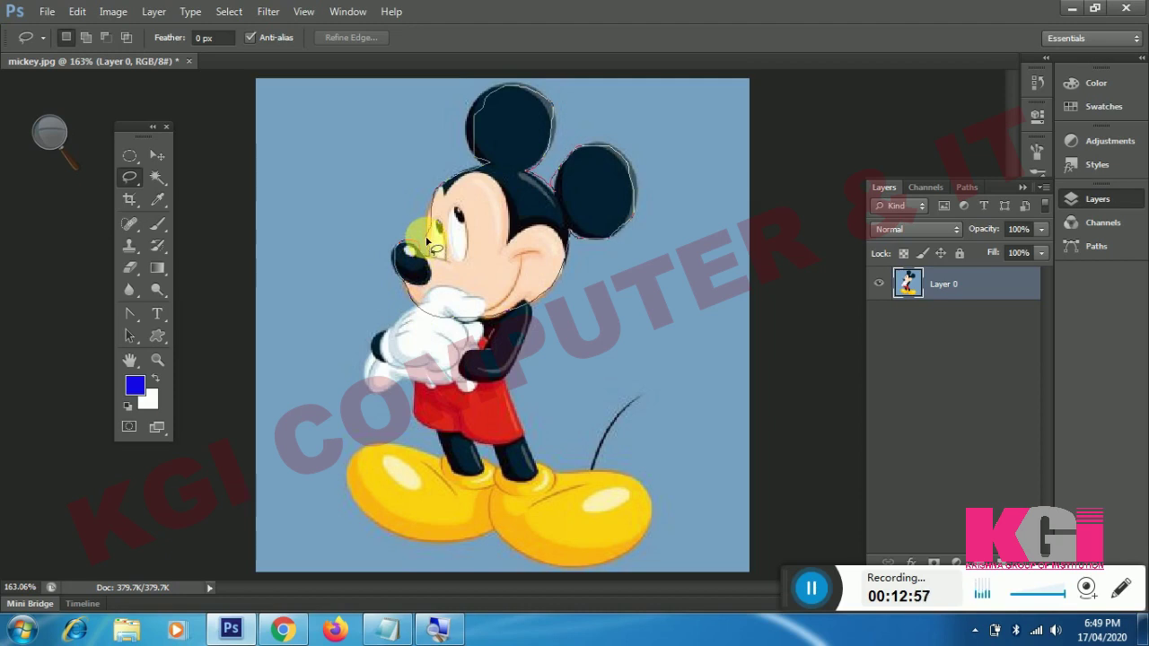
left_click_drag(430, 243, 434, 200)
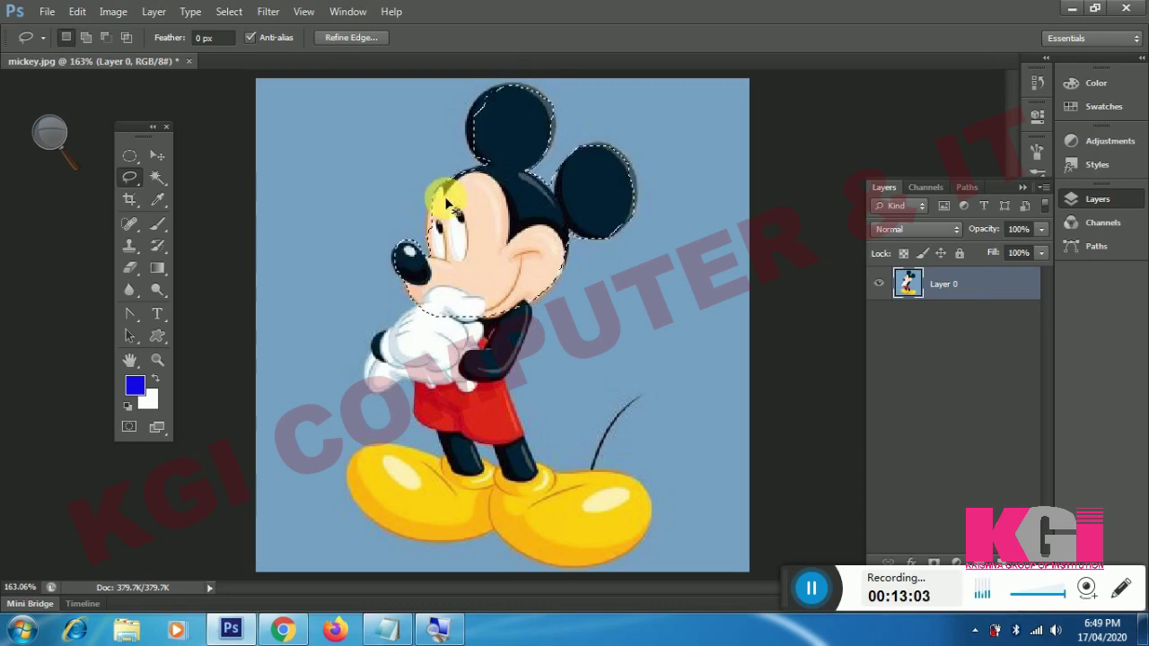
key("ctrl+j")
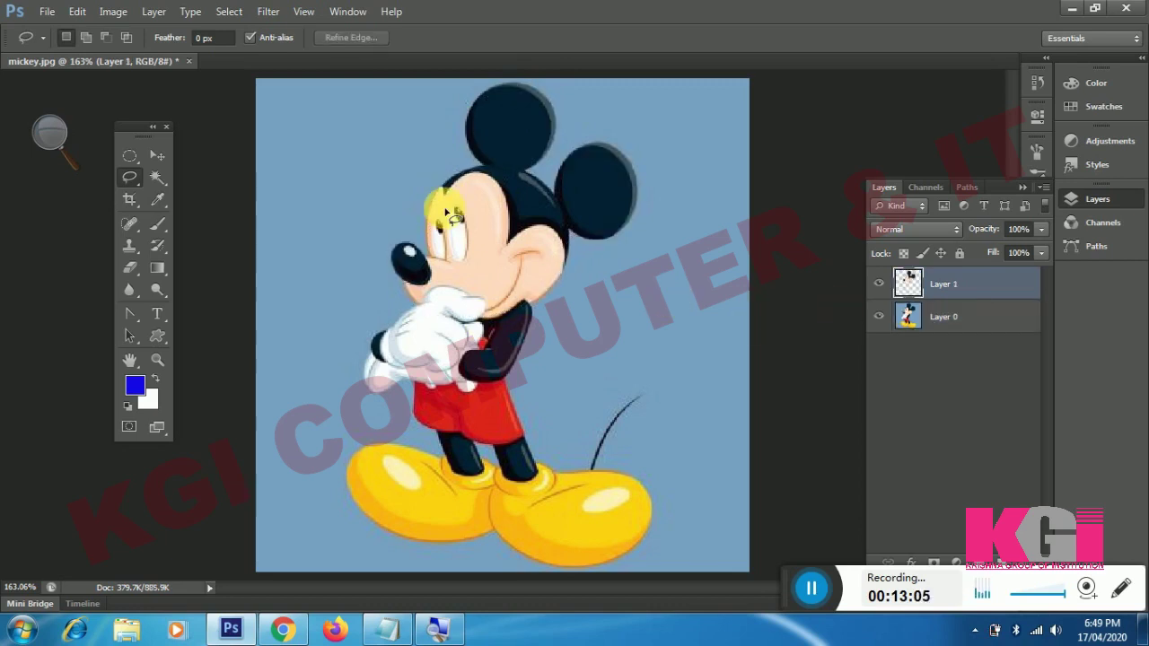
Drag the cut-out head around with Layer 0 hidden to inspect it, then delete Layer 1
left_click(157, 155)
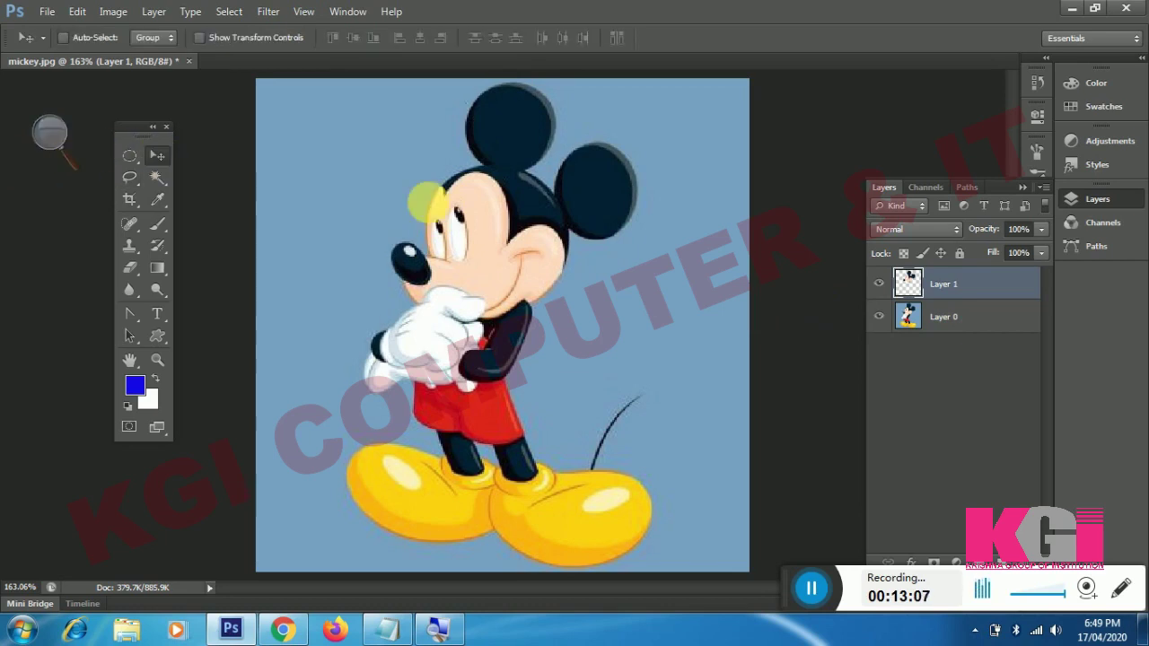
left_click_drag(539, 204, 675, 296)
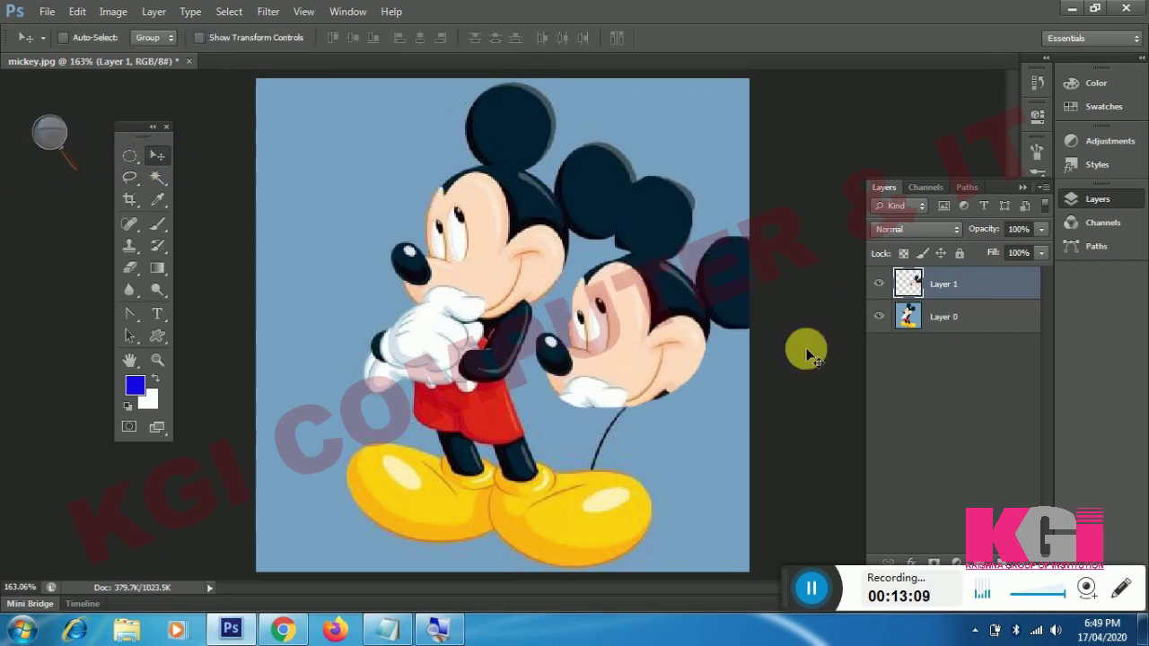
left_click(879, 317)
mouse_move(584, 341)
left_mouse_down()
mouse_move(416, 357)
mouse_move(449, 260)
left_mouse_up()
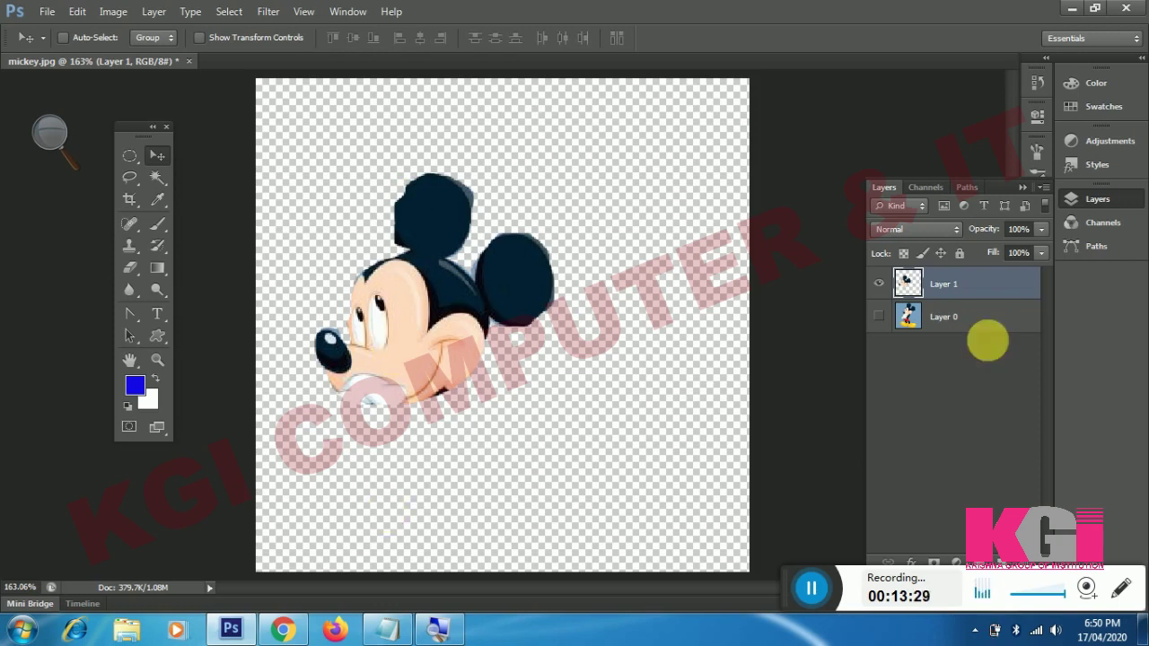
left_click(879, 316)
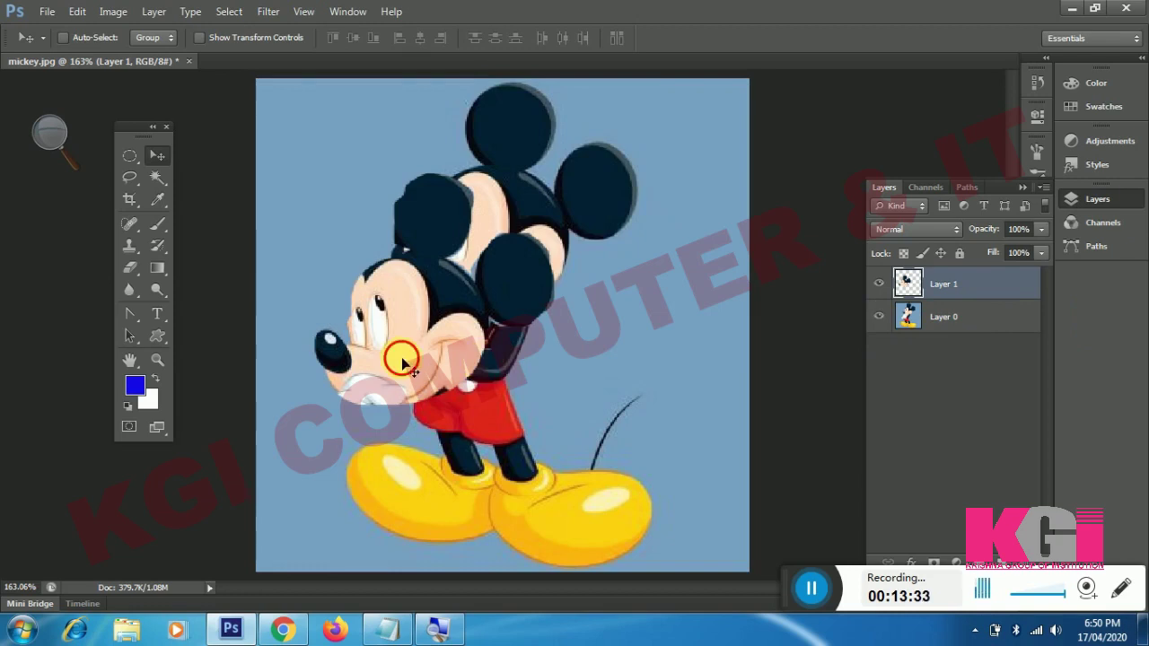
key("Delete")
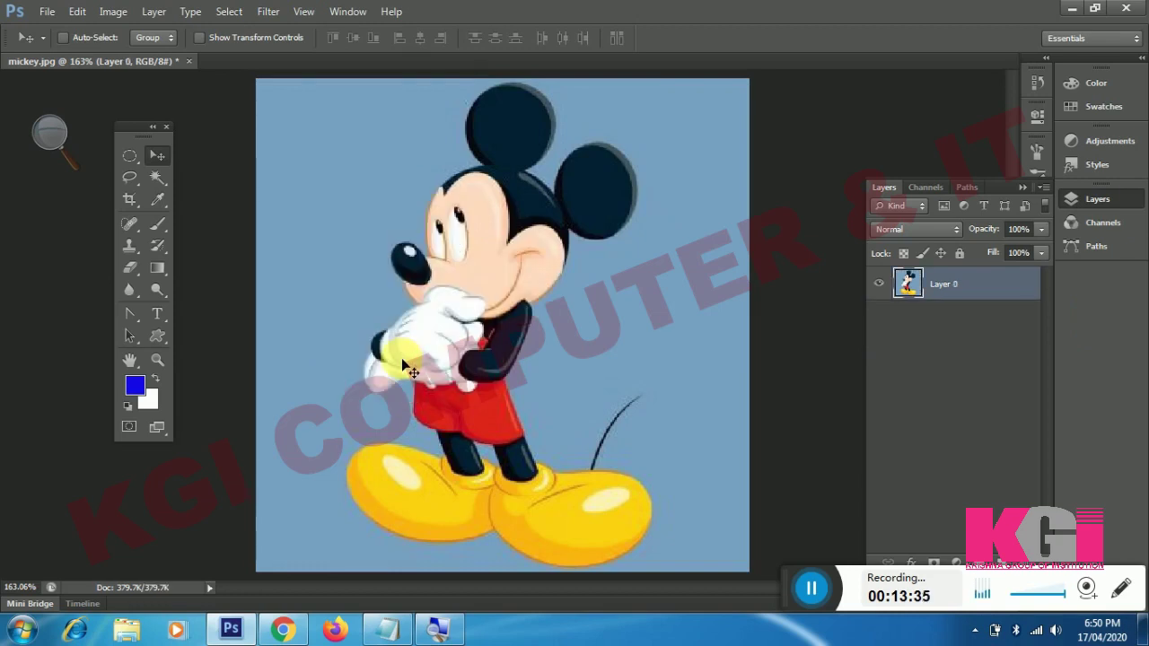
Highlight the LASSO TOOL paragraph in the Photoshop Tools PDF in Chrome, then return to Photoshop
left_click(306, 634)
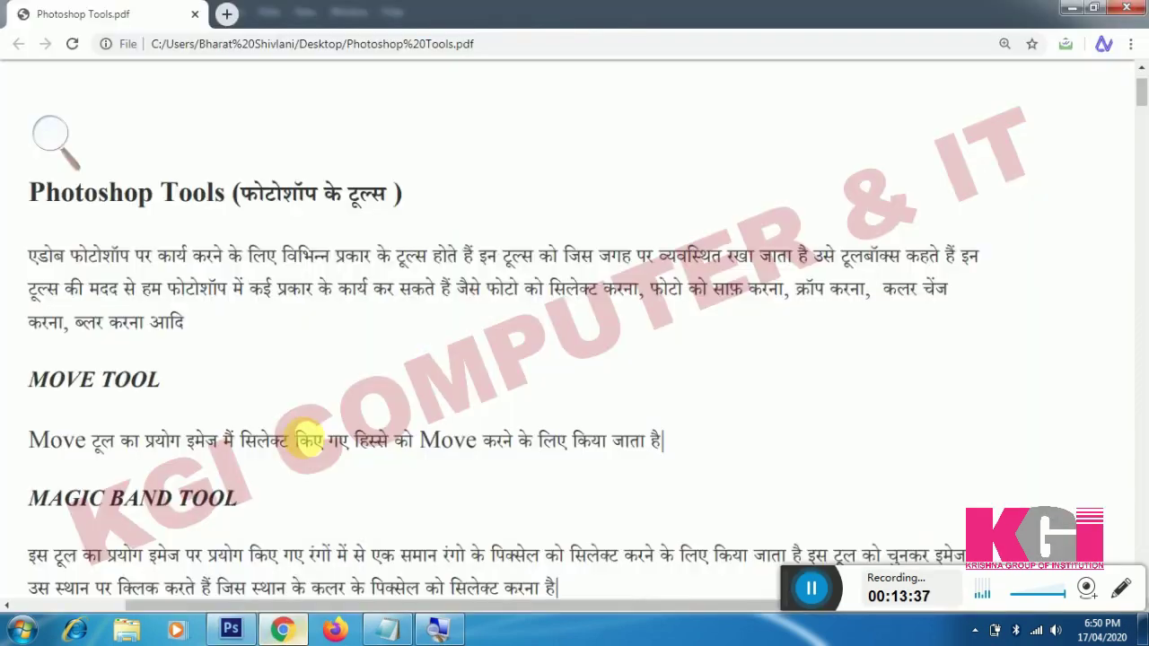
scroll(269, 431, "down", 1)
scroll(232, 458, "down", 2)
scroll(232, 458, "down", 2)
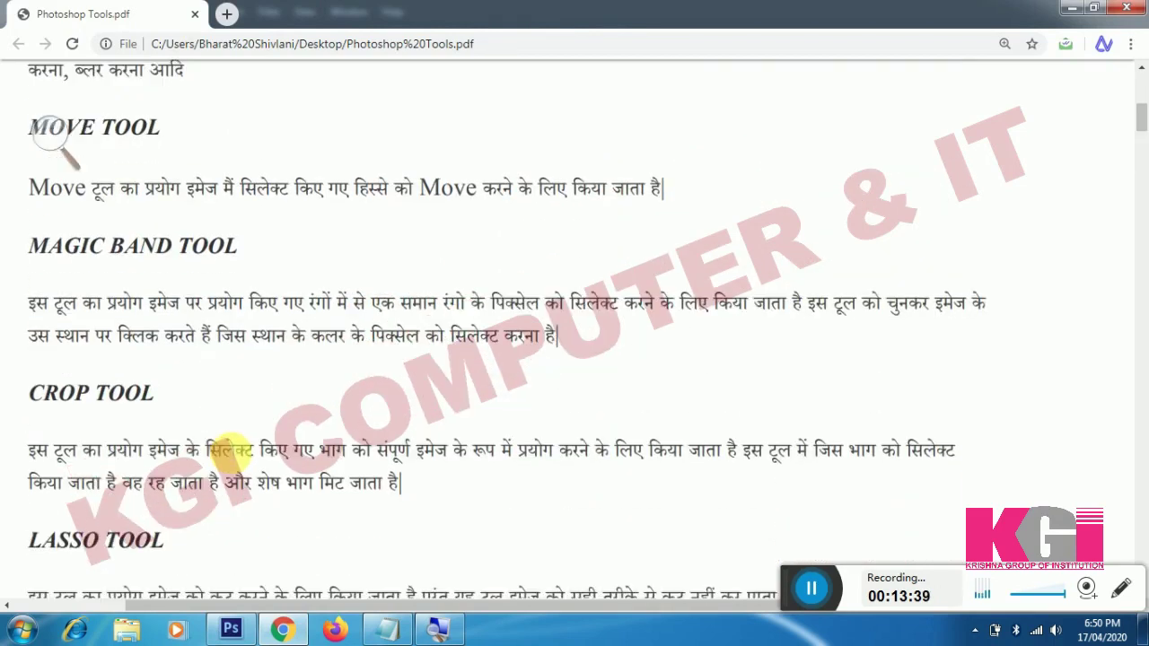
scroll(229, 453, "down", 3)
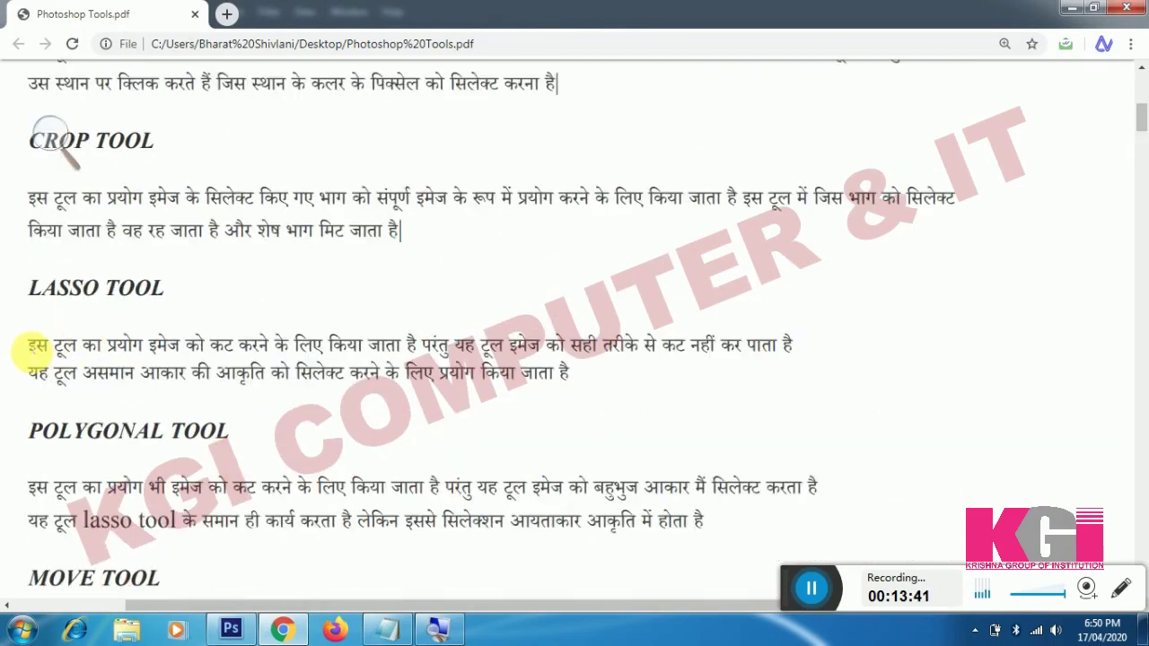
mouse_move(36, 348)
left_mouse_down()
mouse_move(813, 351)
mouse_move(77, 393)
mouse_move(168, 377)
mouse_move(575, 375)
left_mouse_up()
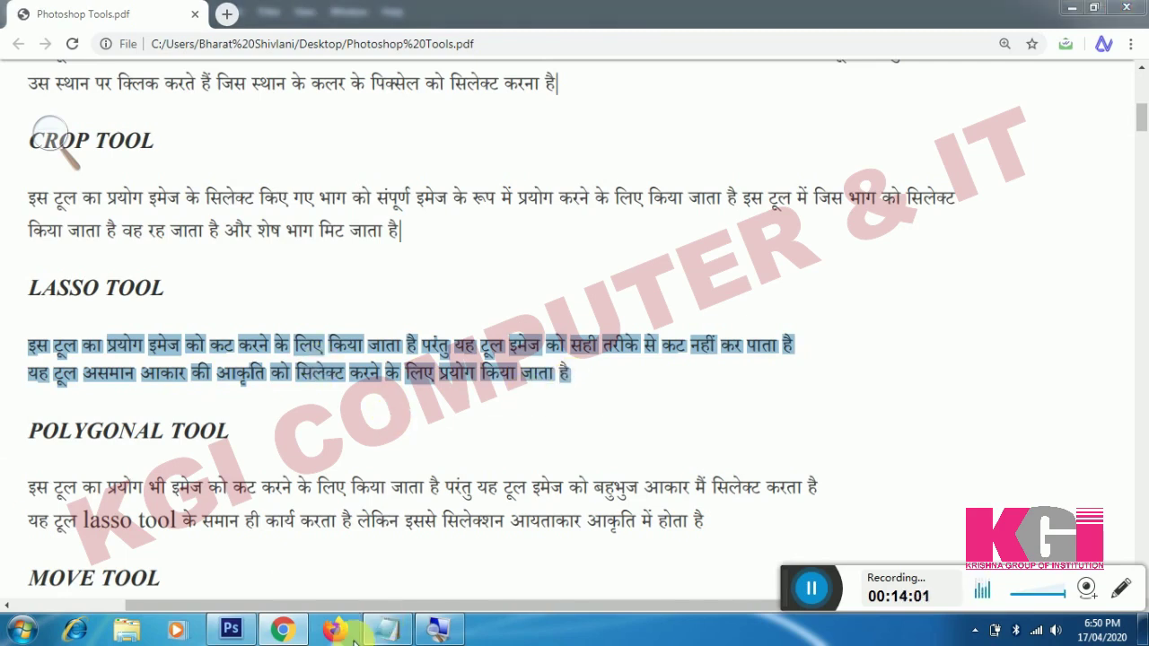
left_click(231, 631)
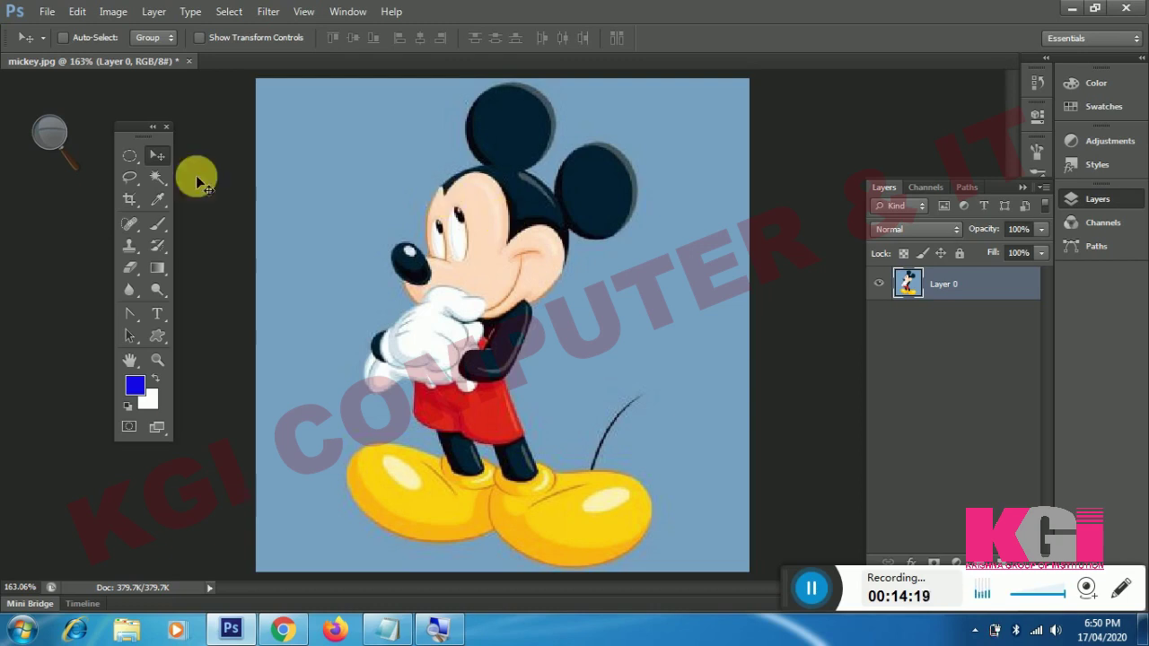
Choose the Polygonal Lasso Tool from the lasso flyout, then switch to the tools PDF
left_click(139, 182)
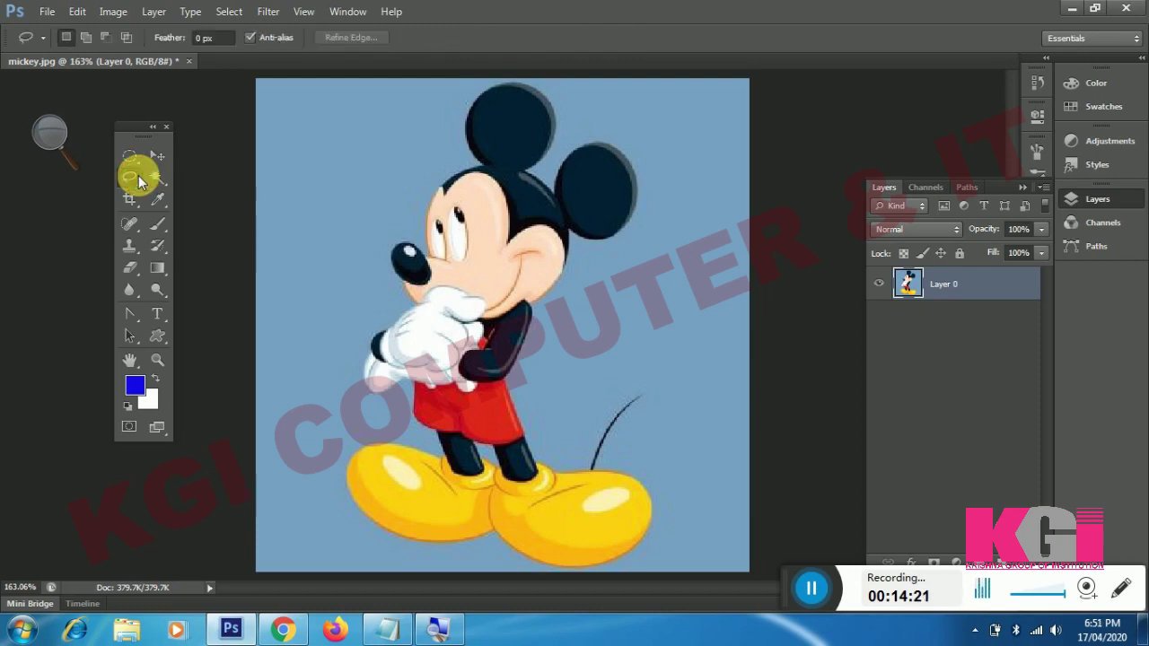
left_click(179, 191)
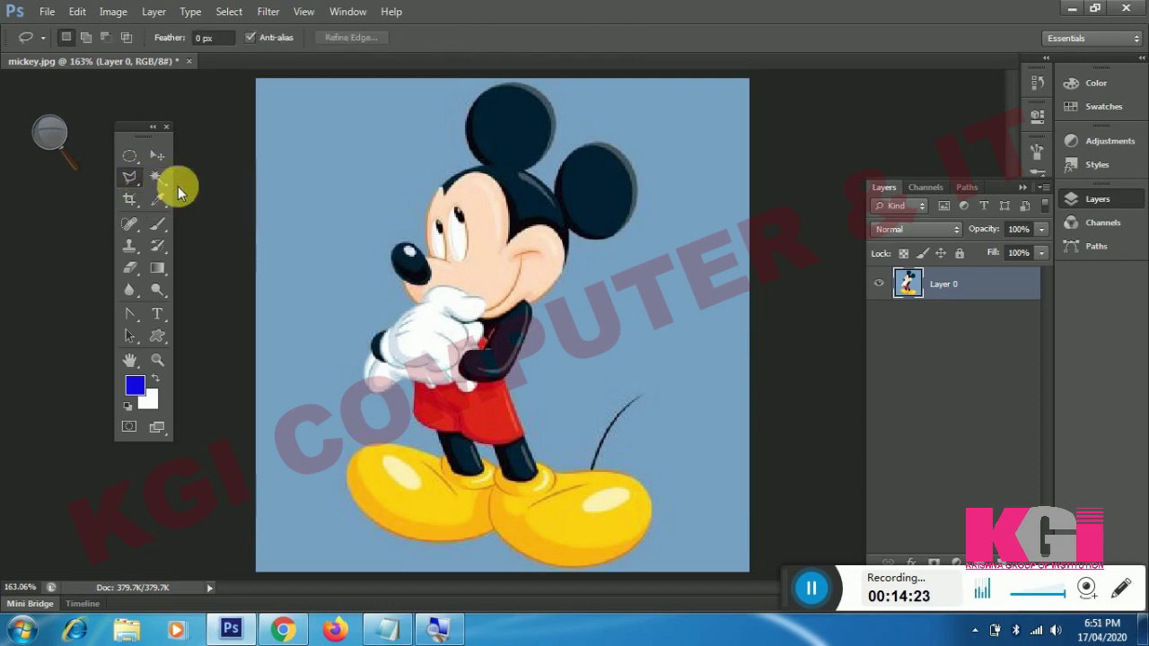
key("alt+Tab")
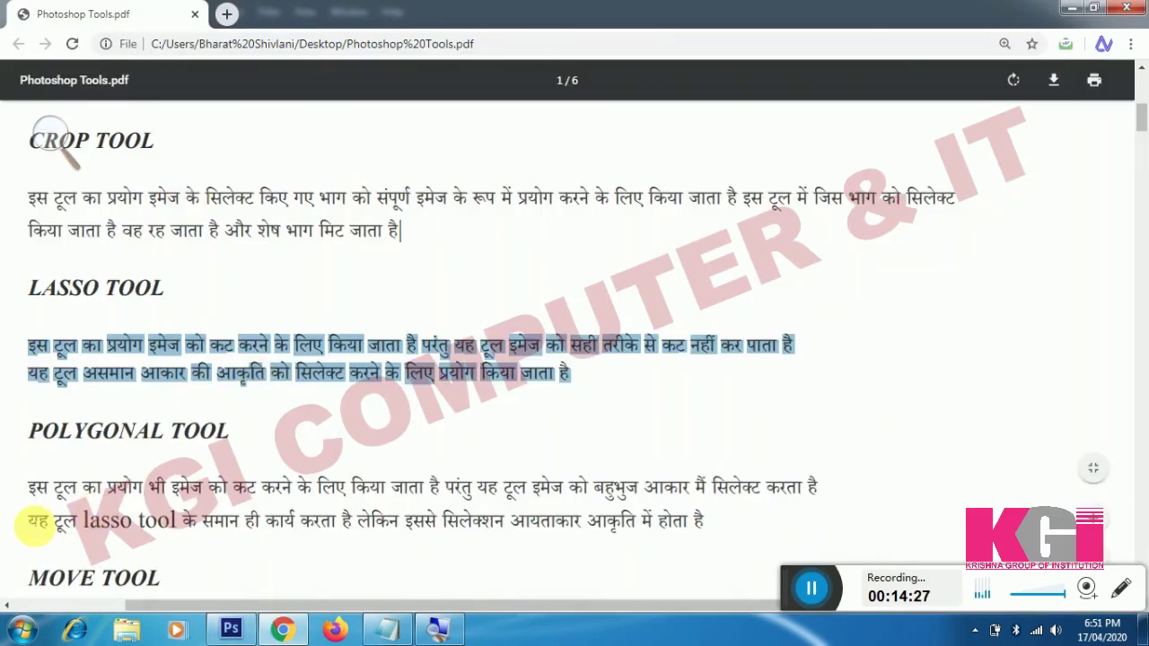
Highlight the POLYGONAL TOOL paragraph in the PDF and switch back to Photoshop
left_click_drag(27, 486, 137, 499)
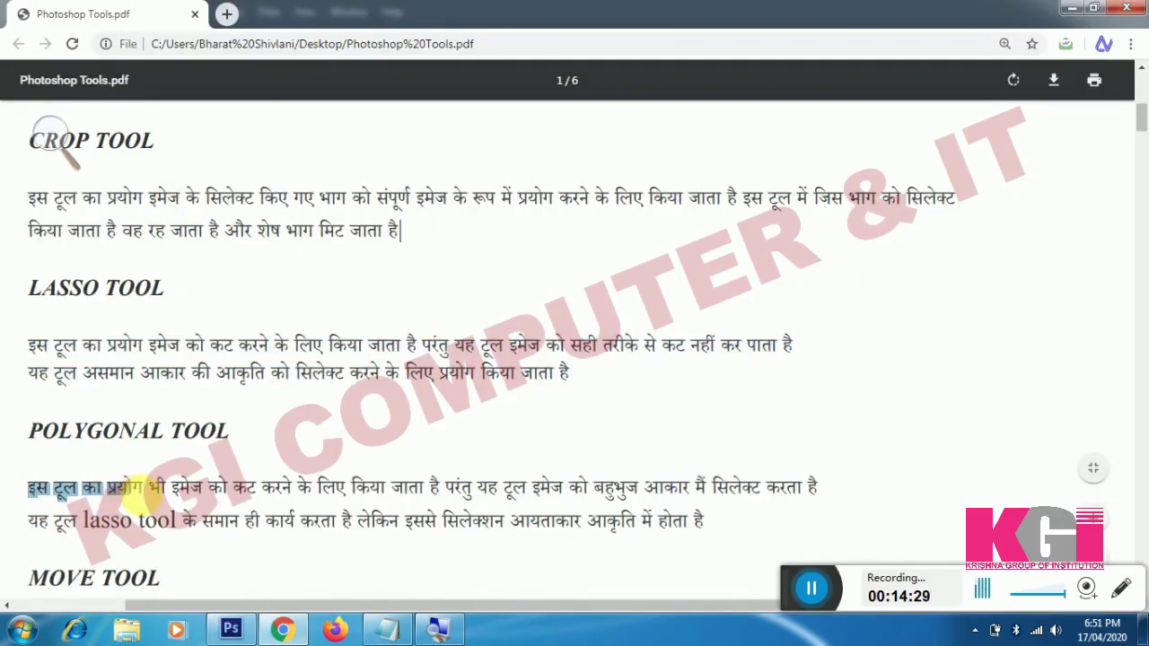
mouse_move(137, 499)
left_mouse_down()
mouse_move(588, 499)
mouse_move(680, 483)
mouse_move(799, 495)
mouse_move(463, 522)
mouse_move(256, 522)
mouse_move(639, 528)
left_mouse_up()
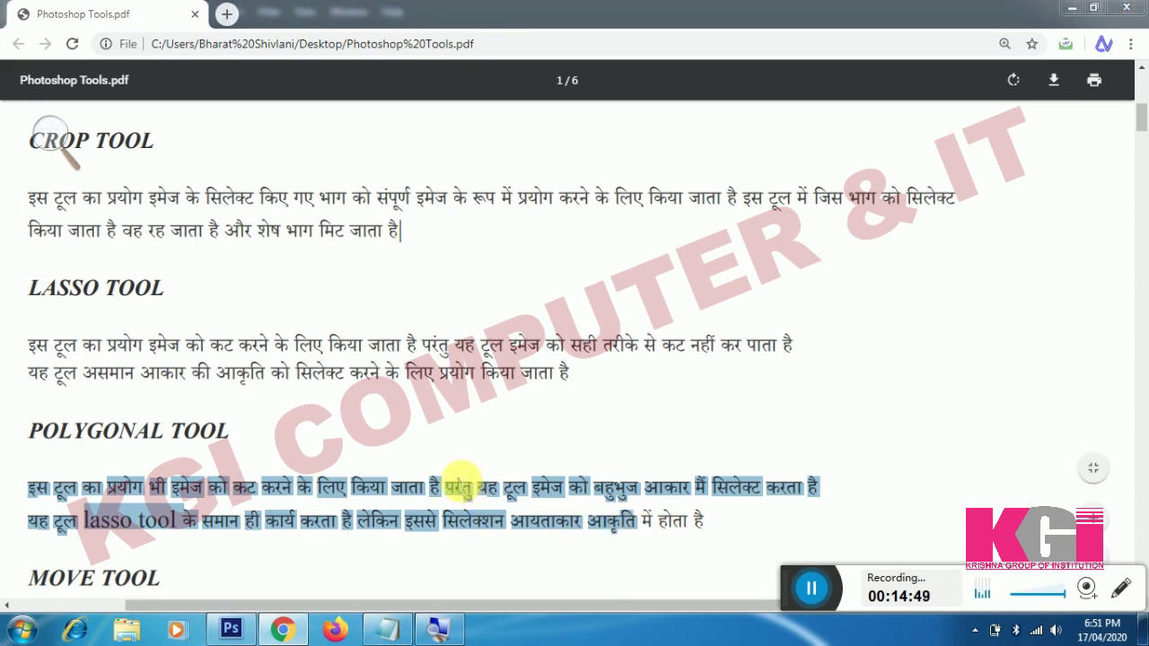
key("alt+Tab")
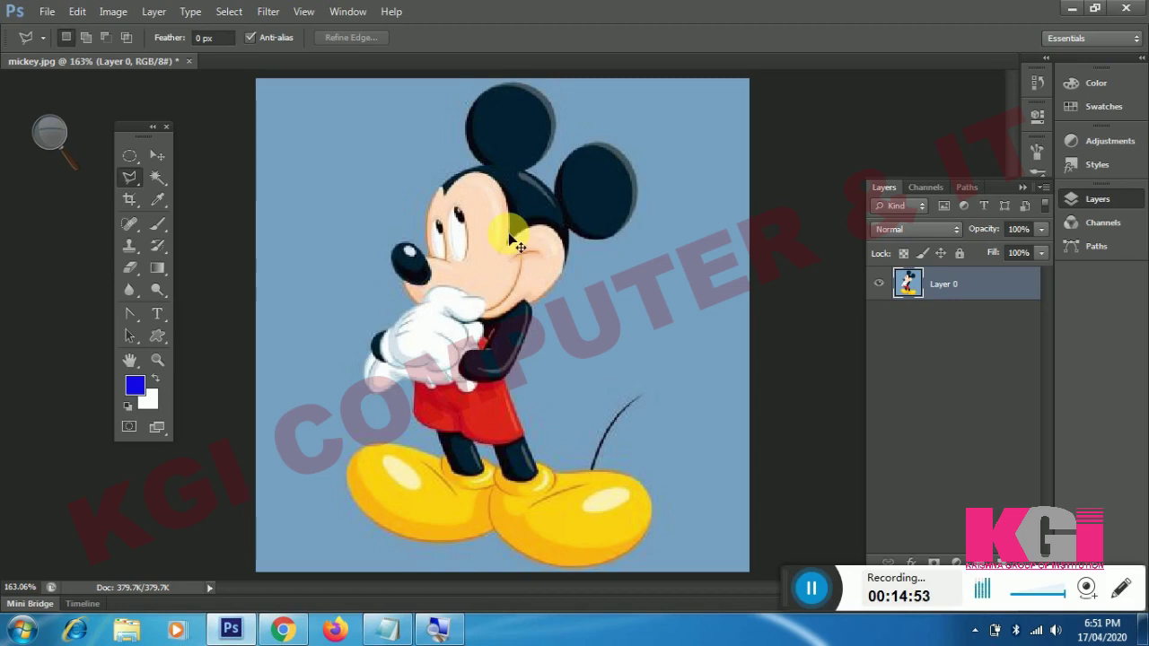
Zoom in on Mickey and place polygonal lasso points from the face edge over the forehead
scroll(509, 235, "up", 1)
scroll(509, 235, "up", 1)
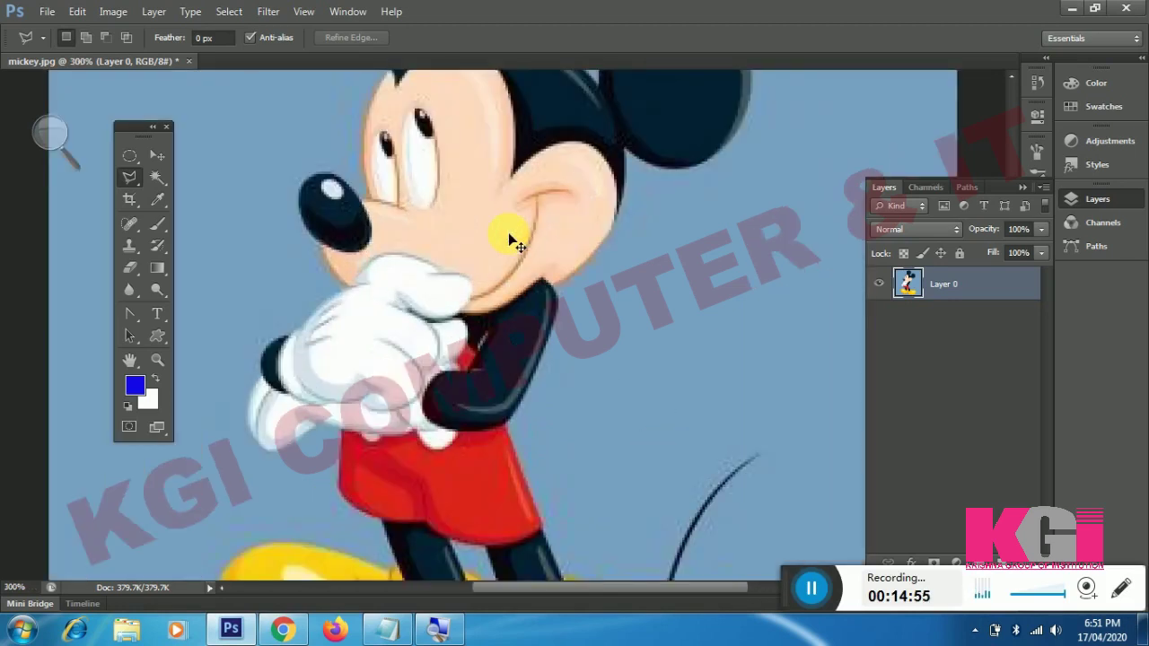
scroll(509, 235, "up", 1)
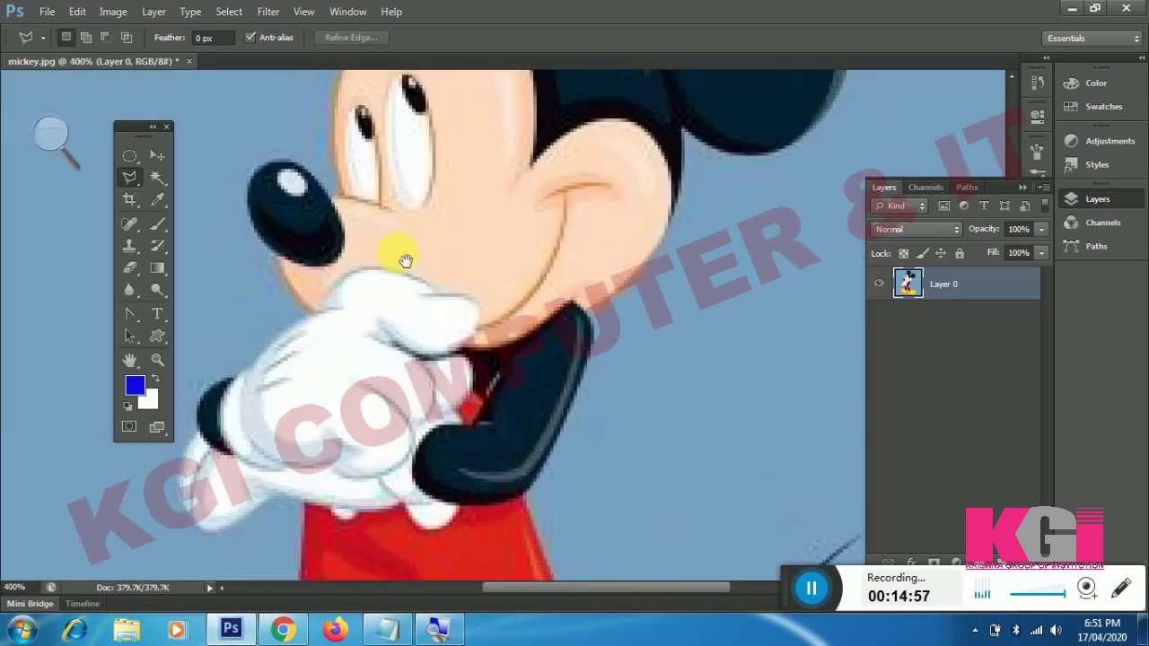
left_click_drag(372, 179, 389, 356)
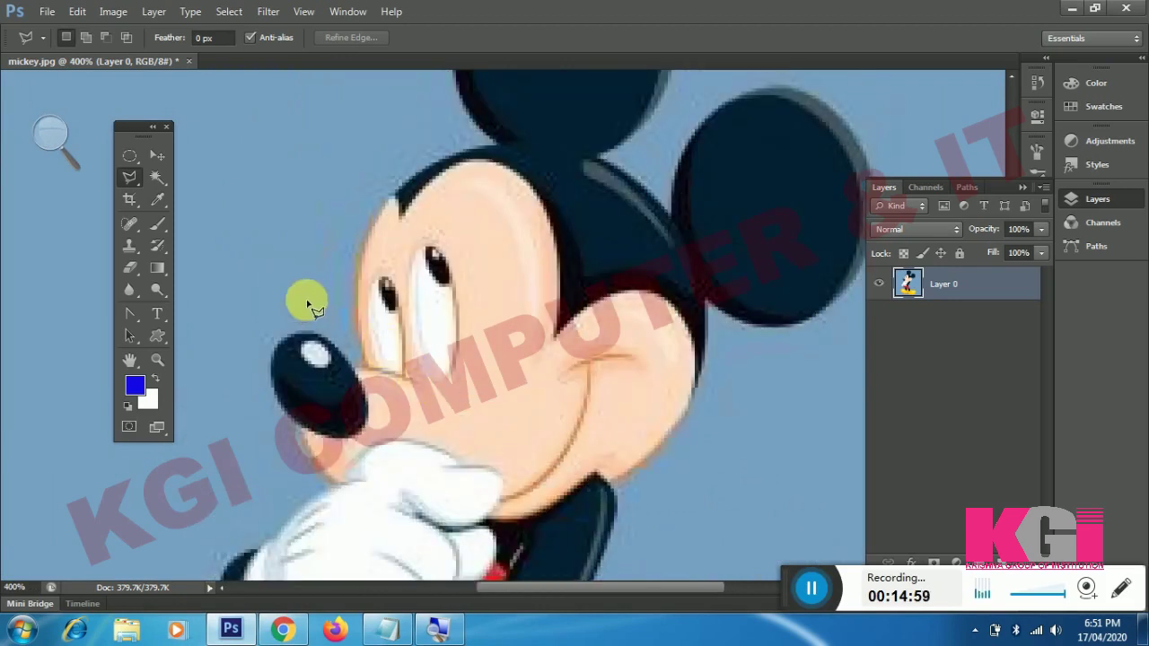
left_click(354, 279)
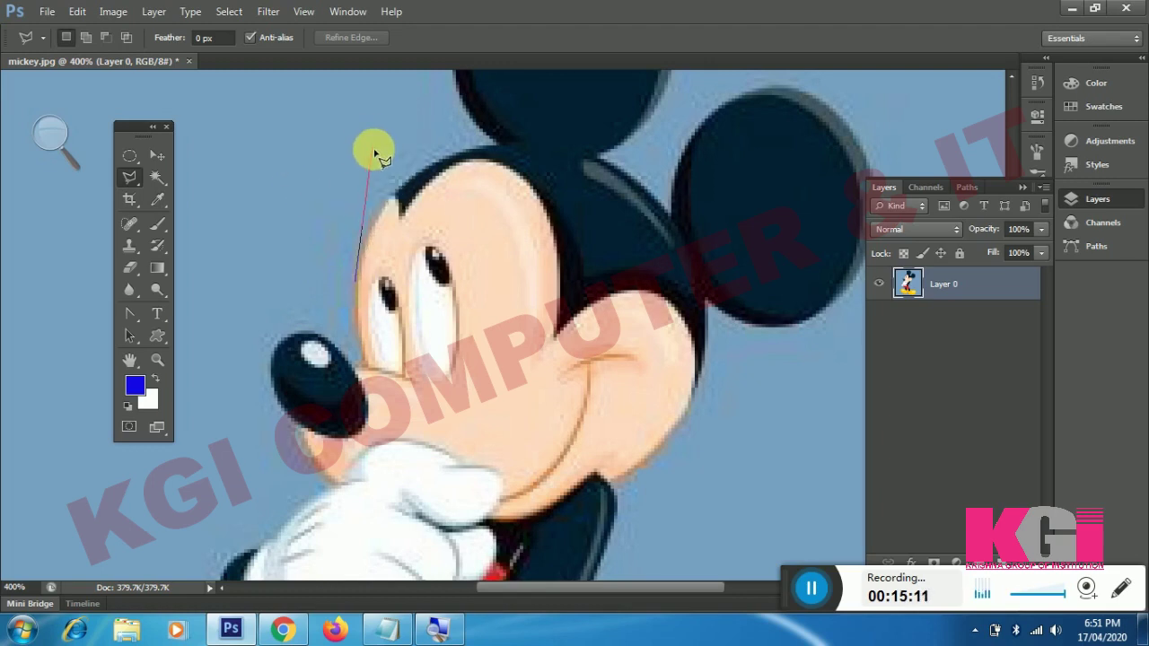
left_click(380, 215)
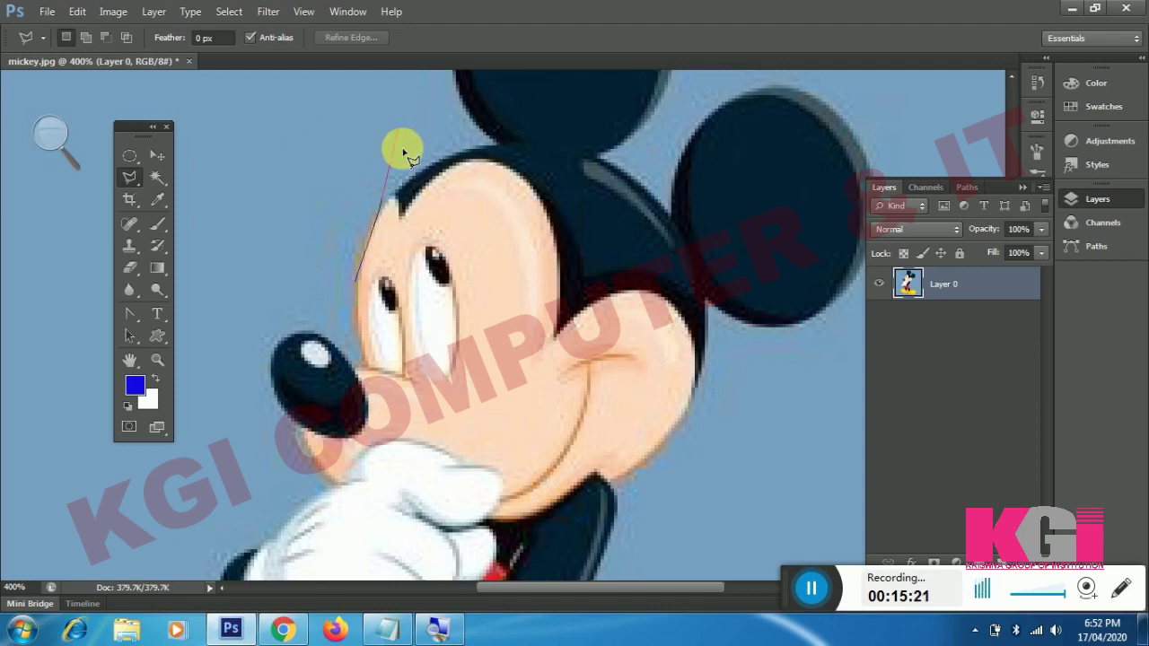
left_click(397, 185)
left_click(449, 162)
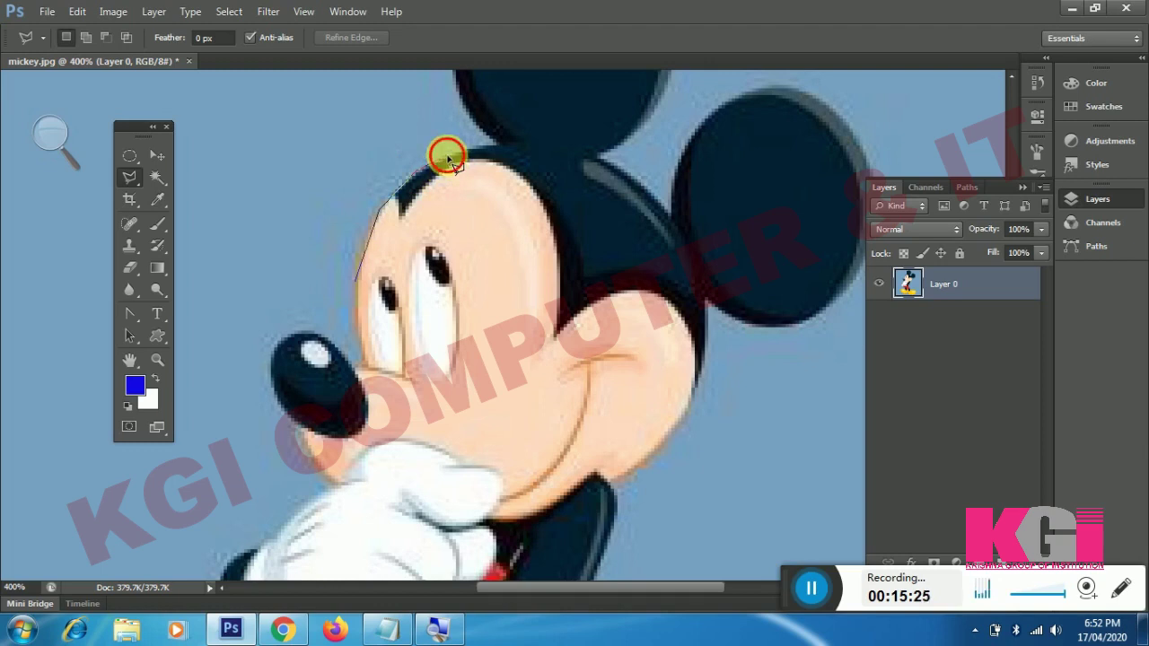
left_click(498, 147)
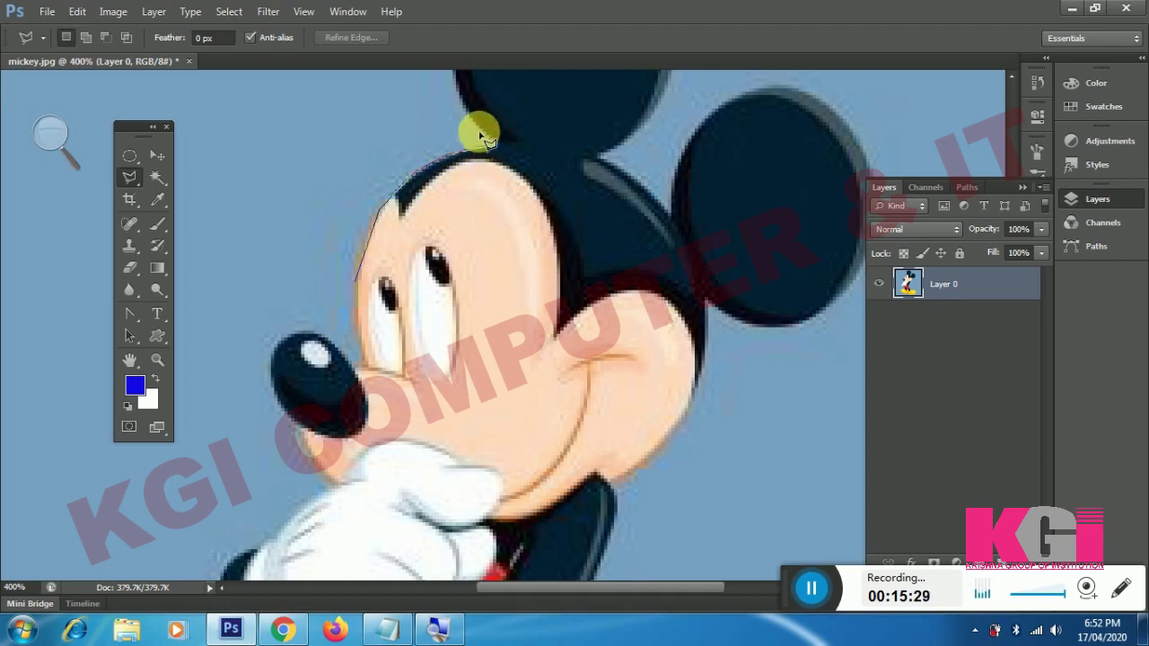
Continue the lasso outline up, across the top and down around Mickey's left ear
left_click(482, 135)
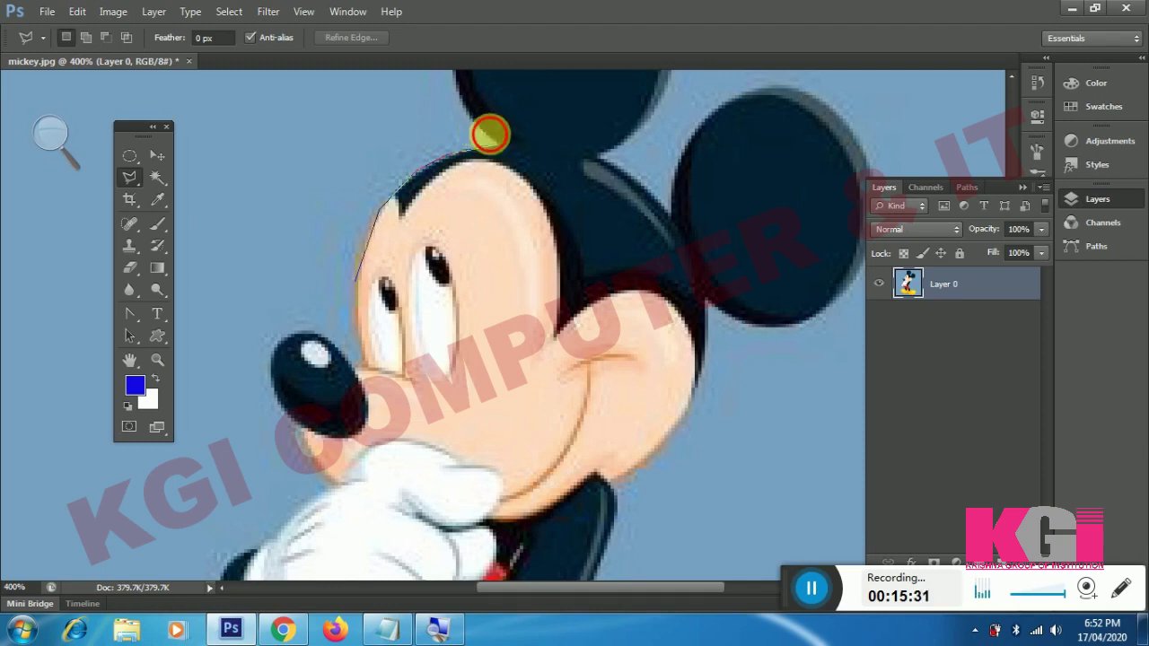
left_click_drag(481, 135, 566, 340)
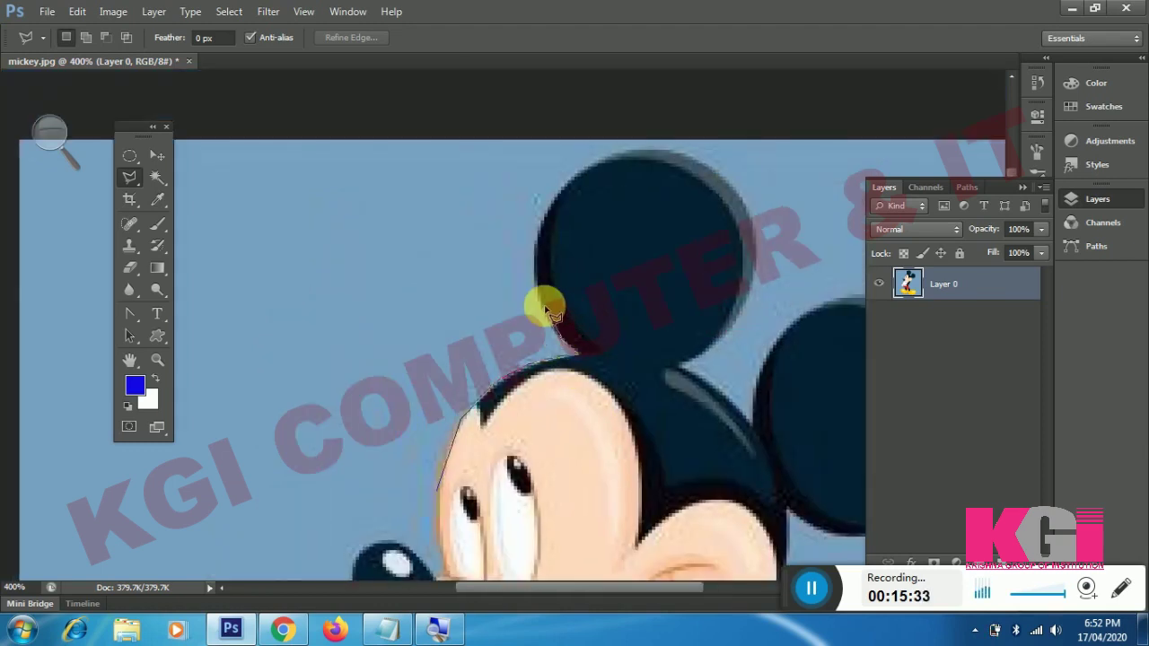
left_click(535, 271)
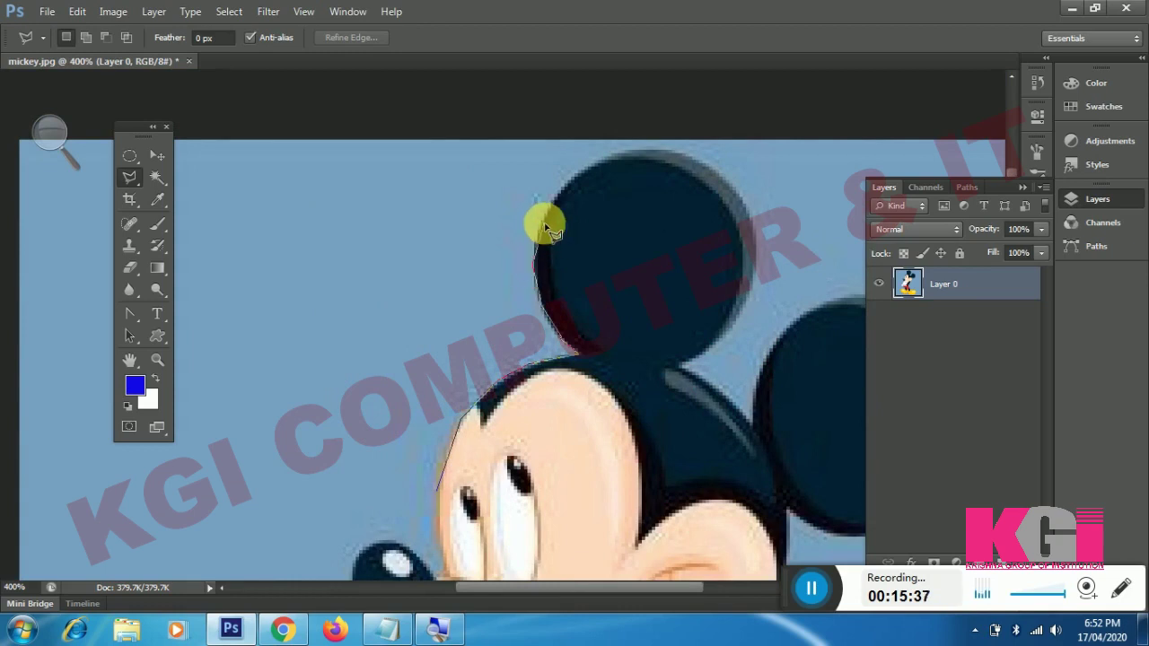
left_click(563, 189)
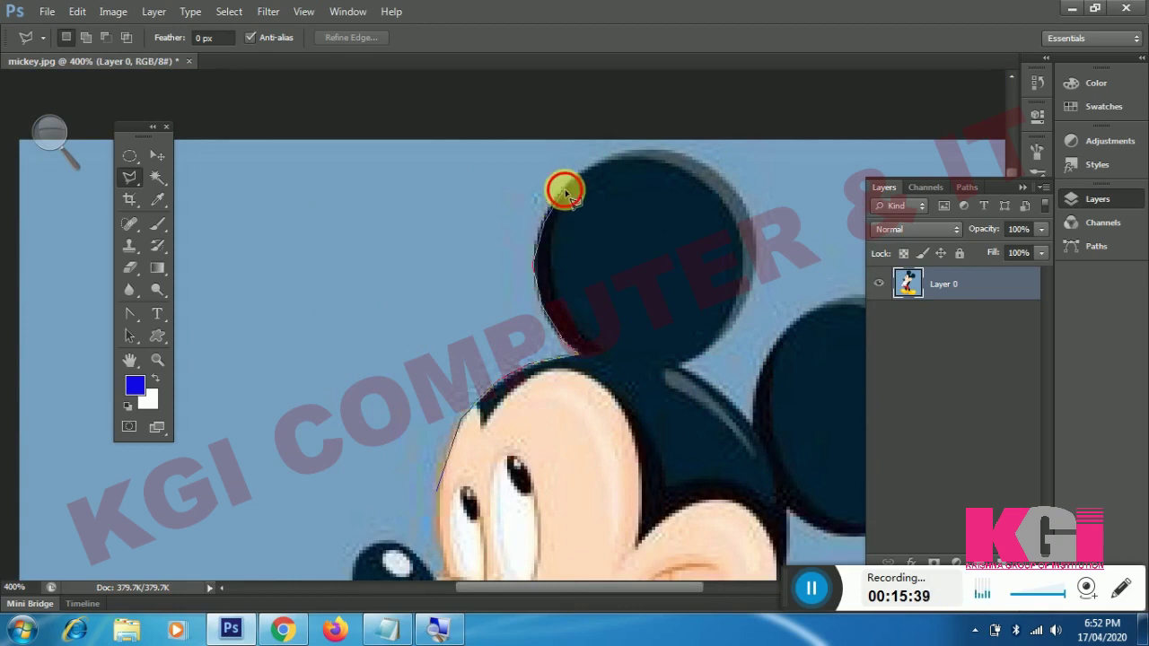
left_click(614, 156)
left_click(639, 153)
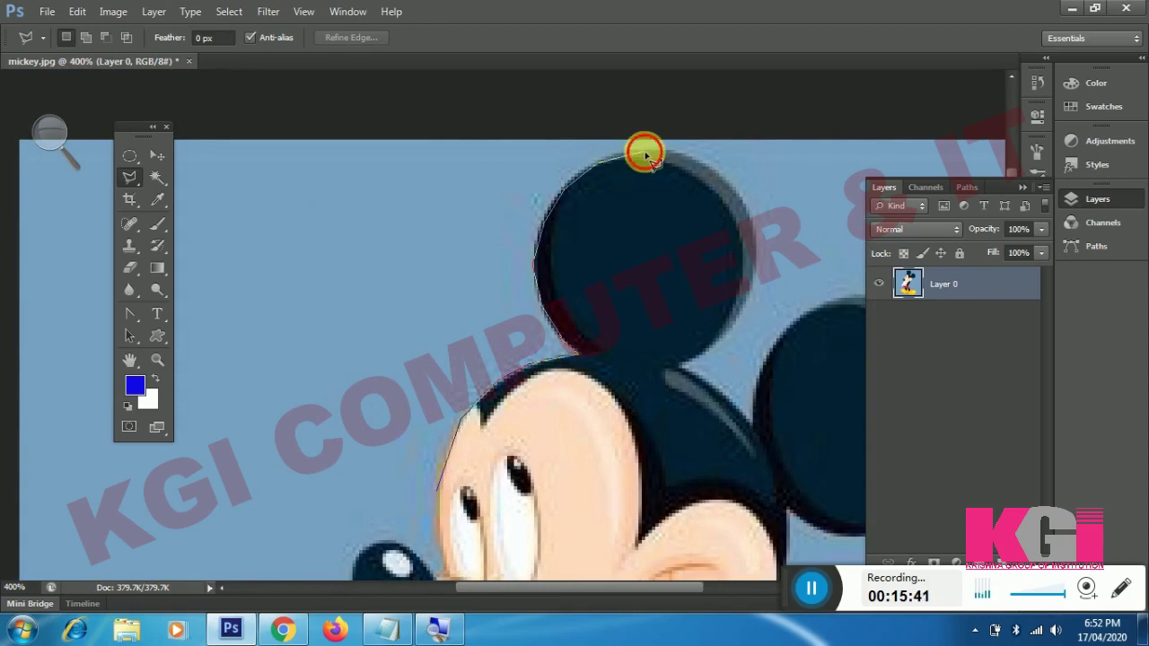
left_click(688, 156)
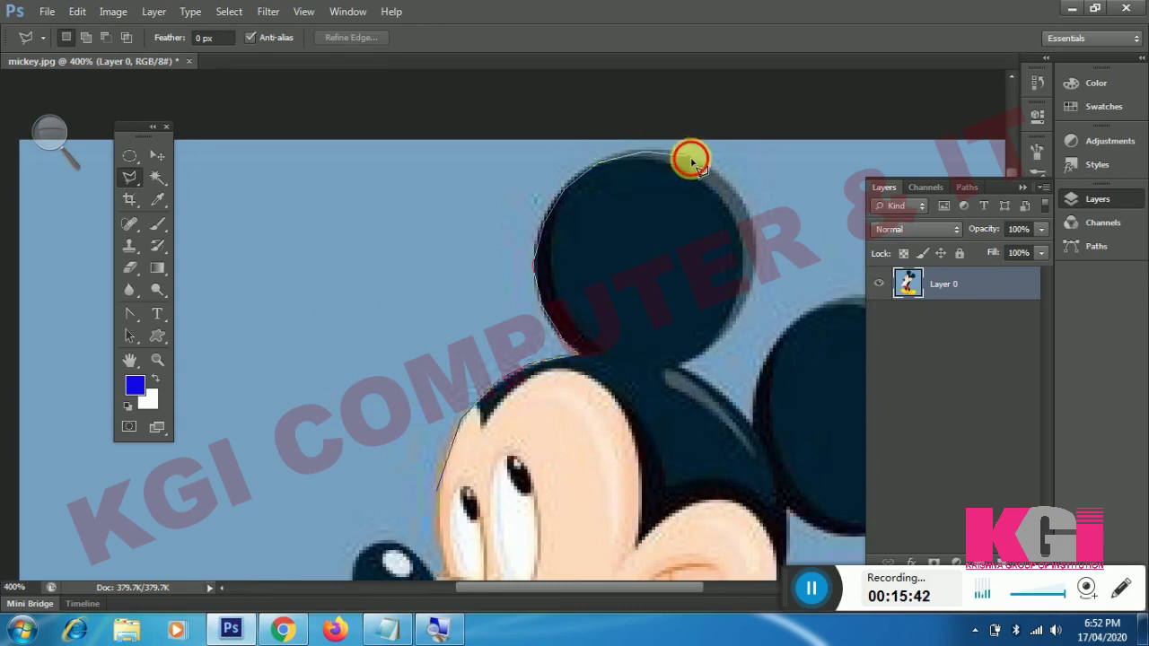
left_click(734, 189)
left_click(756, 241)
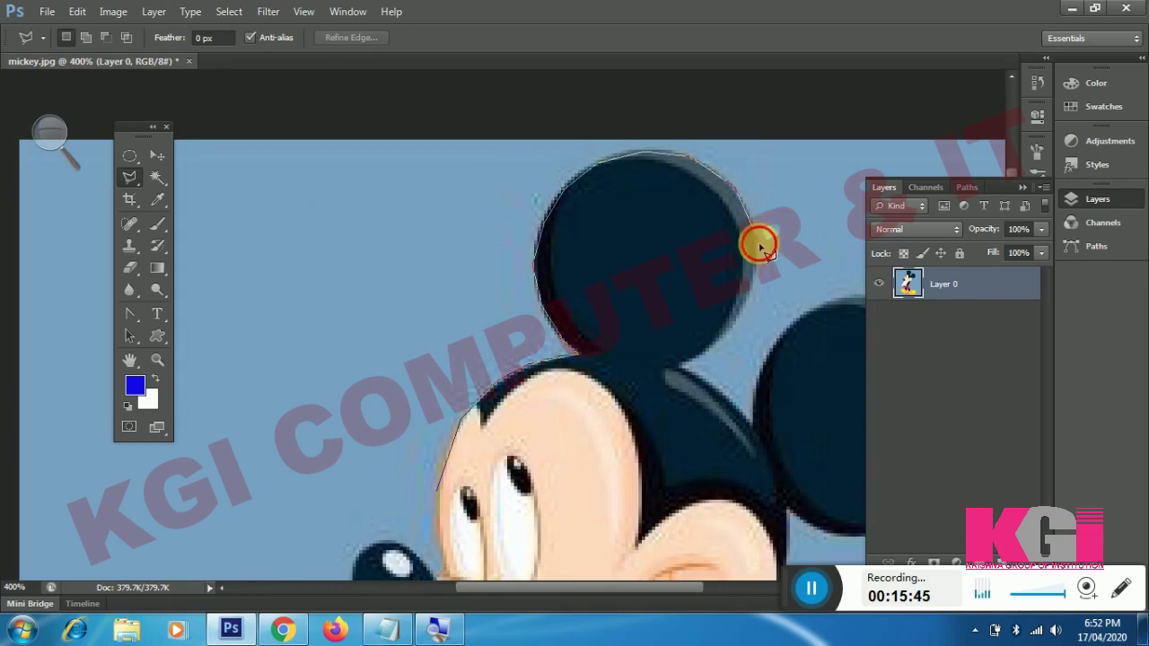
left_click(736, 316)
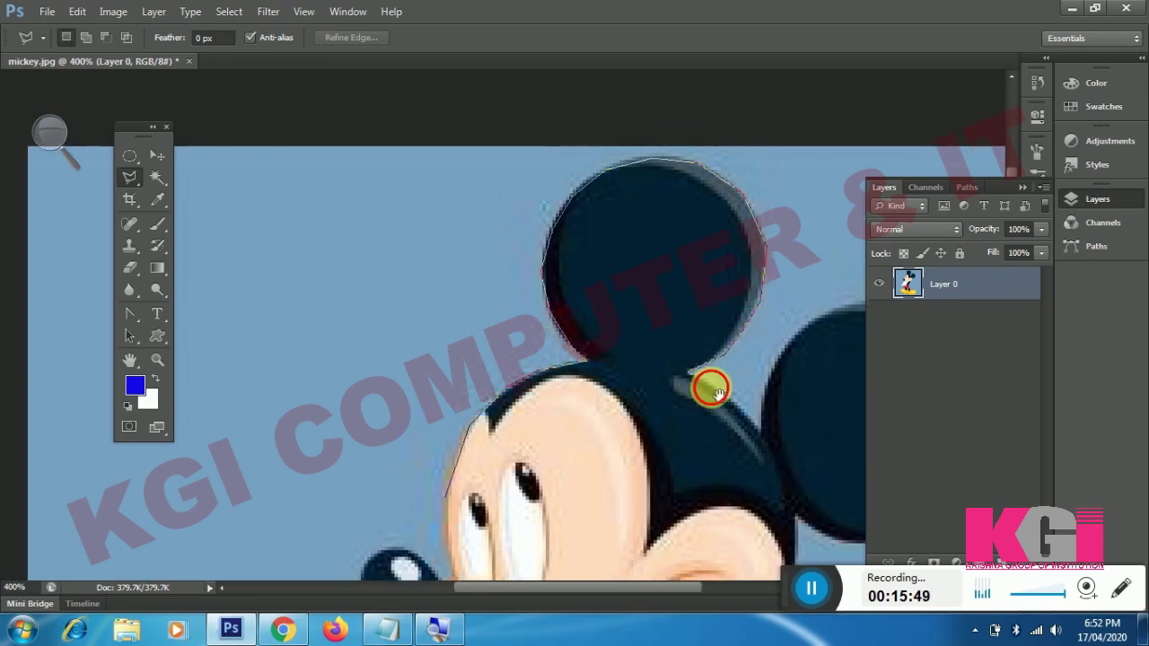
left_click_drag(700, 368, 500, 262)
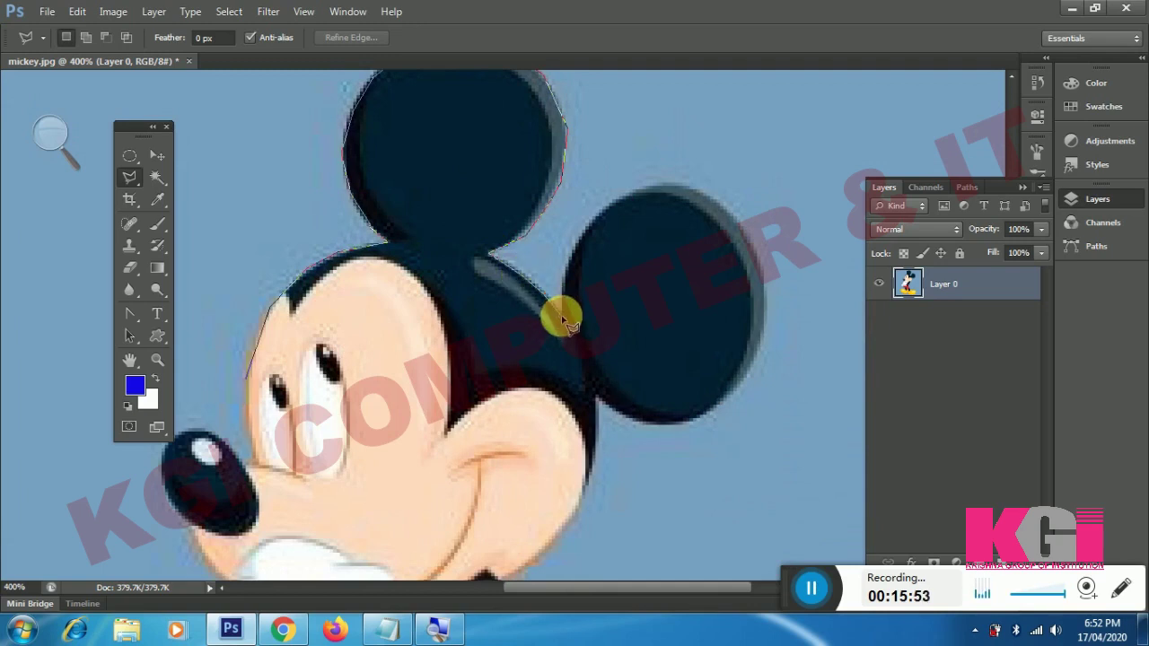
Place several stray lasso points near the ear's base, then remove them with Backspace
left_click(489, 340)
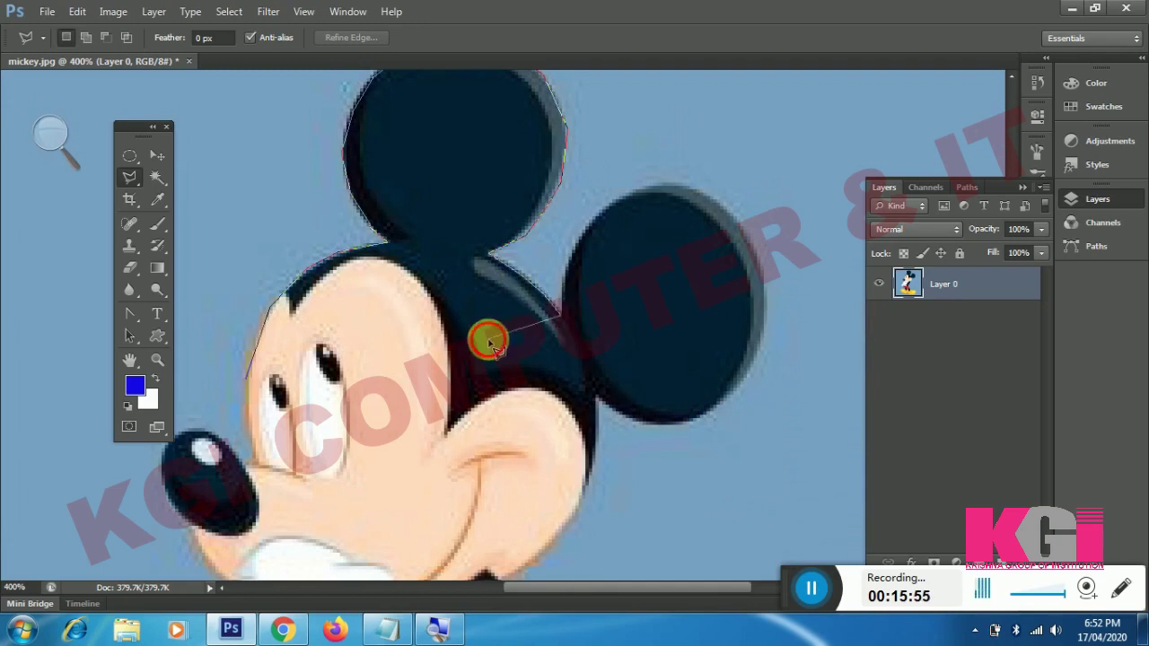
left_click(508, 368)
left_click(446, 430)
left_click(390, 431)
left_click(363, 398)
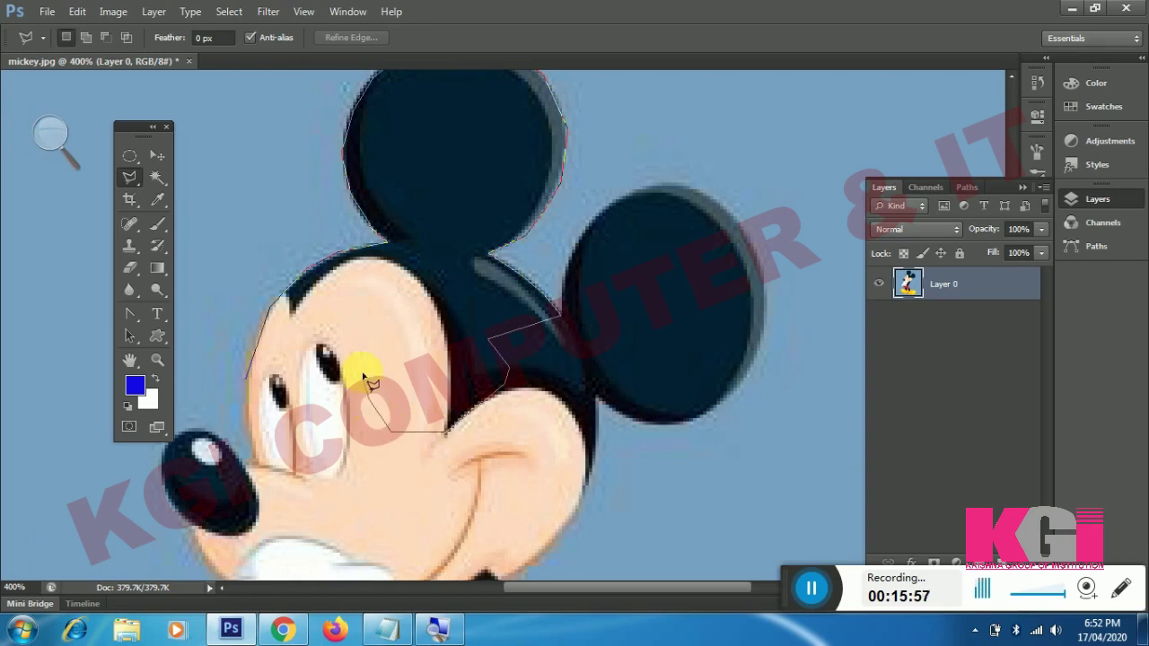
left_click(355, 340)
left_click(343, 338)
left_click(428, 262)
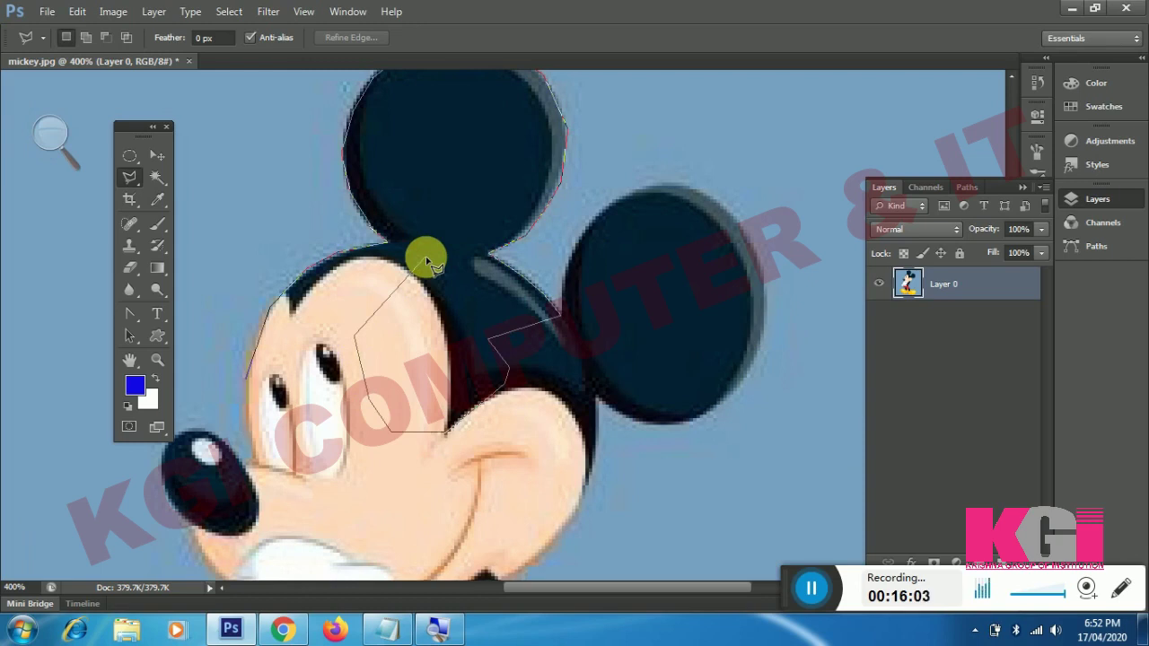
key("BackSpace")
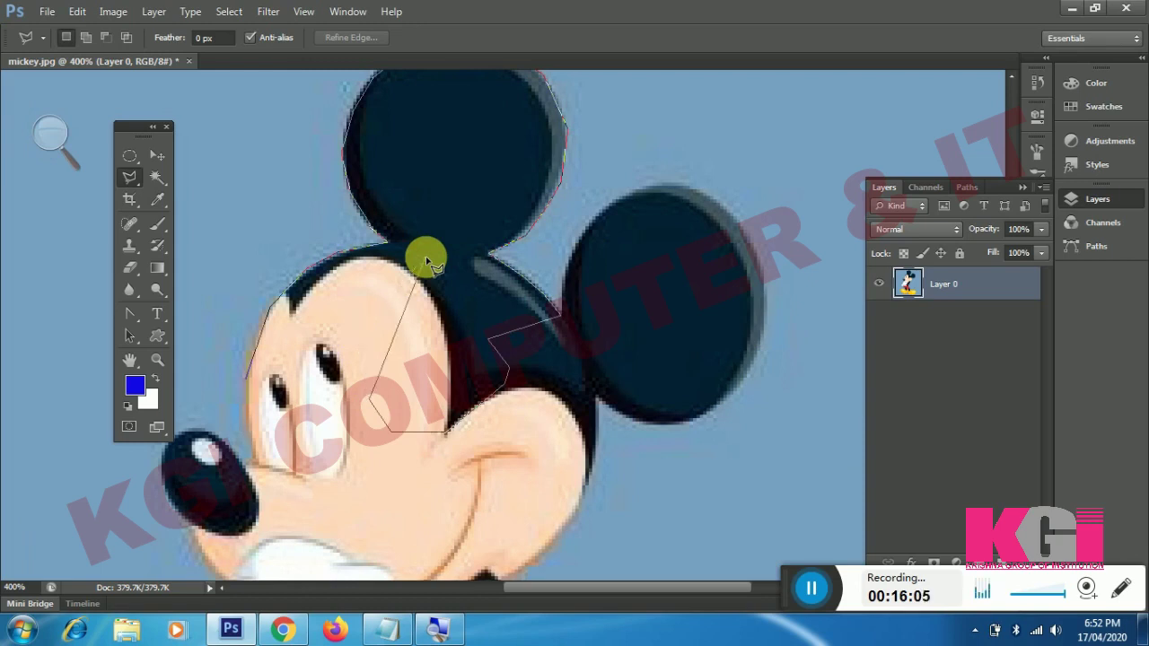
key("BackSpace")
key("BackSpace")
key("BackSpace")
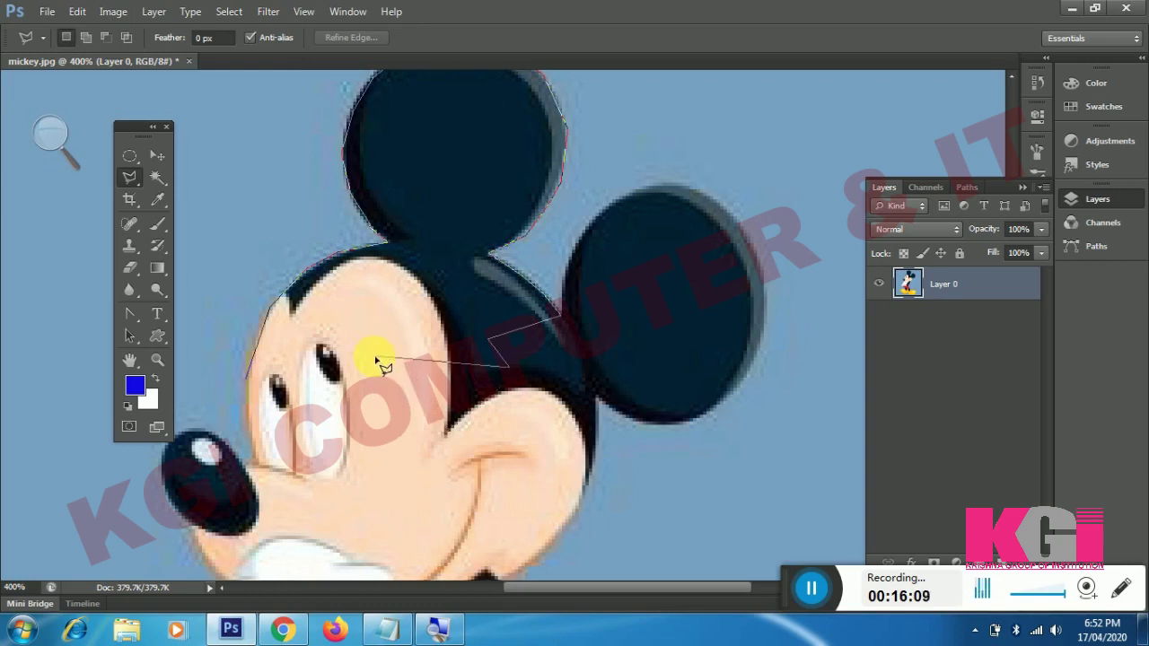
key("BackSpace")
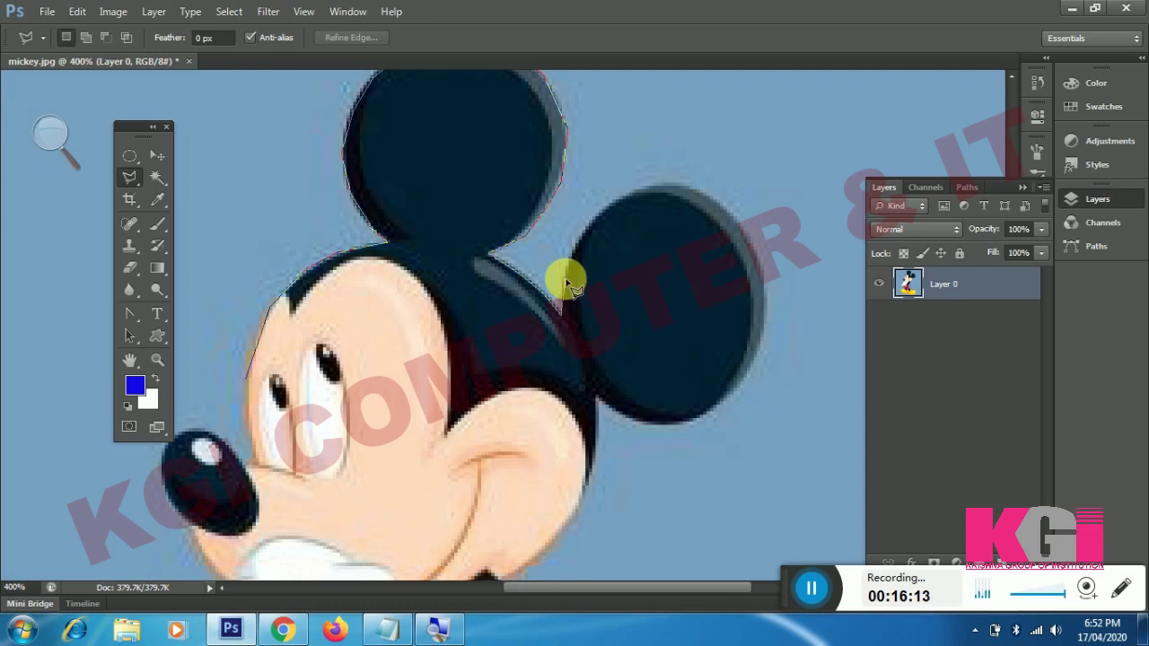
Trace the lasso outline around the right ear's edge and down the cheek
left_click(597, 220)
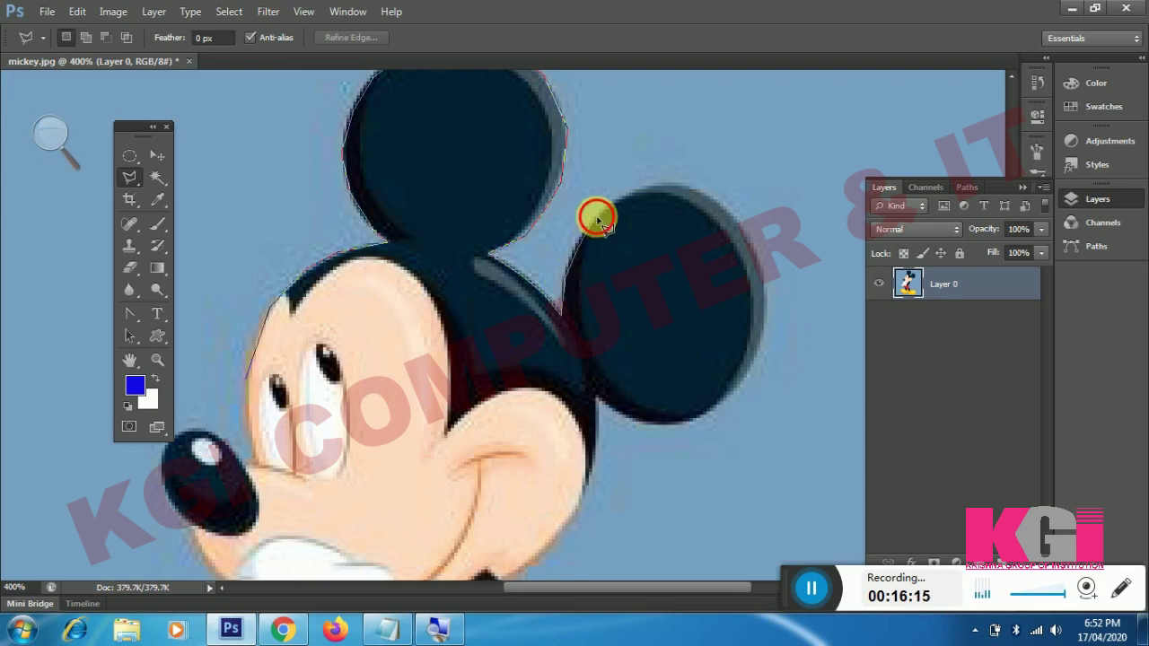
left_click(647, 185)
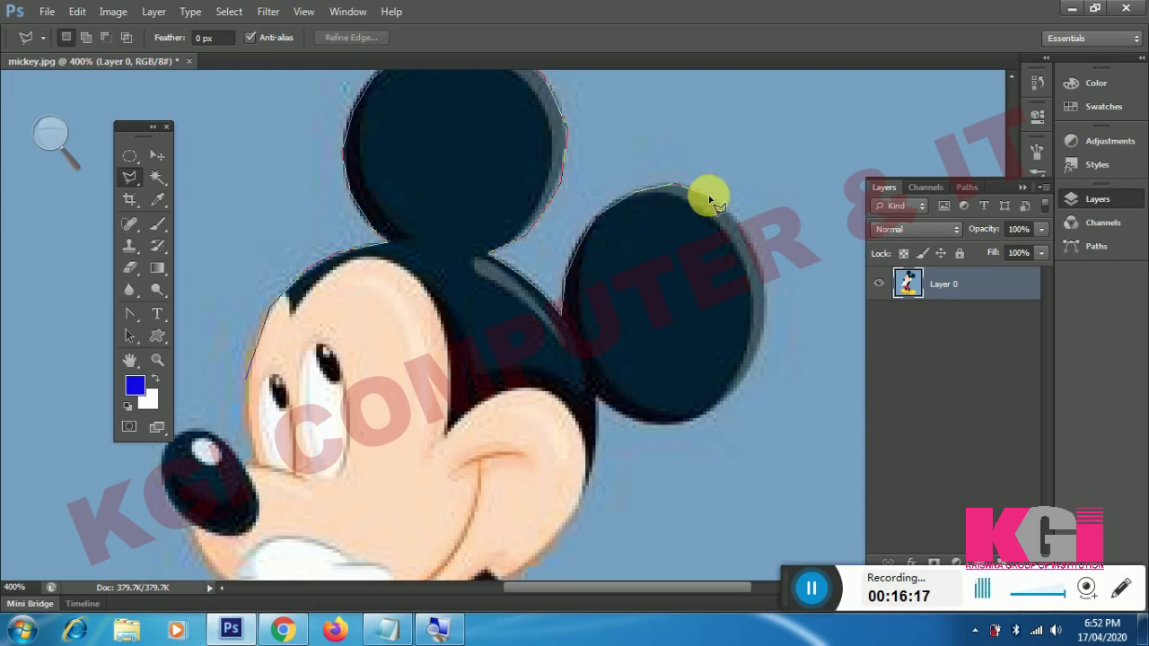
left_click(729, 218)
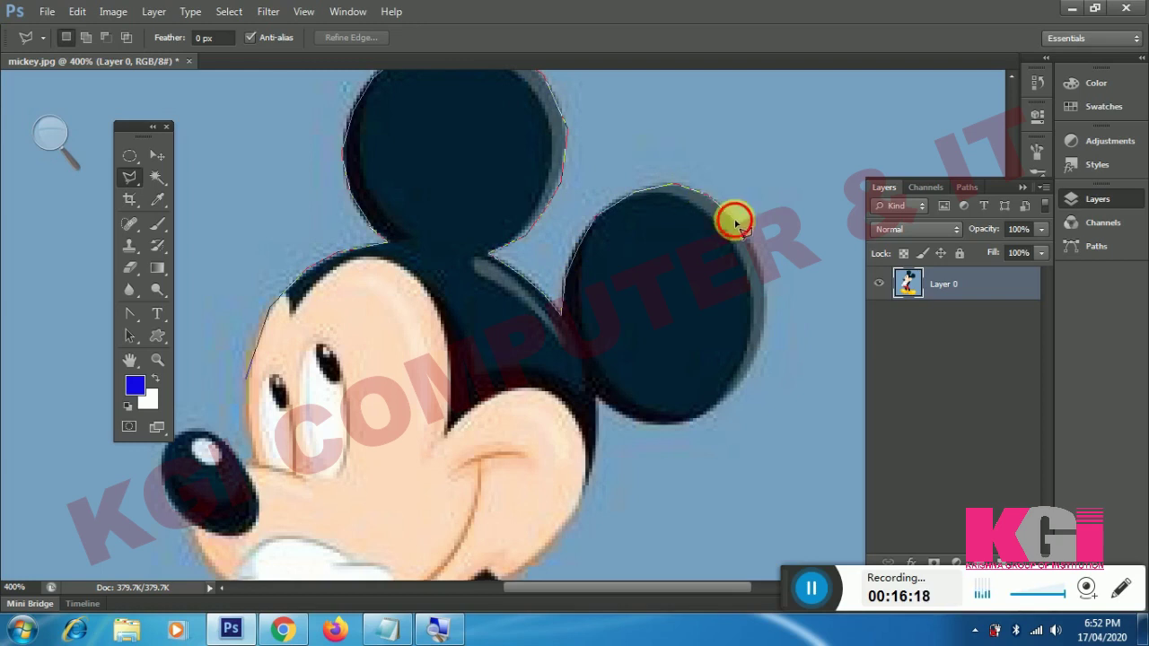
left_click(760, 275)
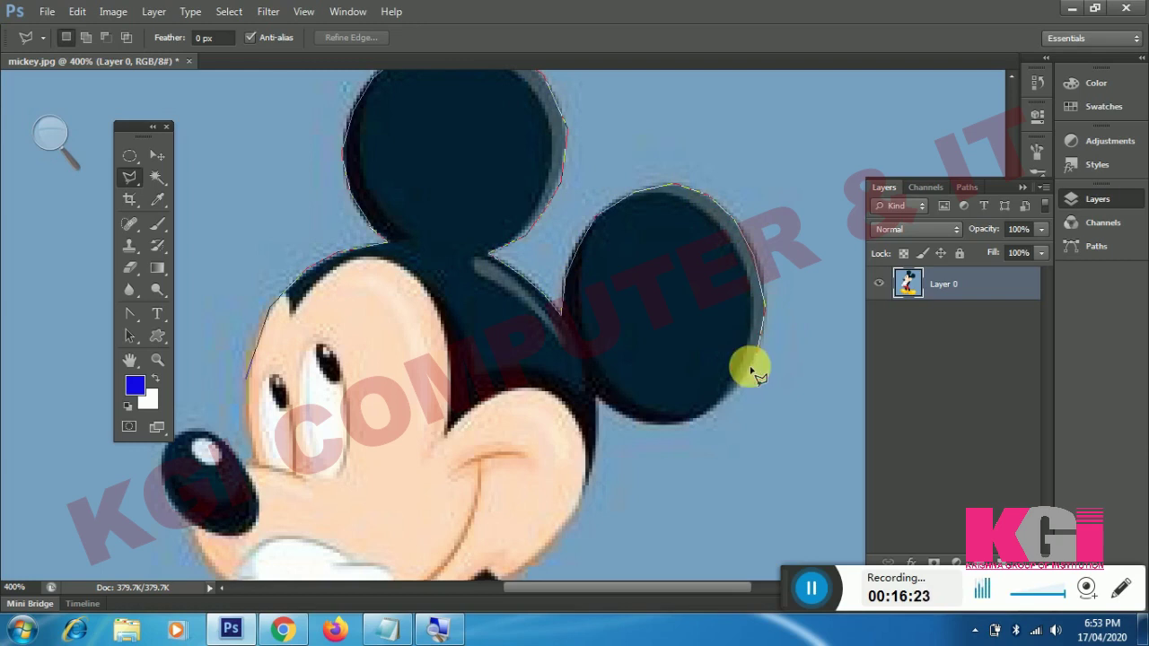
left_click(721, 400)
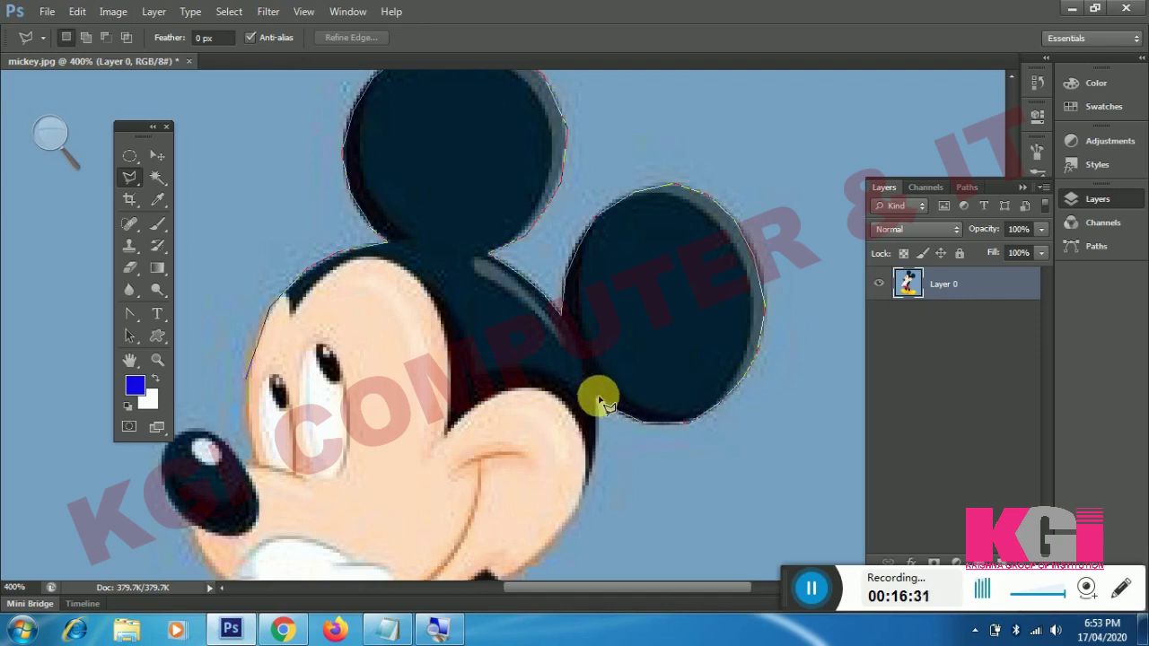
left_click(589, 469)
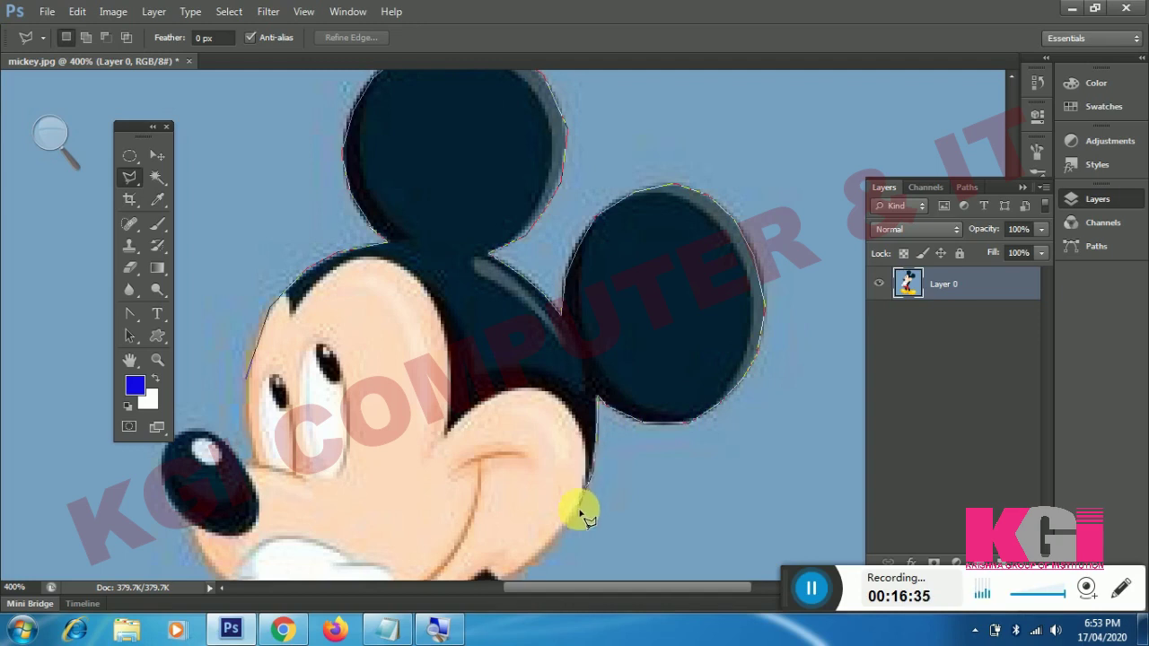
left_click(576, 515)
left_click(553, 550)
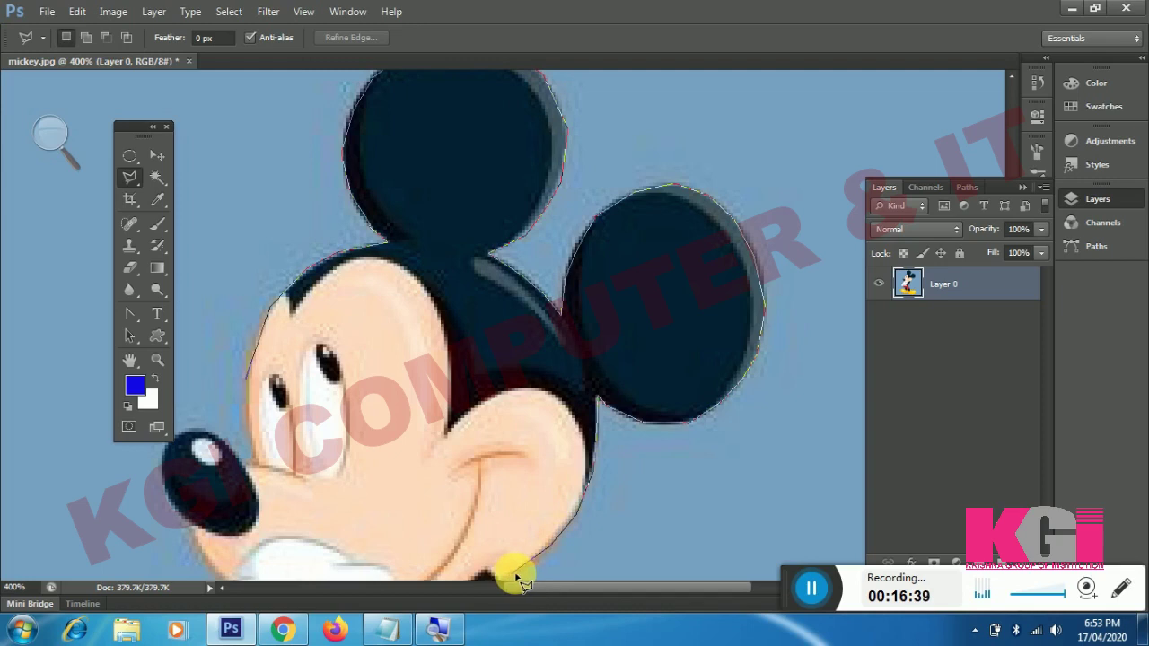
left_click_drag(514, 574, 585, 389)
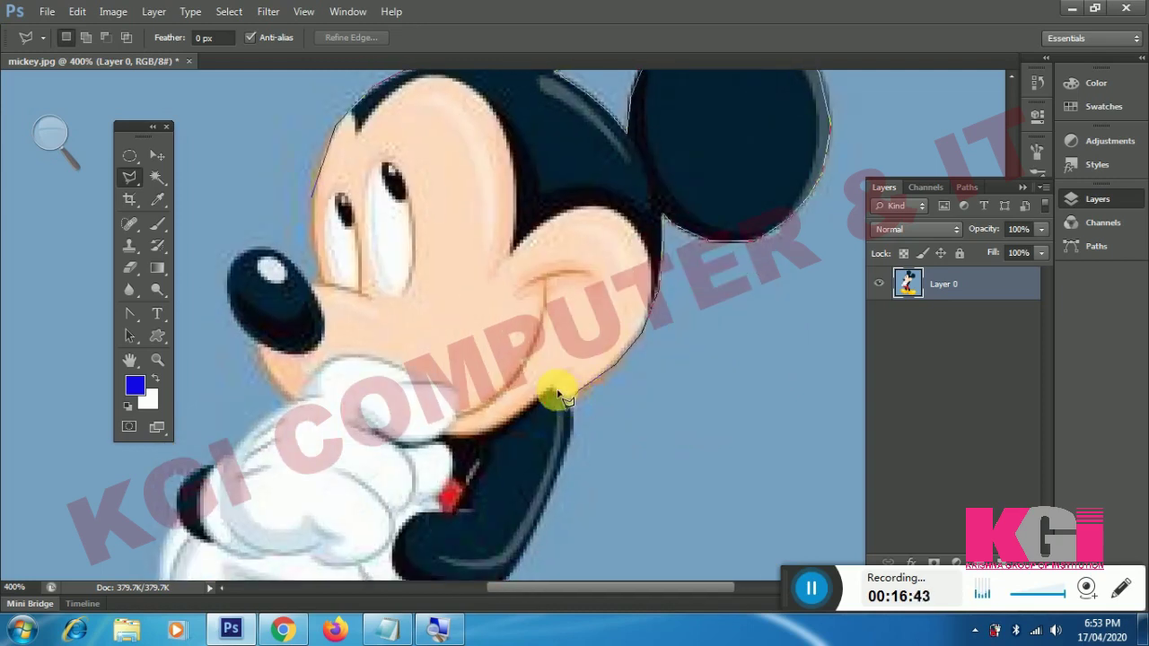
Add lasso points along the jaw, under the chin and around the nose, closing at the start point
left_click(555, 394)
left_click(539, 399)
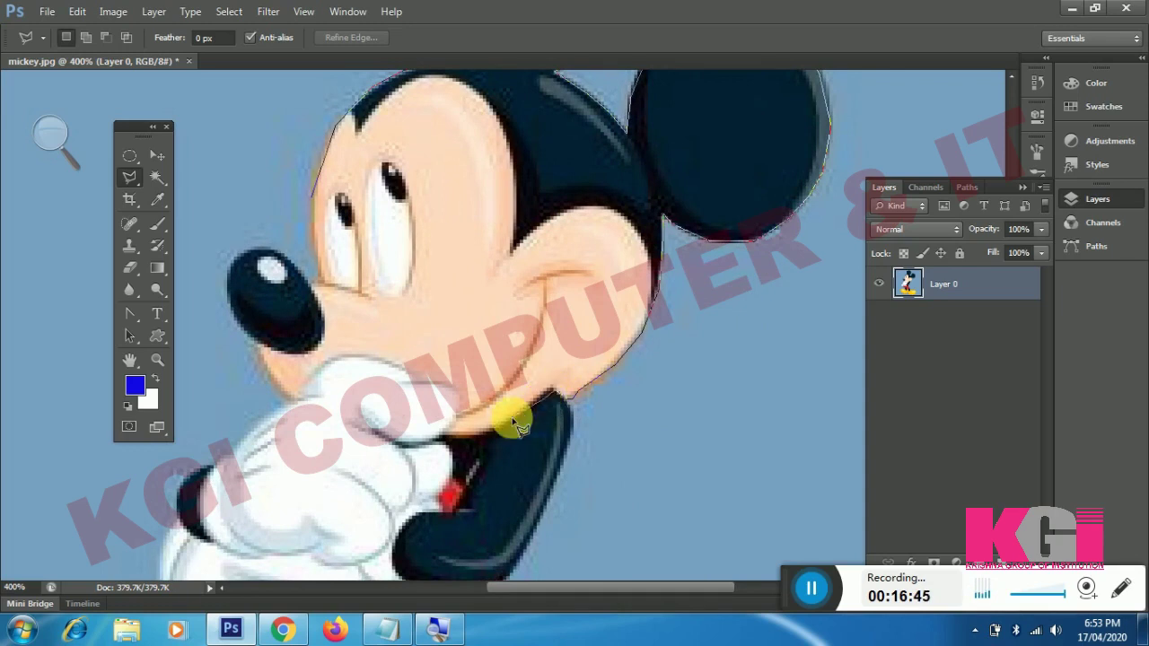
left_click(456, 430)
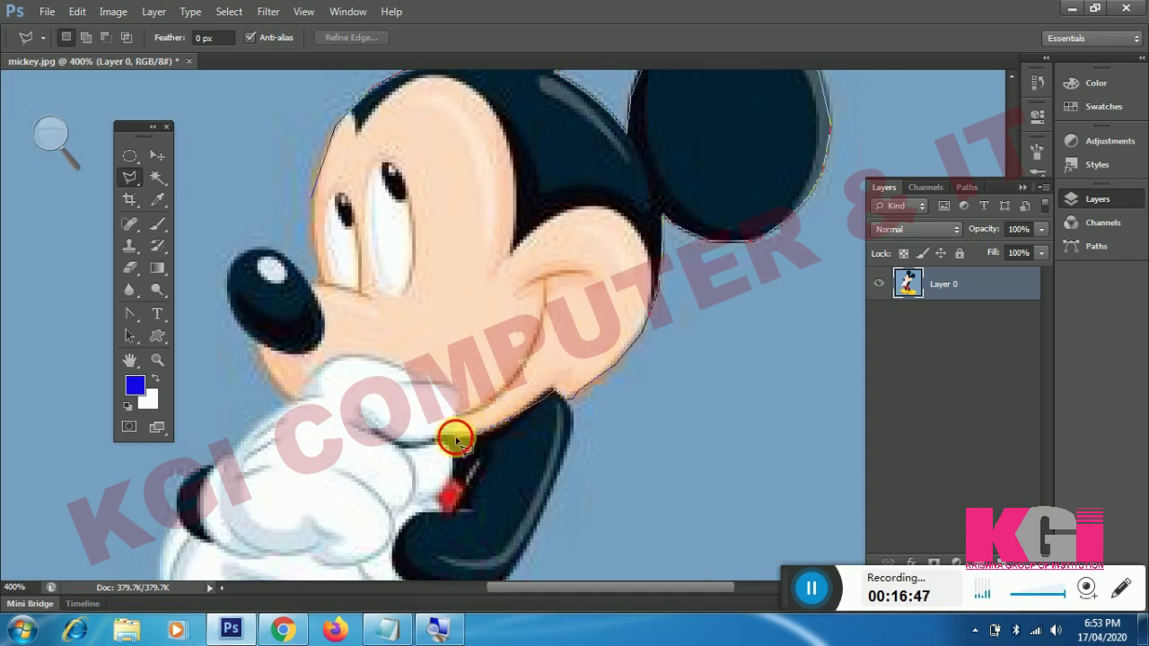
left_click(437, 441)
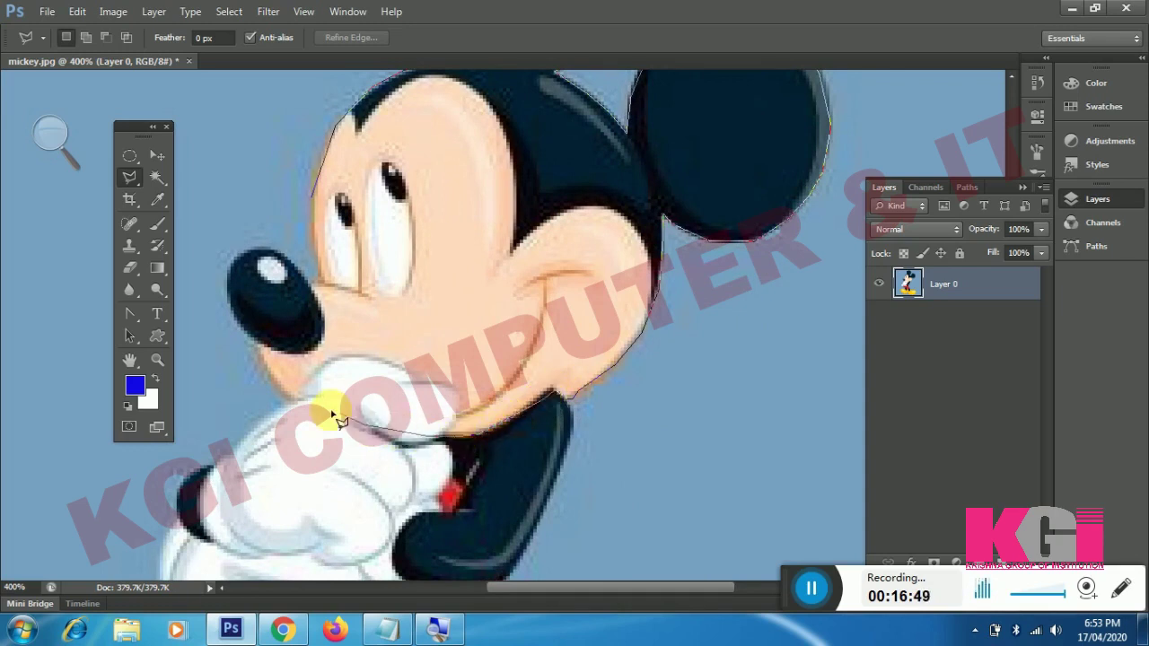
left_click(286, 395)
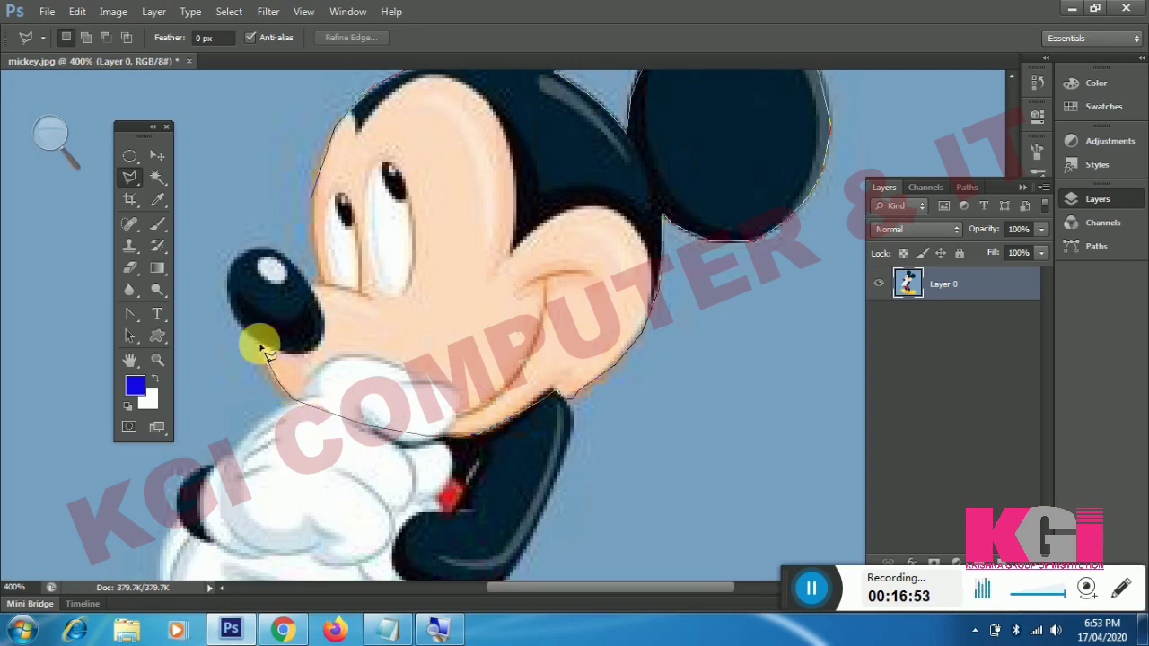
left_click(233, 302)
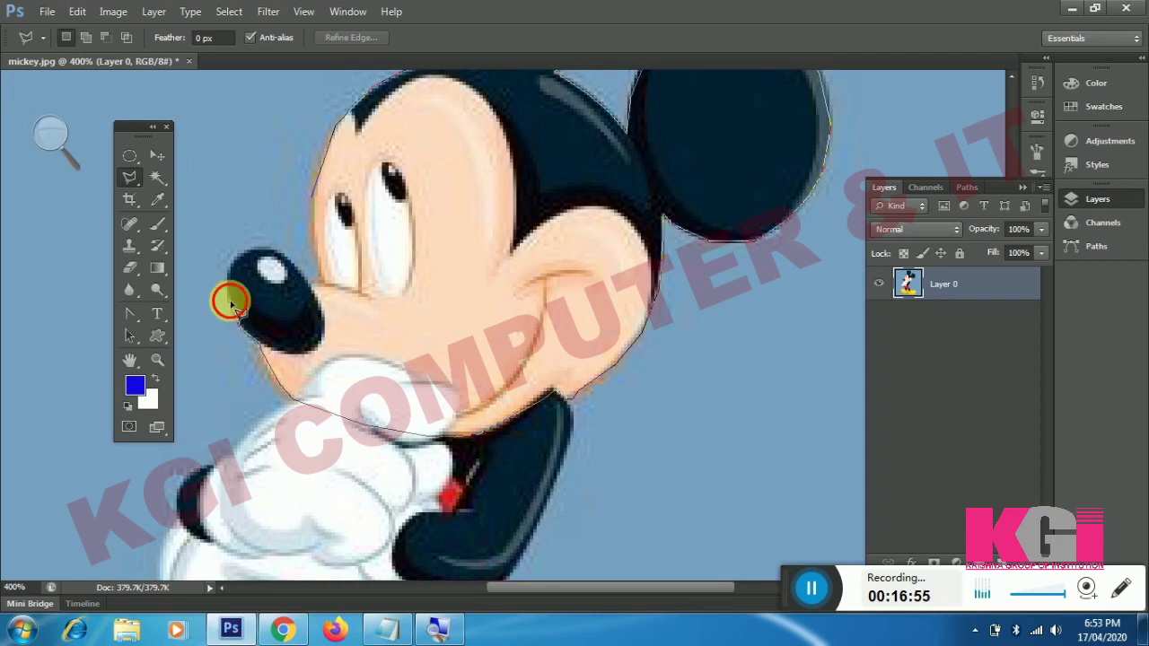
left_click(253, 250)
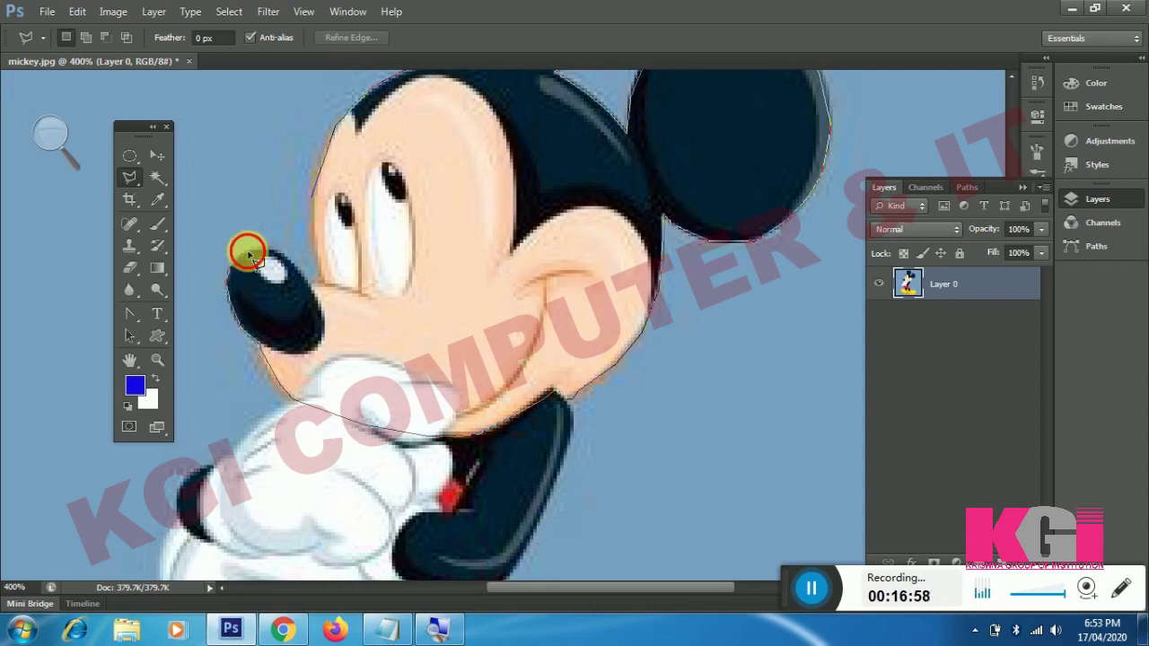
left_click(311, 262)
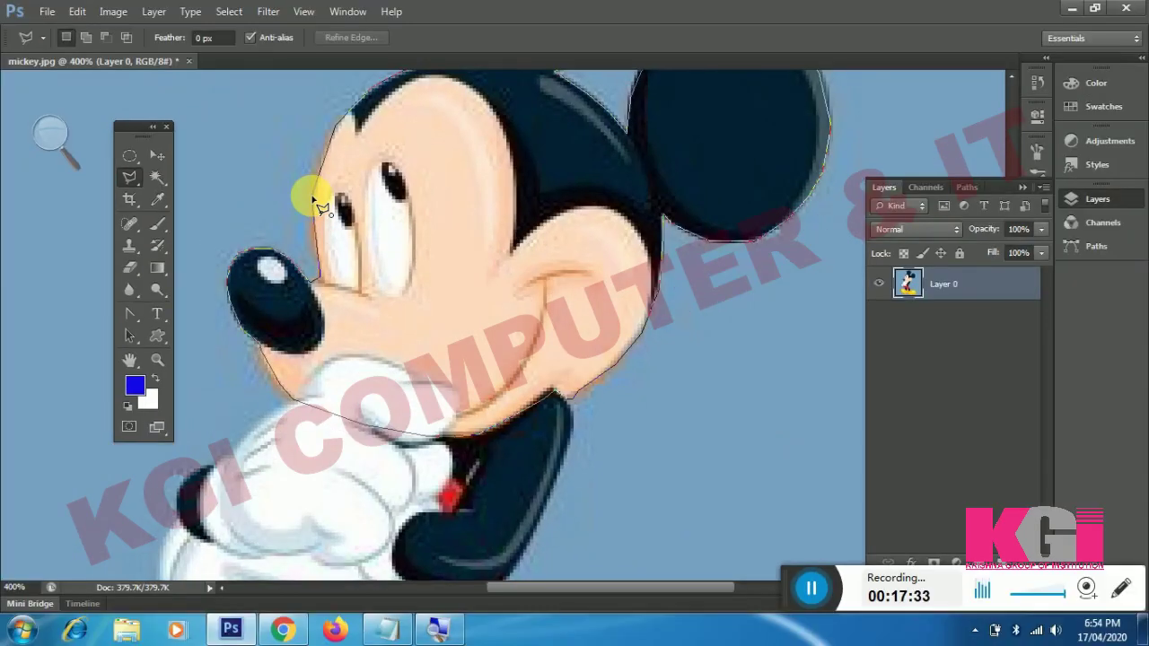
left_click(317, 202)
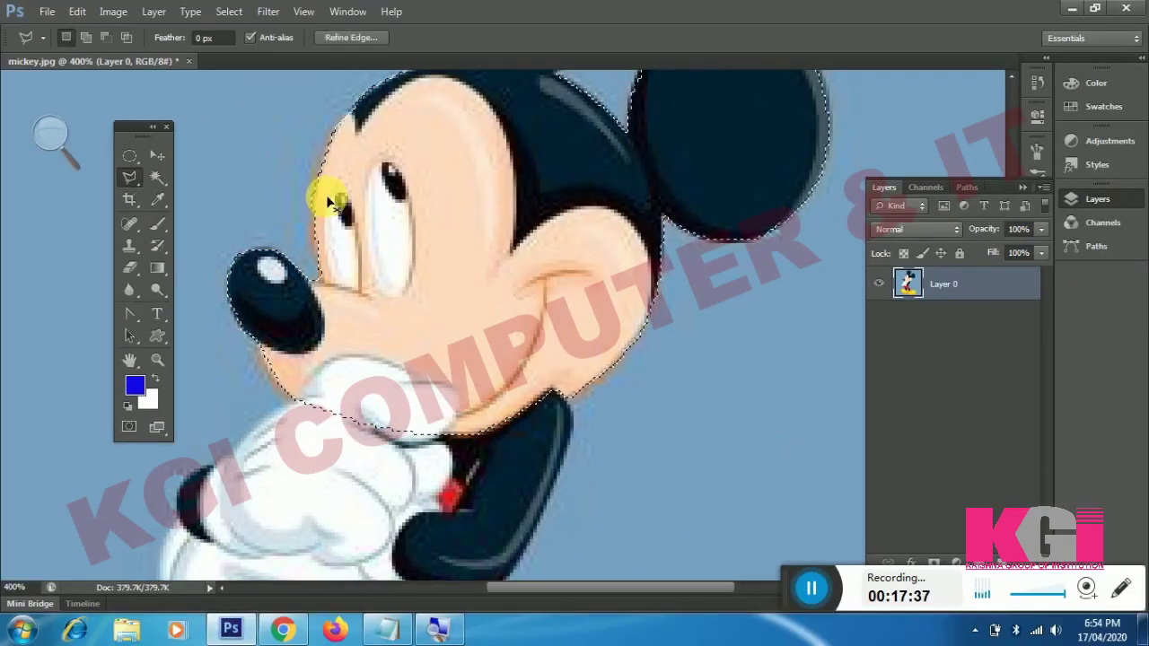
Copy the selected head to Layer 1 and move it down, checking it with Layer 0 hidden
key("ctrl+j")
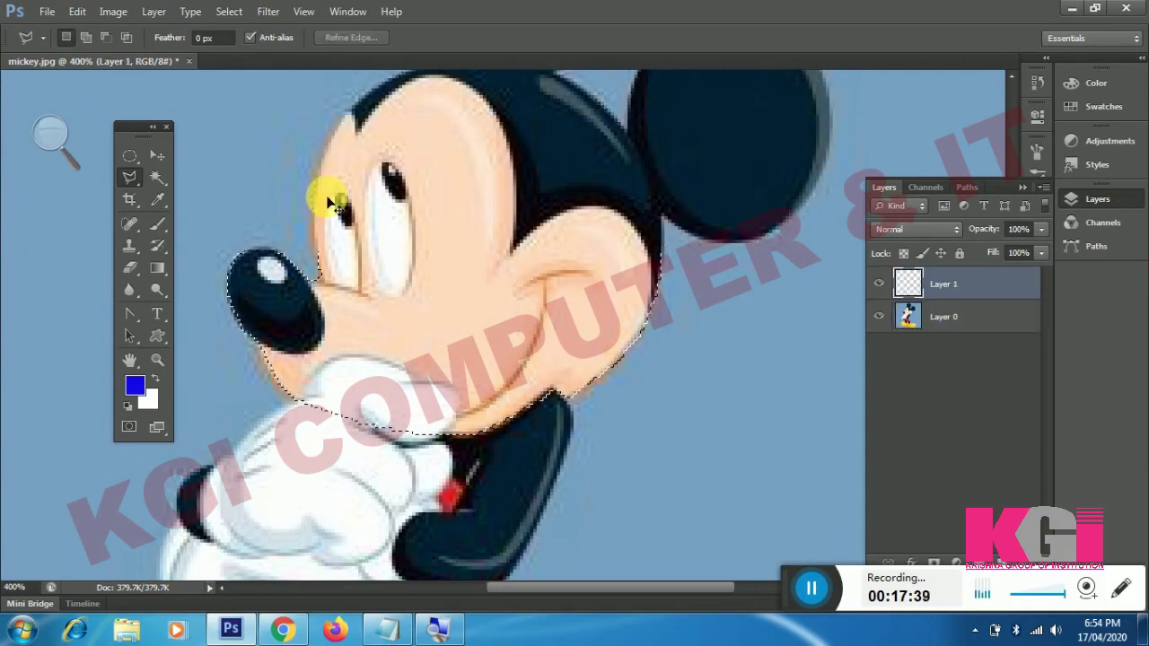
left_click(883, 320)
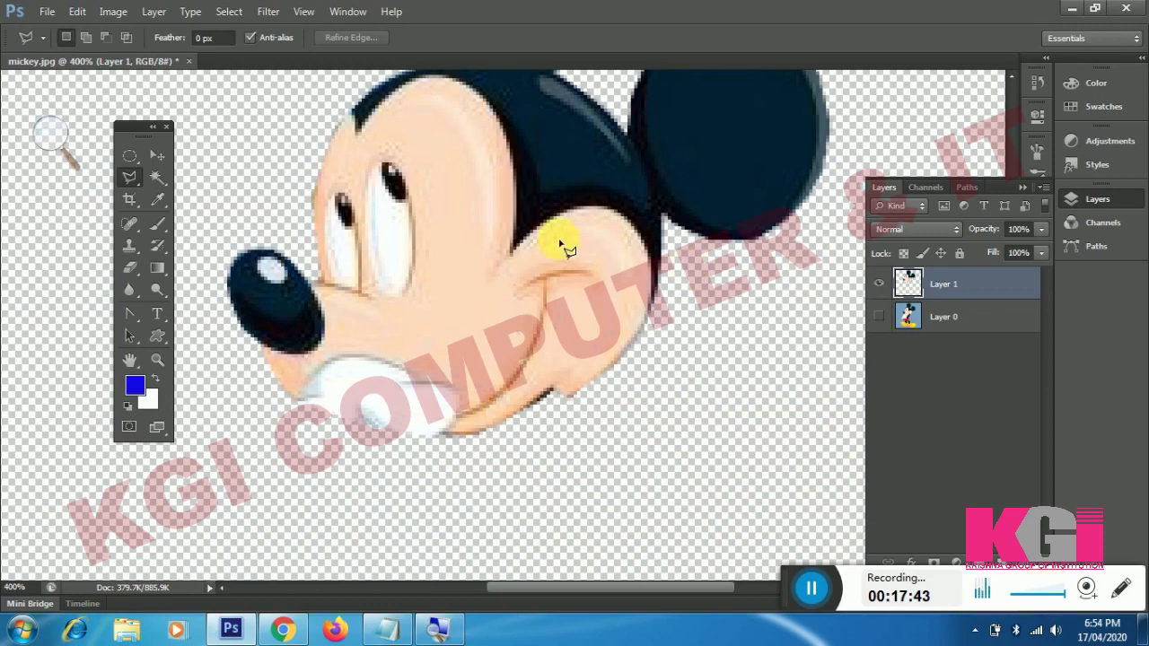
key("v")
left_click_drag(521, 260, 519, 359)
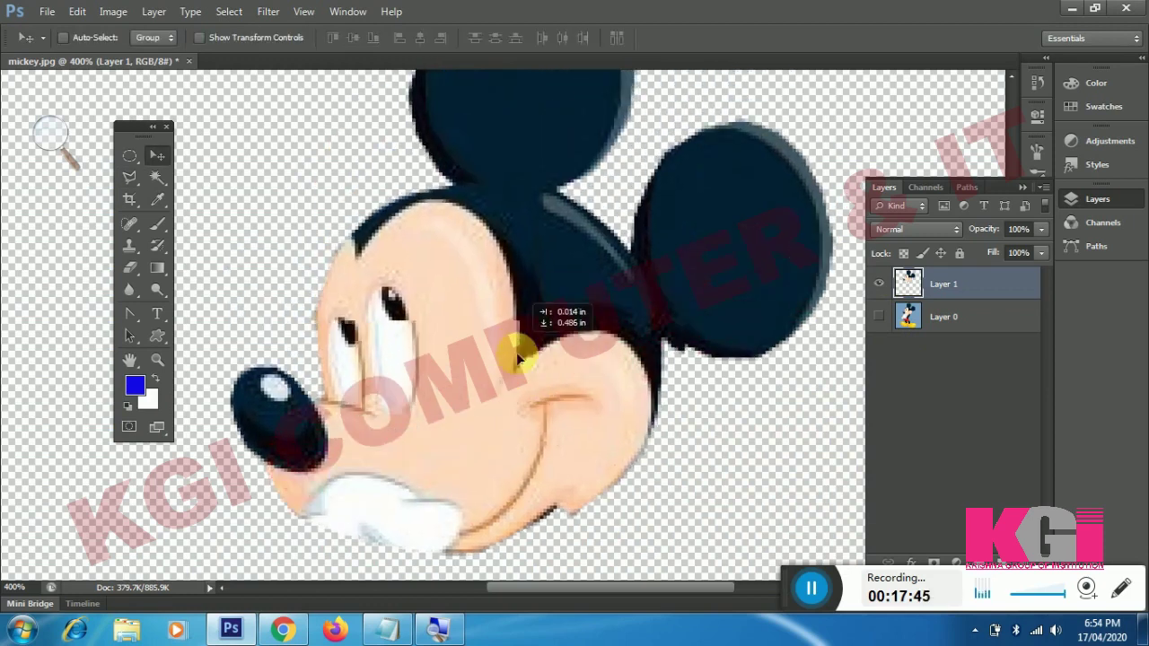
scroll(518, 359, "down", 1)
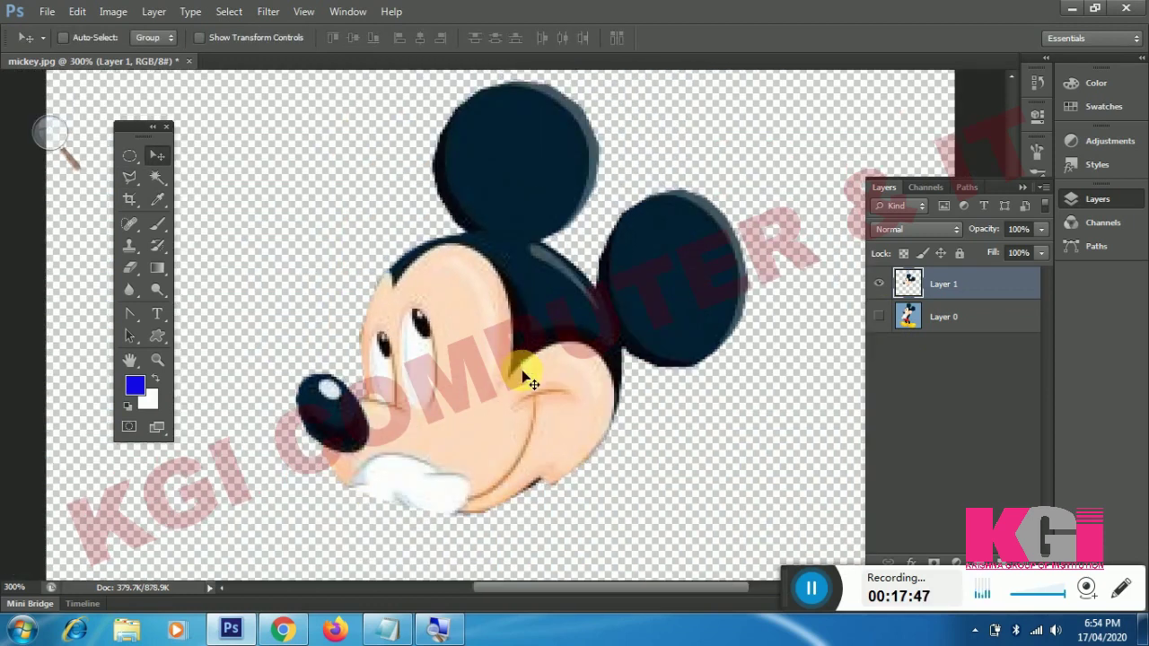
left_click_drag(505, 363, 497, 352)
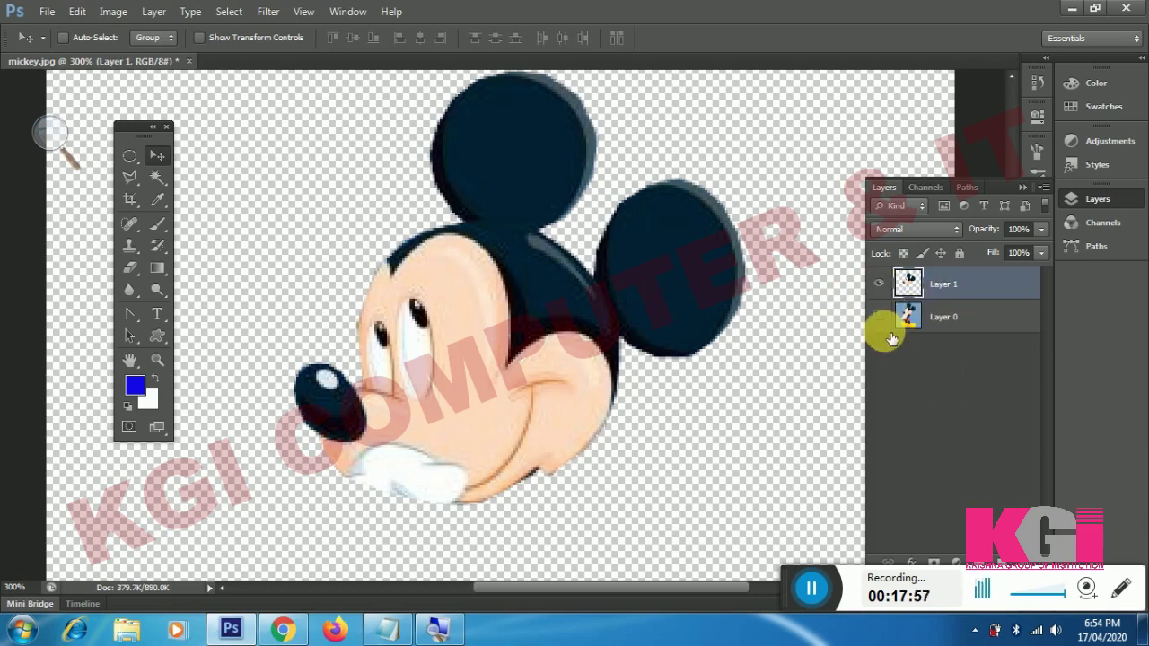
left_click(880, 316)
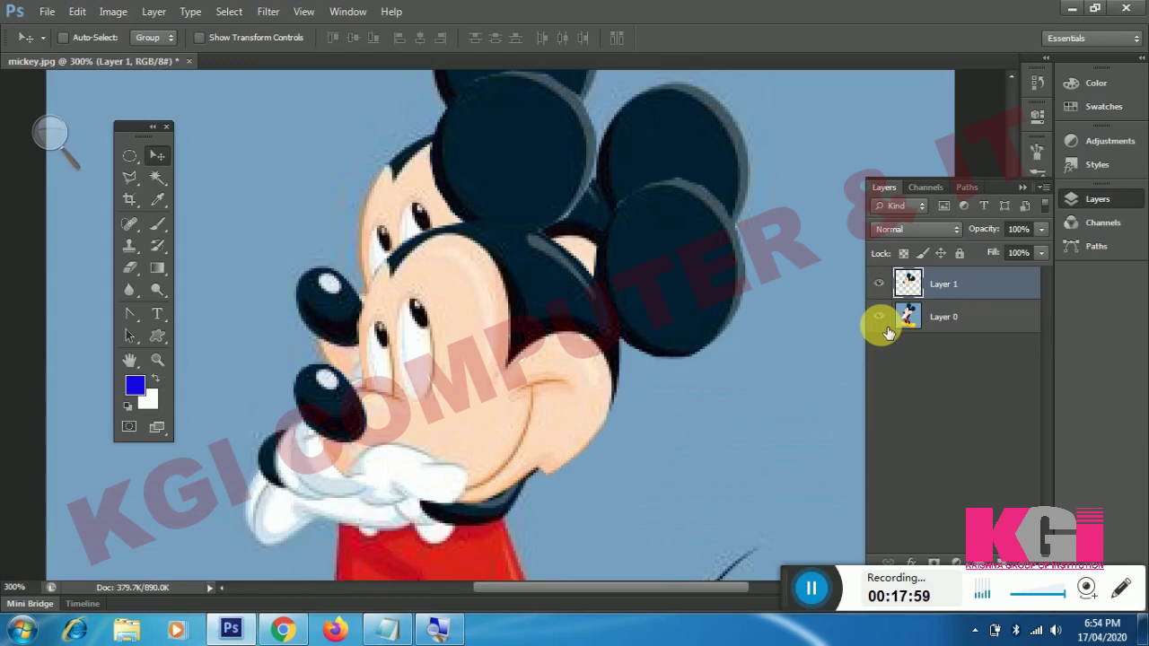
left_click(880, 319)
Scroll the PDF to the MAGNETIC TOOL section, highlight its description, then return to Photoshop
key("alt+Tab")
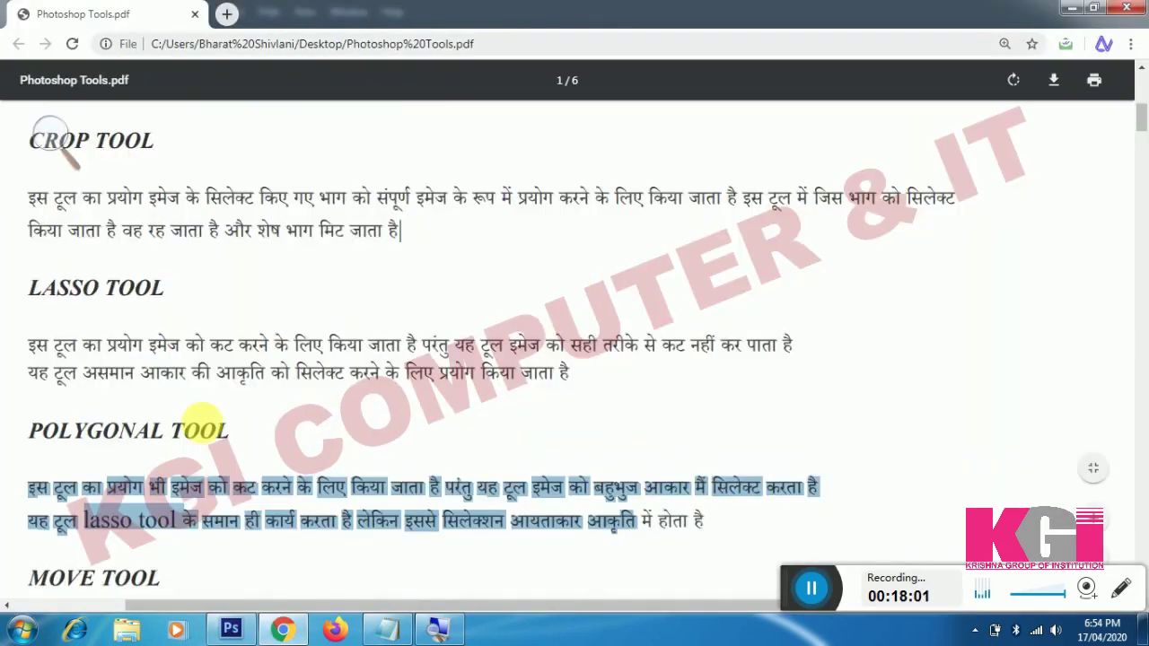
scroll(133, 510, "down", 2)
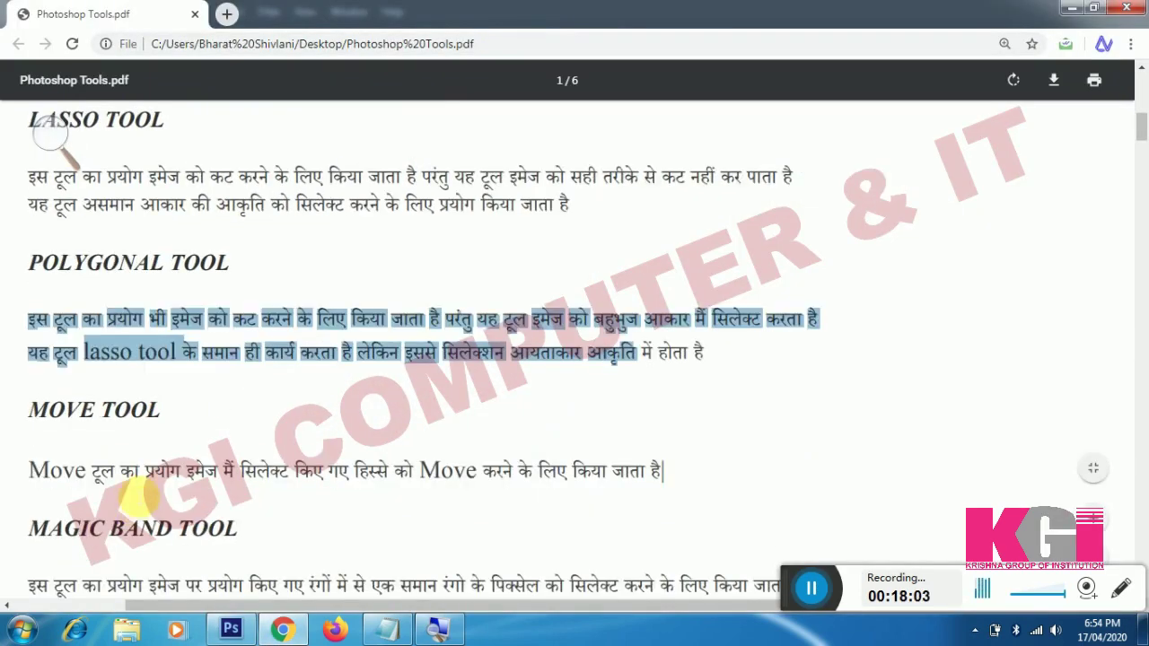
scroll(135, 497, "down", 3)
scroll(139, 494, "down", 3)
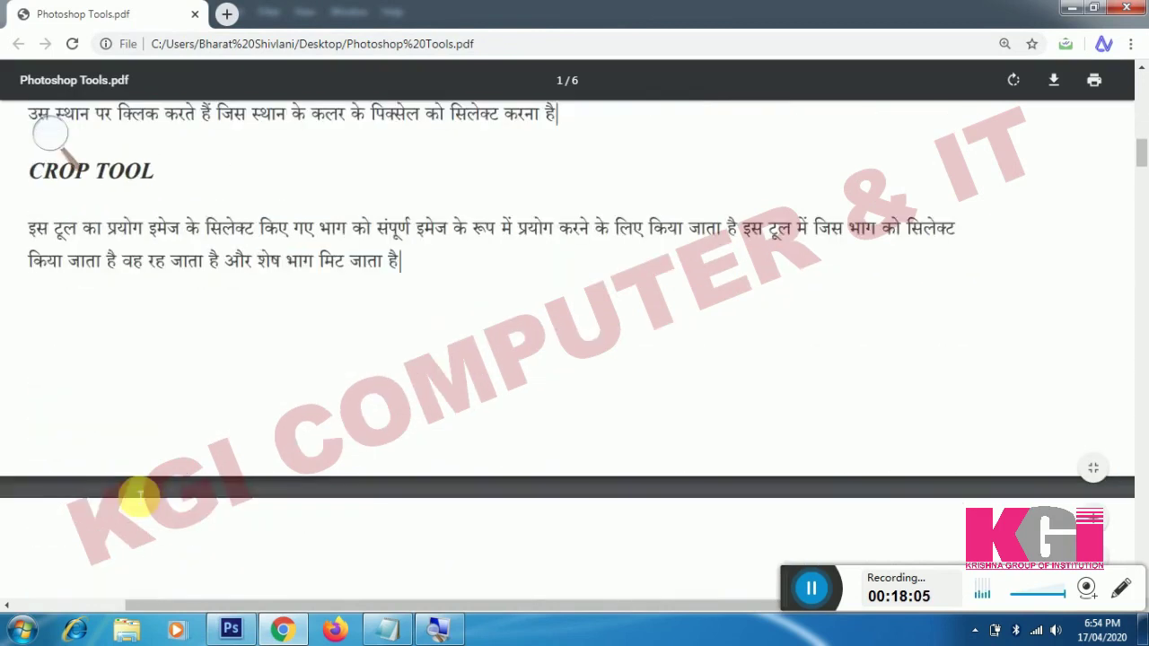
scroll(139, 494, "down", 1)
scroll(139, 494, "down", 4)
scroll(134, 492, "down", 3)
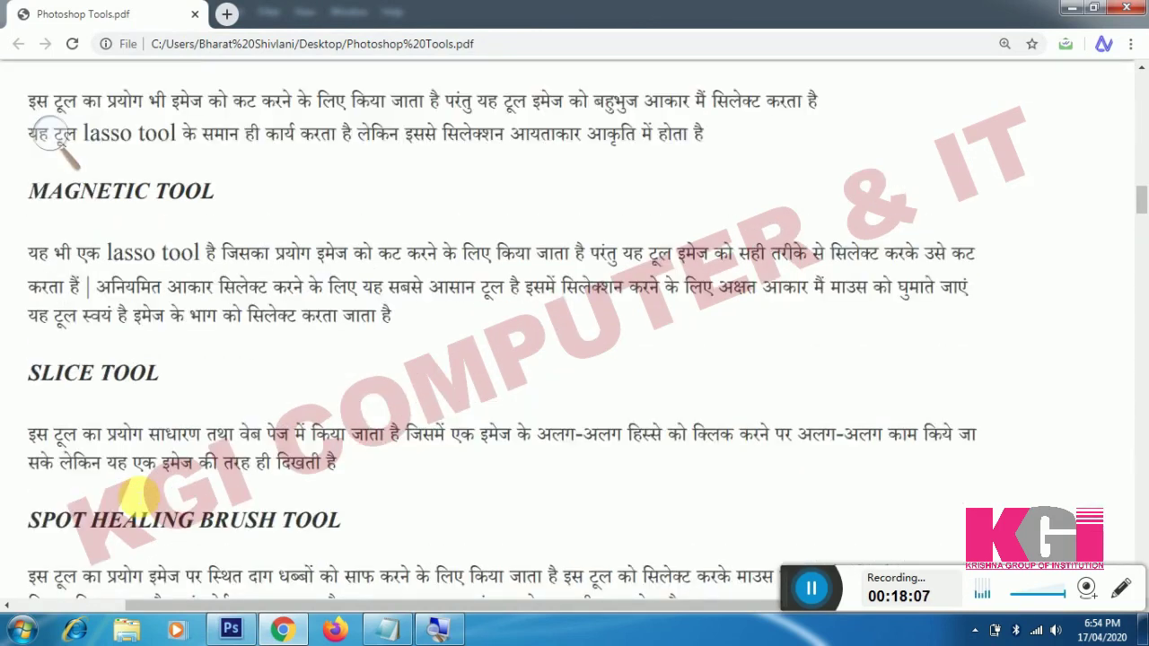
scroll(134, 494, "down", 2)
scroll(117, 295, "up", 2)
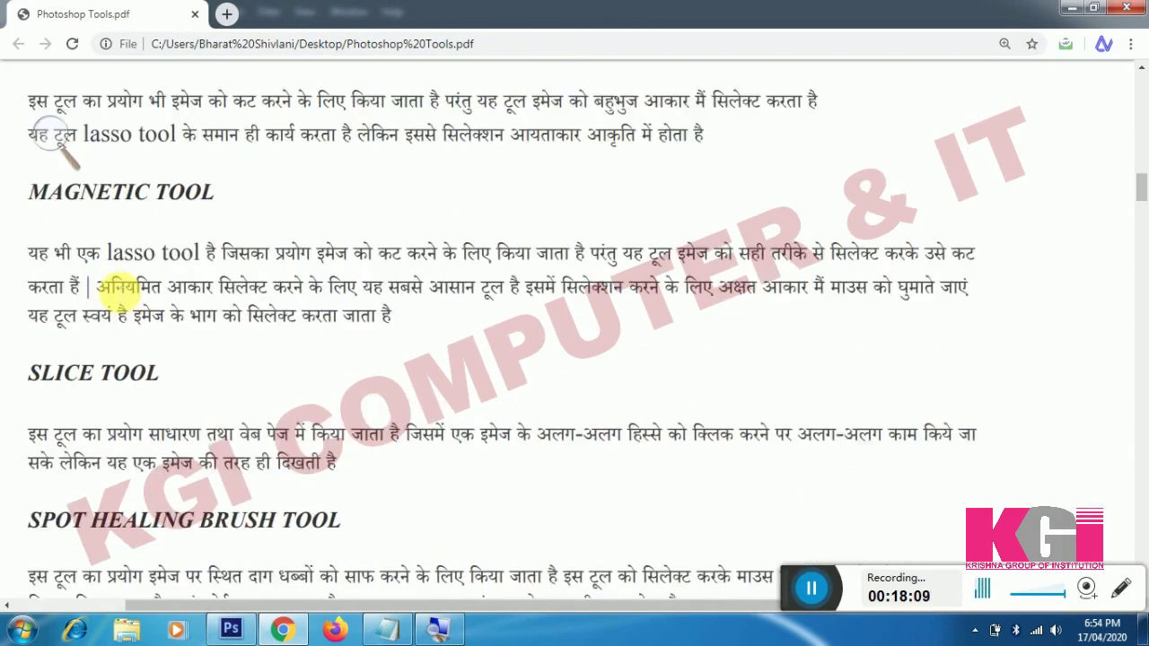
scroll(54, 323, "up", 1)
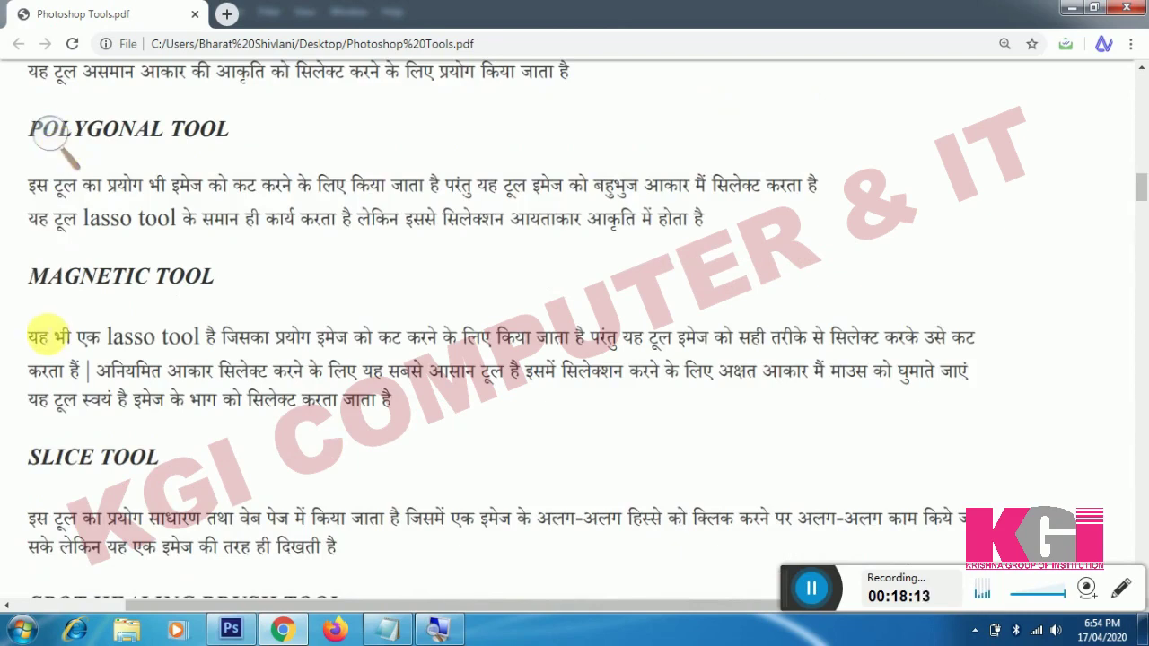
mouse_move(36, 337)
left_mouse_down()
mouse_move(256, 319)
mouse_move(539, 345)
left_mouse_up()
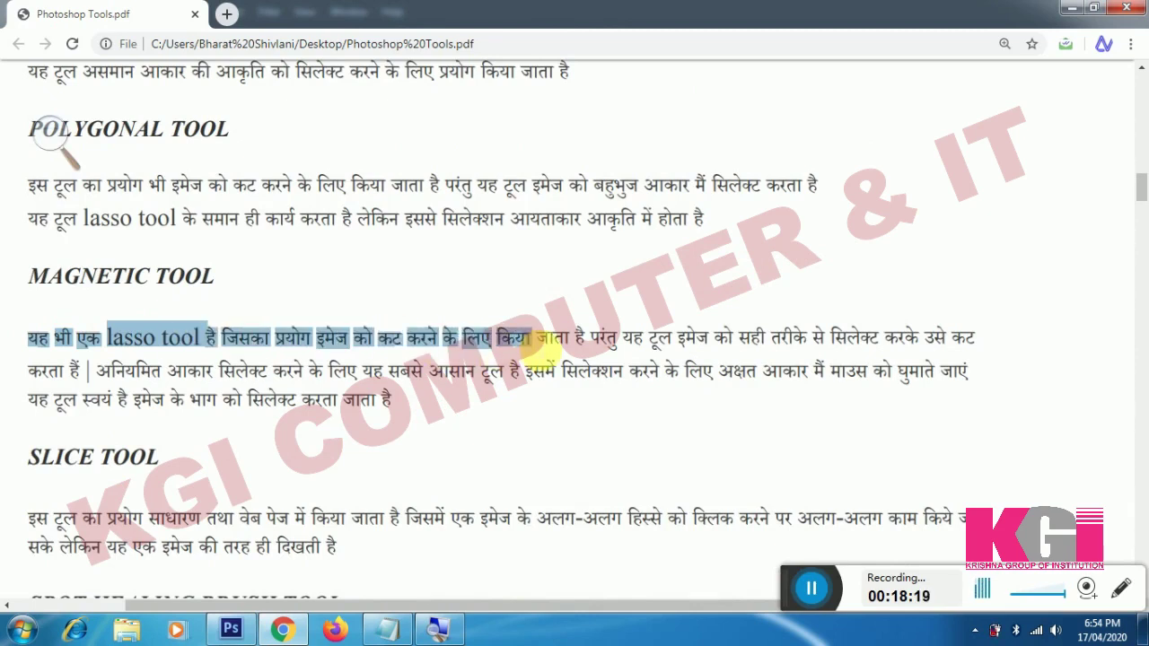
mouse_move(539, 349)
left_mouse_down()
mouse_move(746, 333)
mouse_move(734, 299)
mouse_move(912, 328)
left_mouse_up()
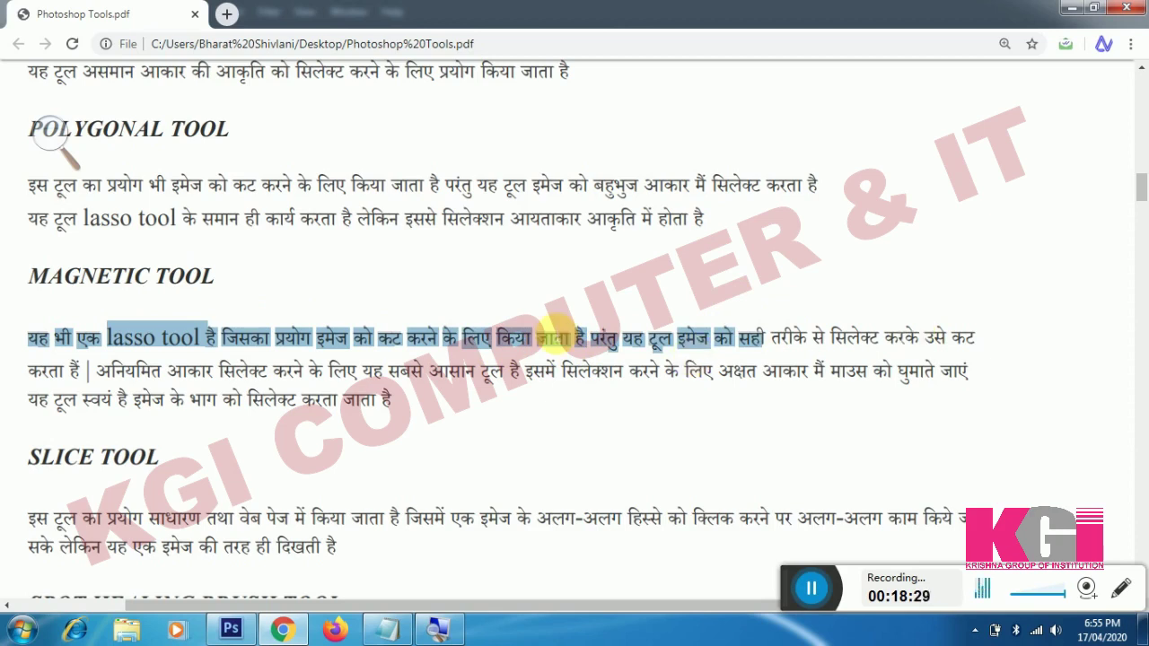
mouse_move(97, 371)
left_mouse_down()
mouse_move(808, 371)
mouse_move(903, 334)
mouse_move(893, 336)
mouse_move(938, 377)
mouse_move(726, 436)
mouse_move(488, 470)
mouse_move(432, 405)
mouse_move(410, 400)
mouse_move(388, 415)
left_mouse_up()
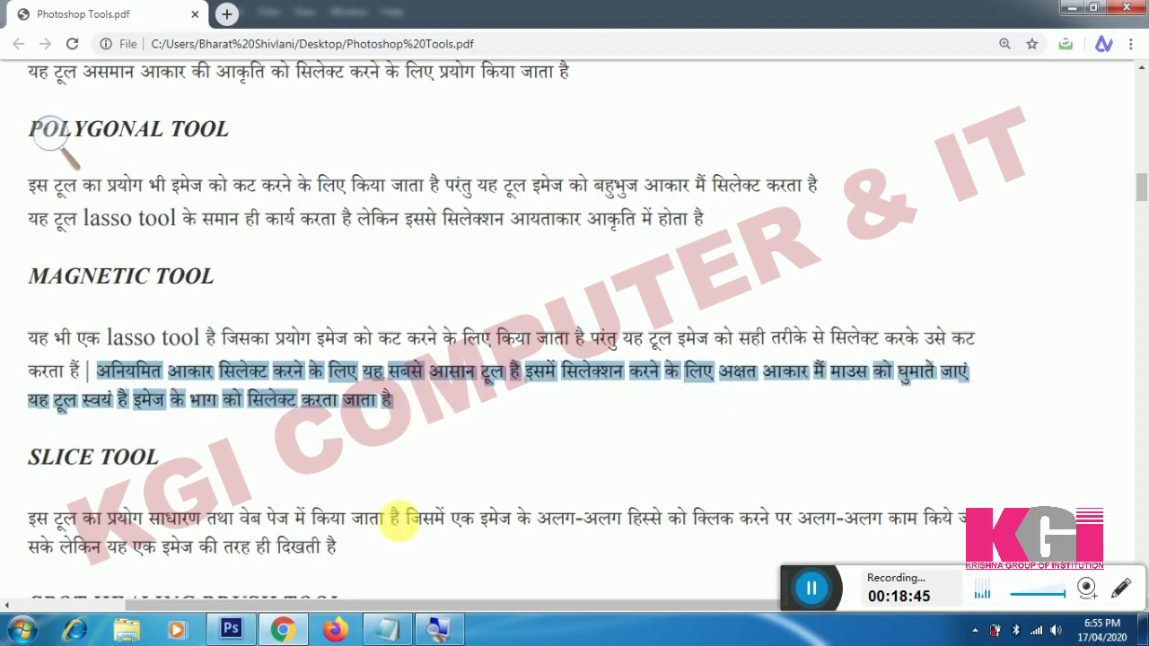
left_click(231, 631)
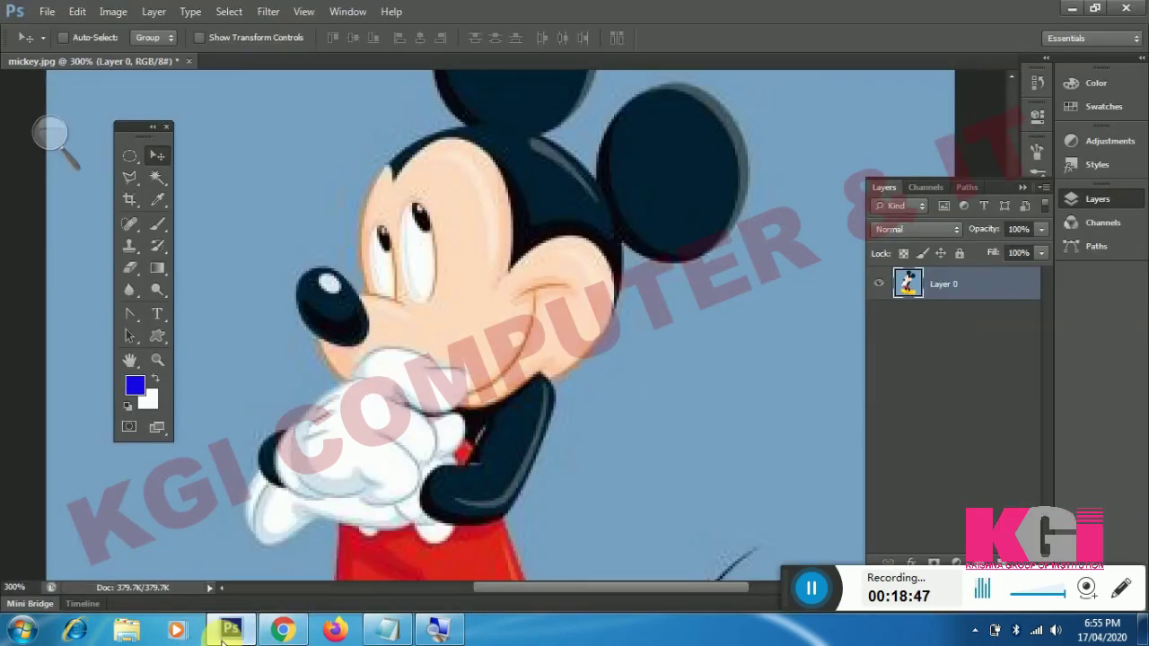
Switch to the Magnetic Lasso Tool (Width 10 px, Contrast 10%, Frequency 57)
left_click(131, 178)
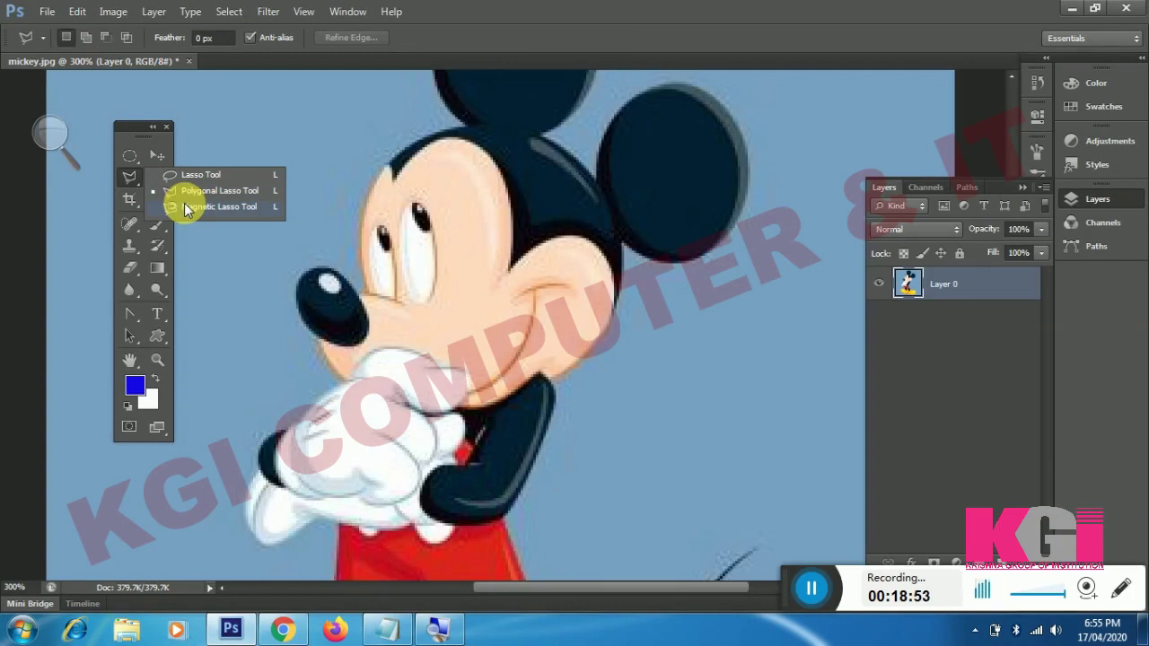
left_click(184, 207)
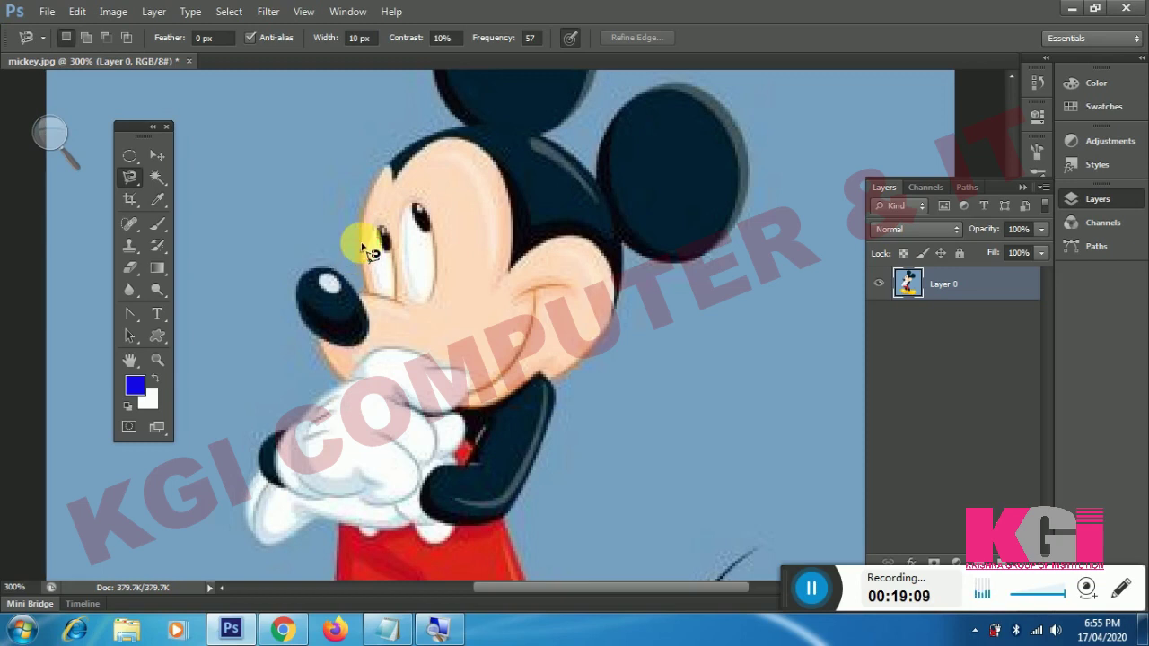
Trace a magnetic lasso outline from Mickey's cheek around both ears, removing stray anchors
left_click(362, 251)
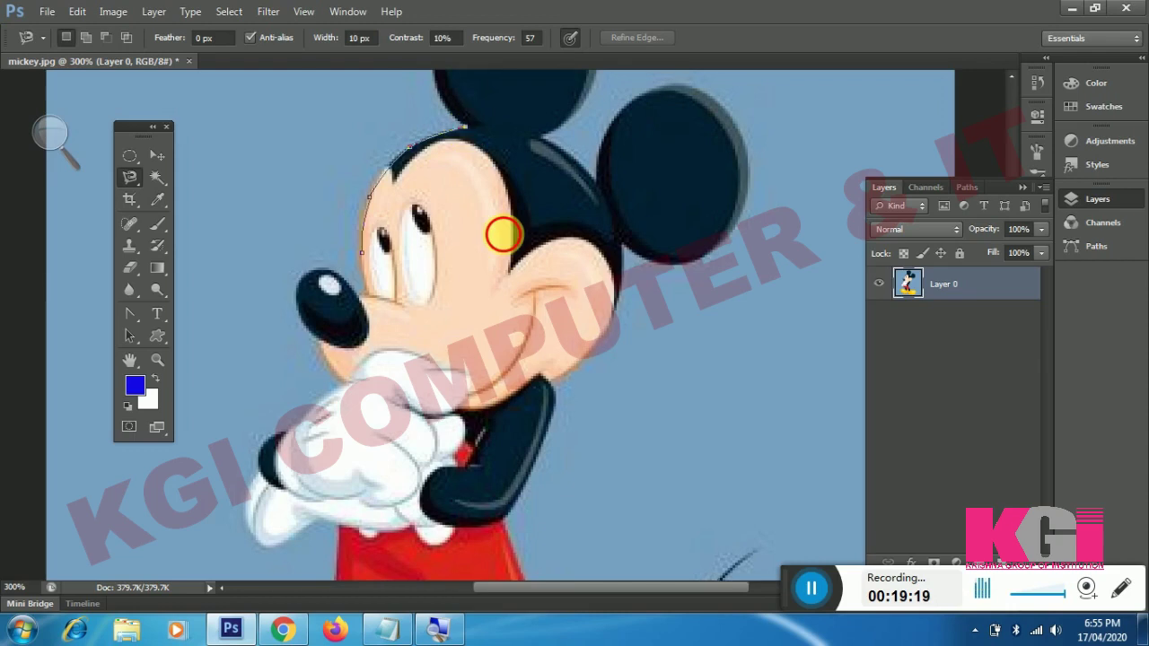
left_click_drag(467, 125, 560, 487)
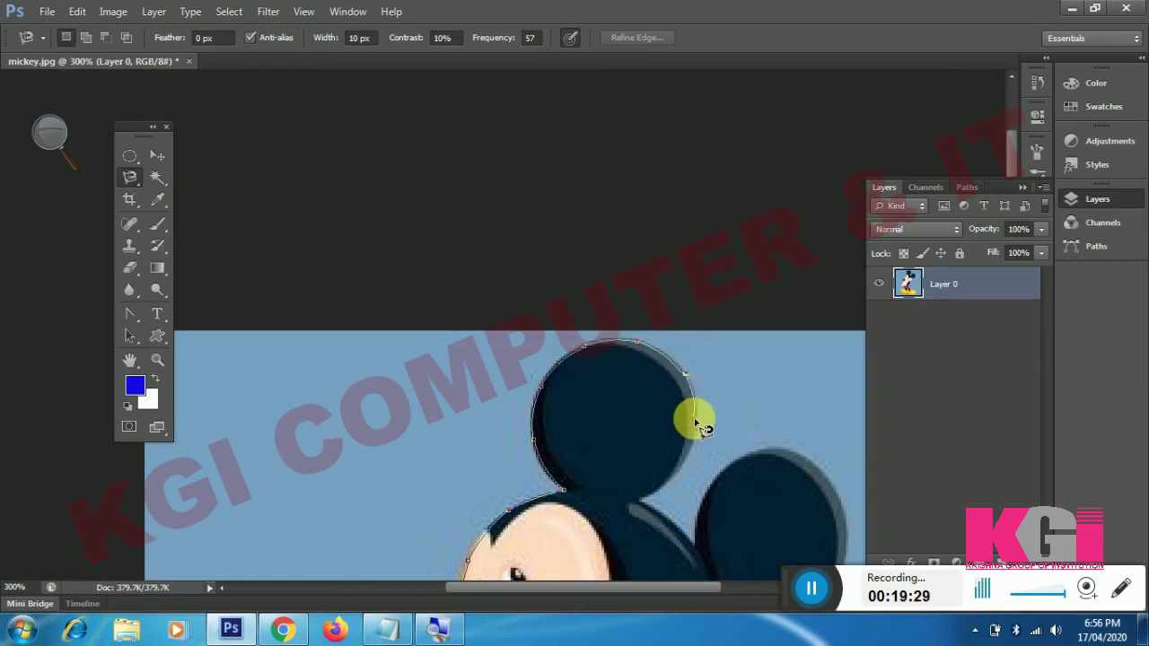
left_click(641, 499)
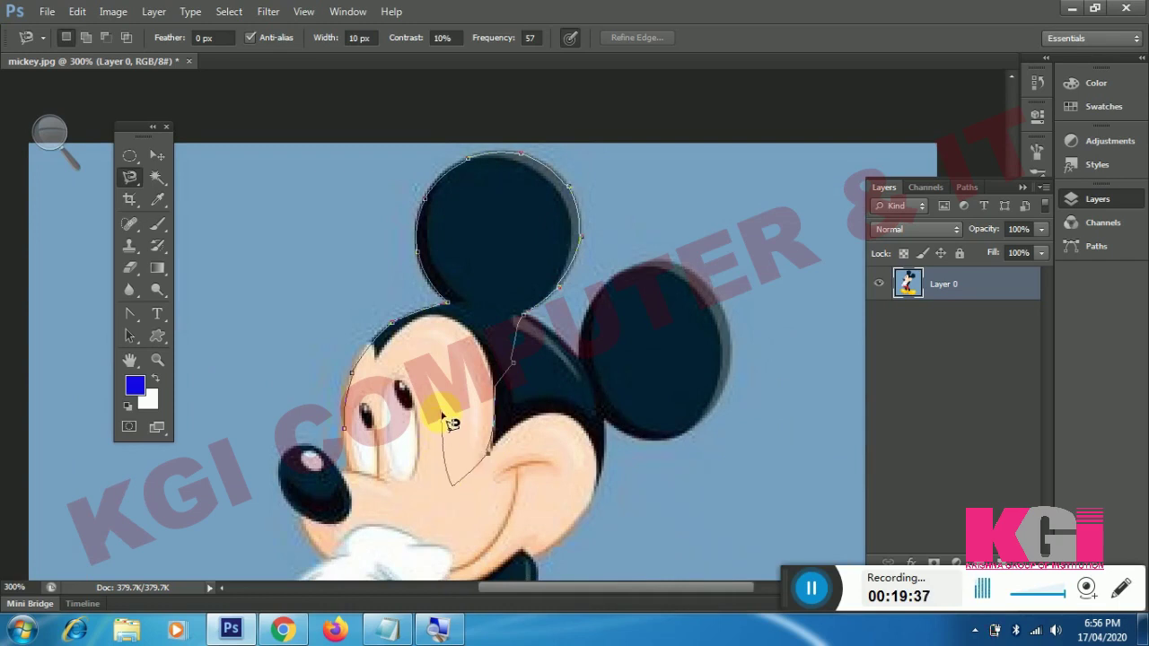
key("BackSpace")
key("BackSpace")
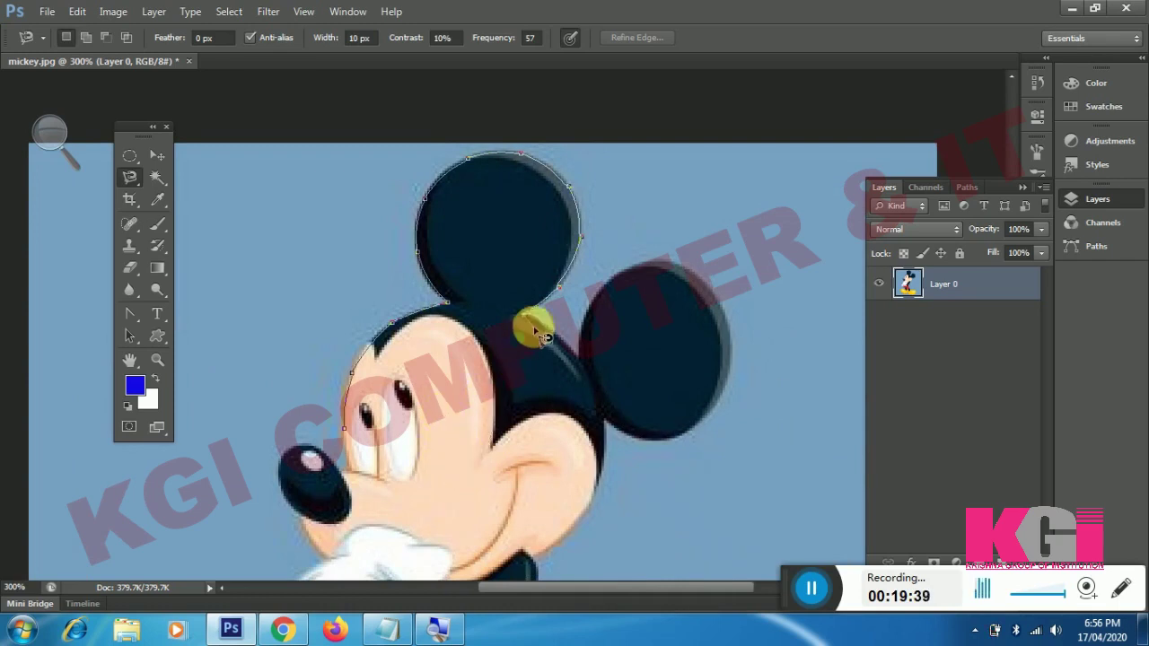
left_click(580, 358)
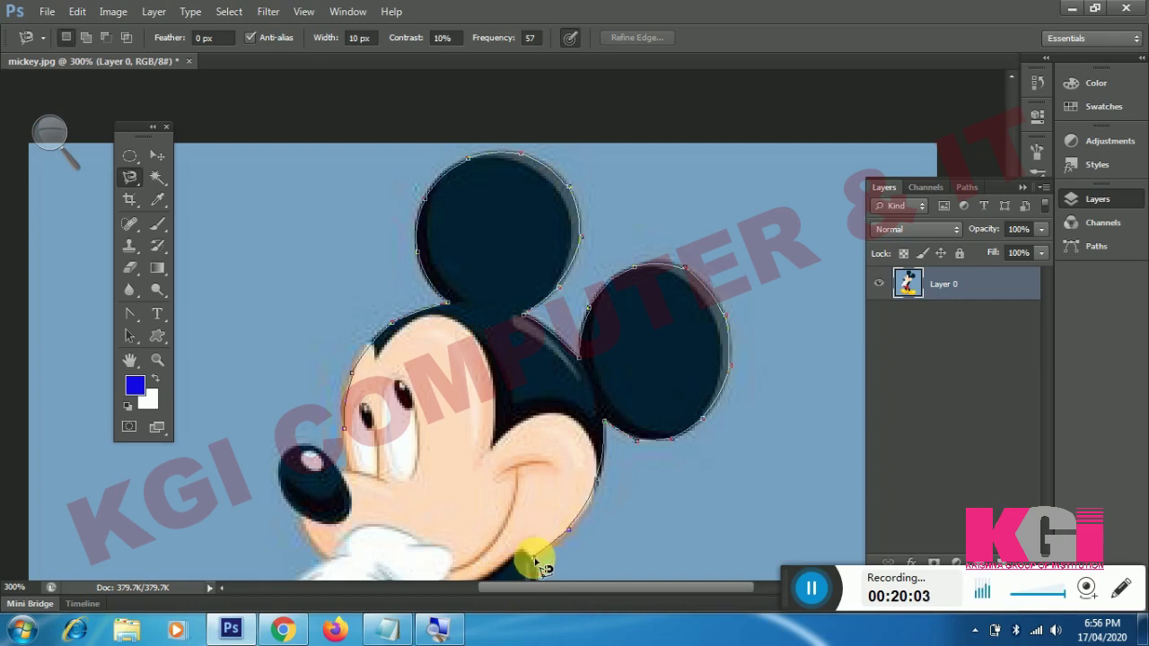
Extend the lasso outline along the collar and nose, then close it at the cheek start
left_click_drag(538, 565, 564, 371)
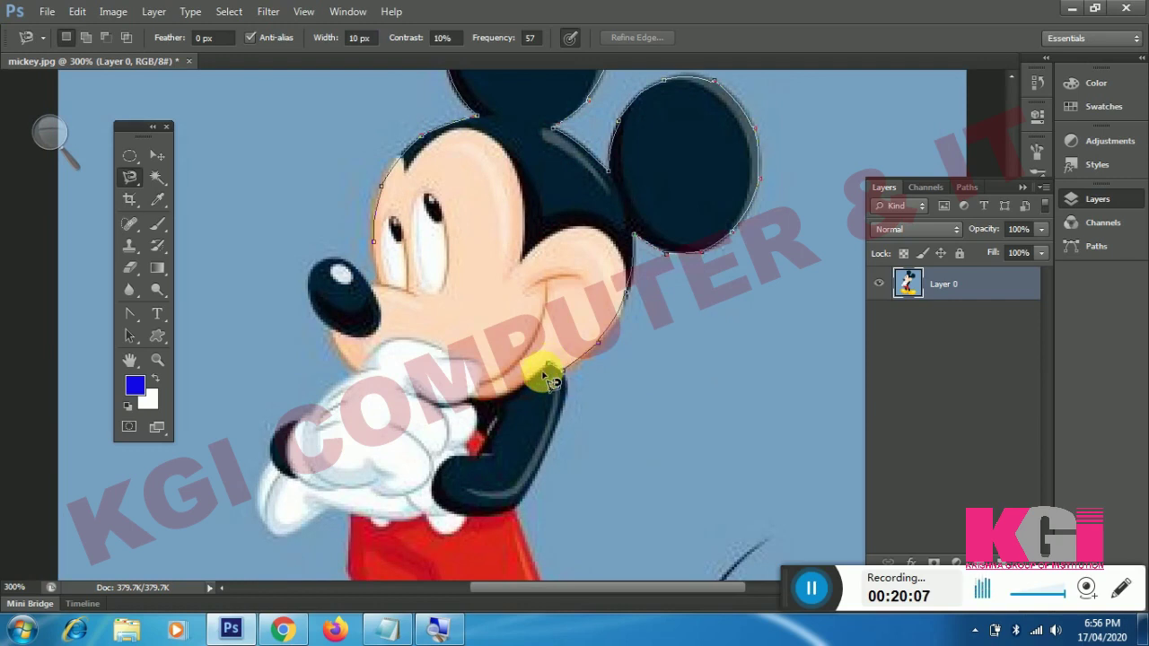
left_click(471, 400)
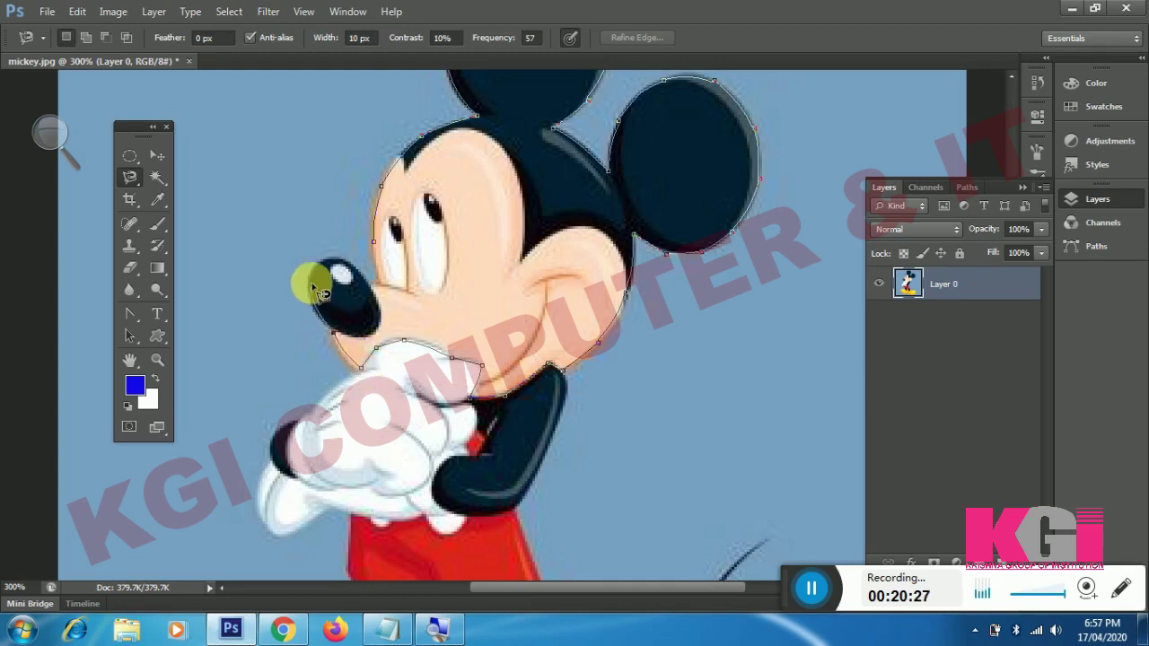
left_click(331, 258)
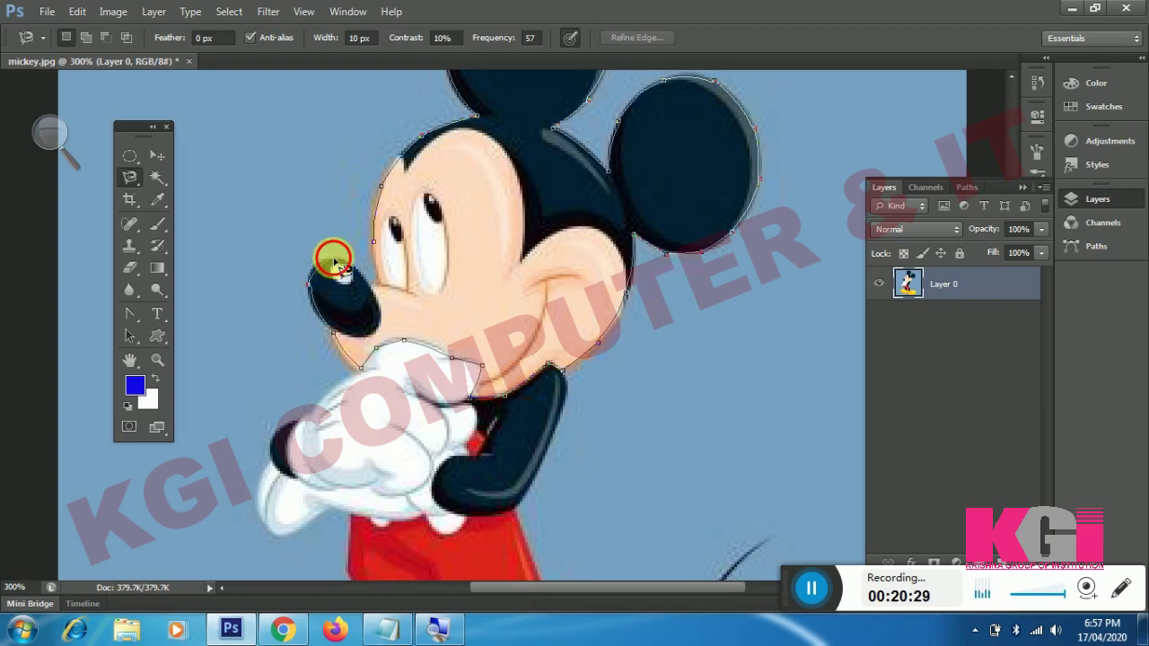
left_click(359, 269)
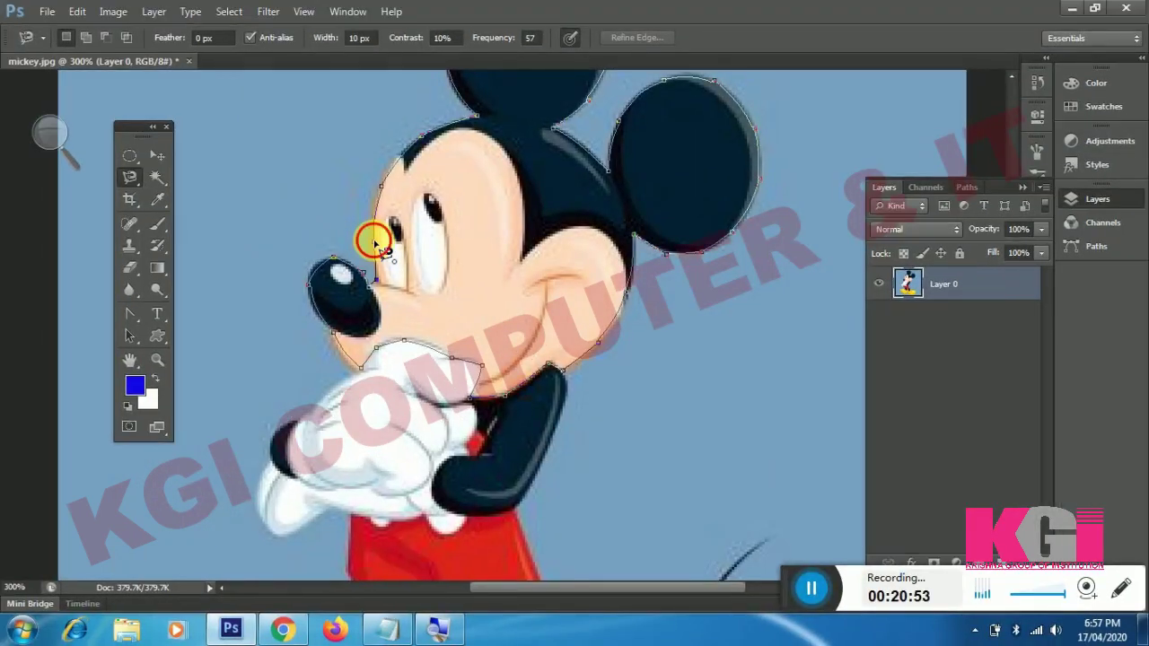
left_click(376, 244)
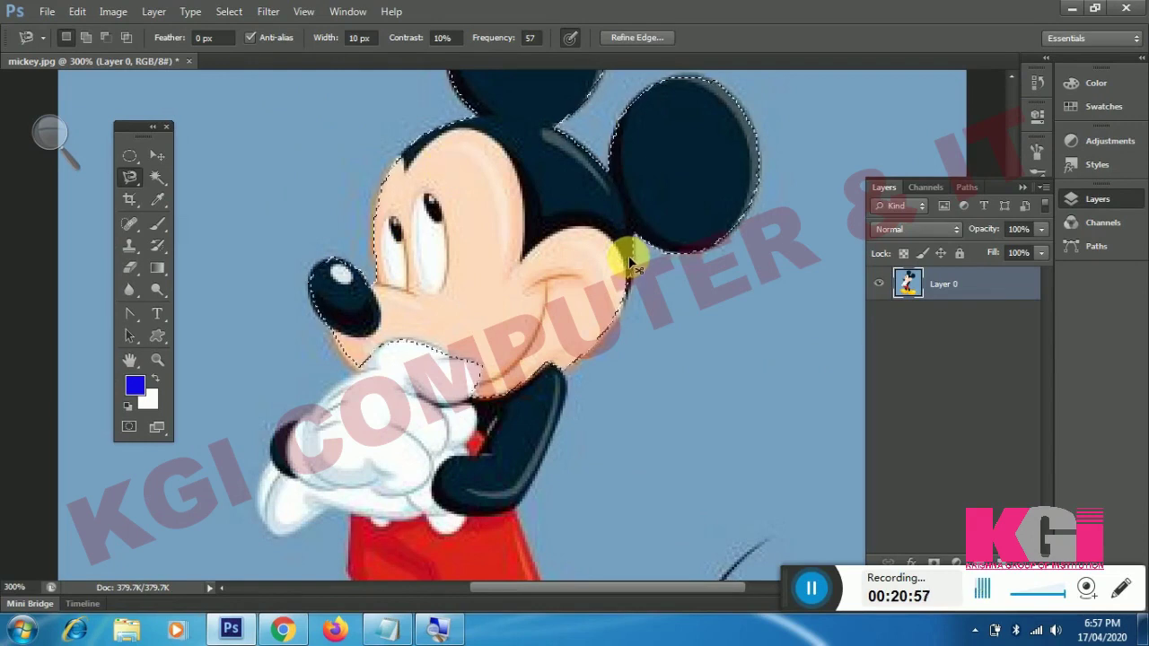
Copy the selected head to a new Layer 1, hide Layer 0, and move the head lower
key("ctrl+j")
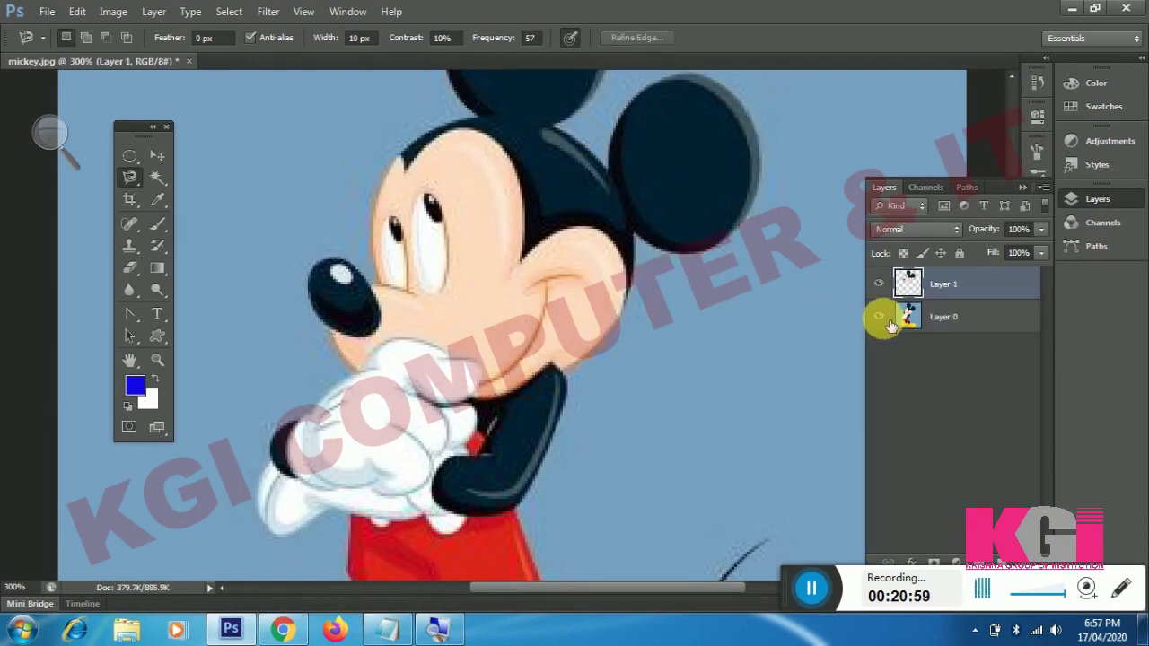
left_click(882, 318)
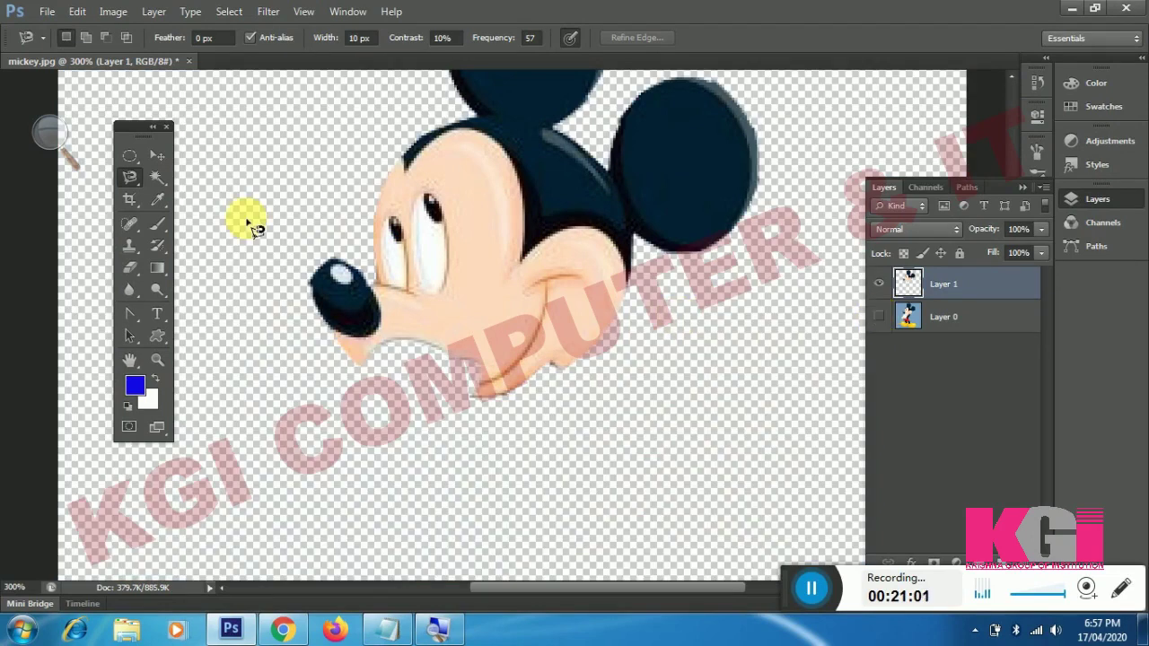
left_click(157, 155)
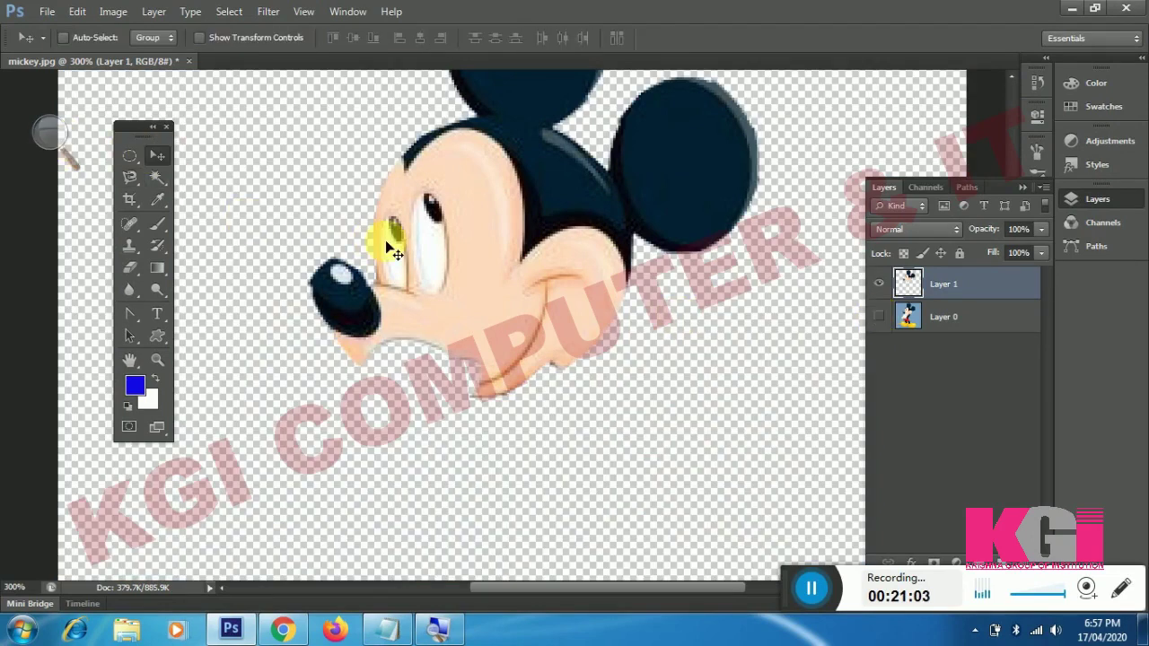
key("ctrl+minus")
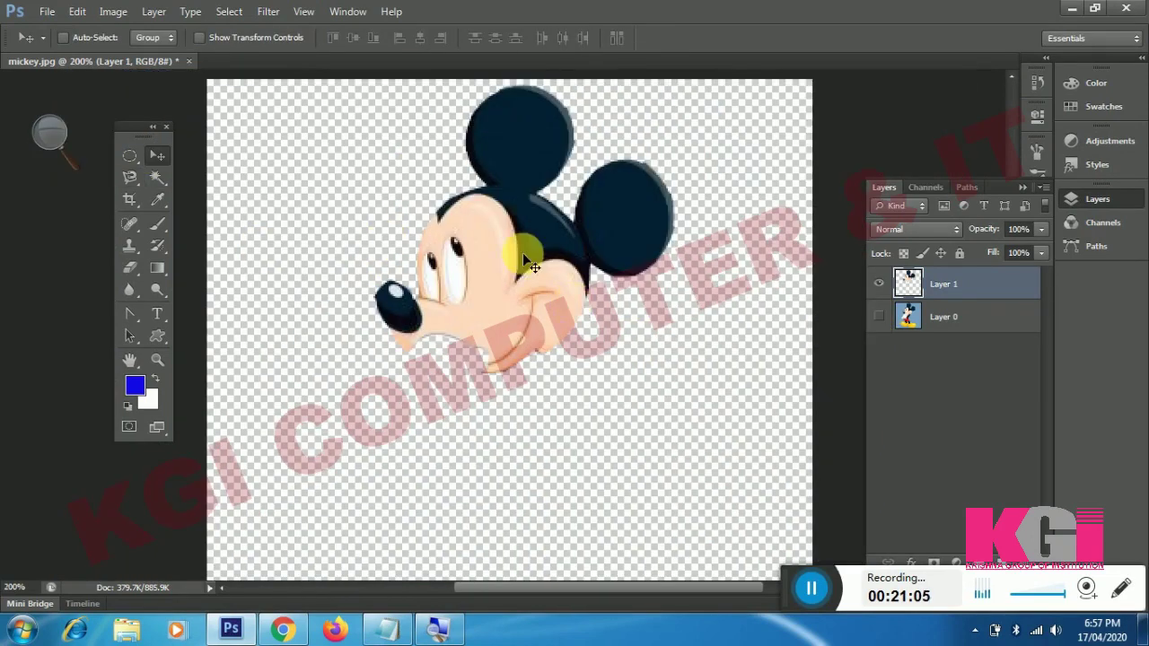
left_click_drag(523, 252, 509, 306)
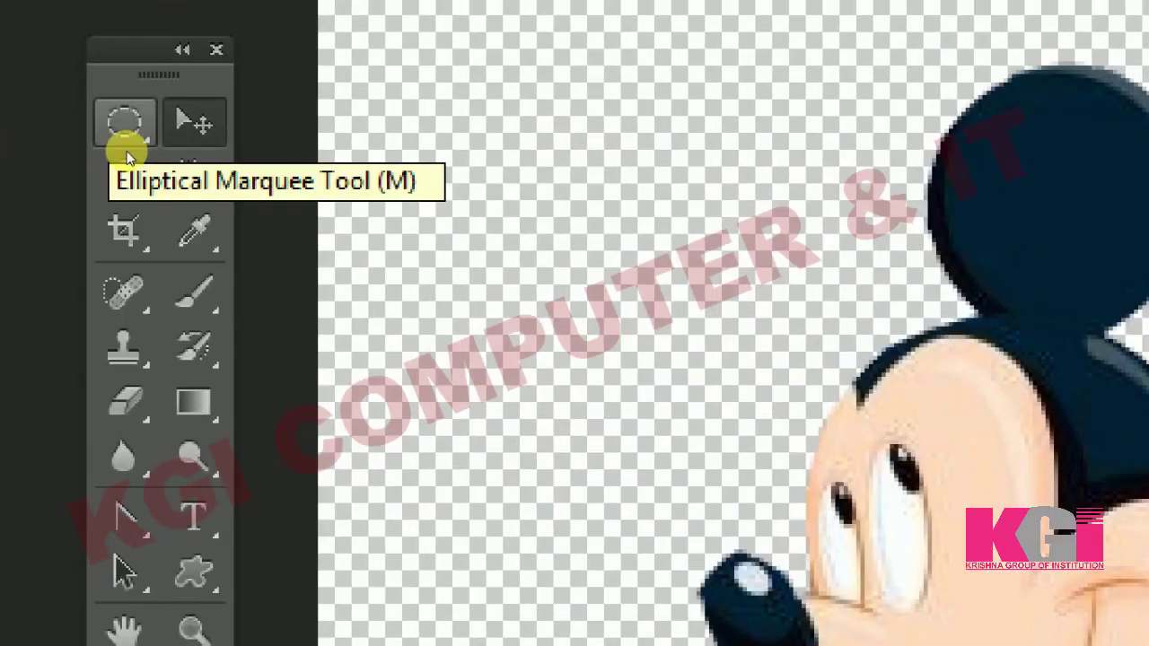
Pick the rectangular marquee, then return to the Magnetic Lasso at Width 10 px, Contrast 10%
left_click(119, 121)
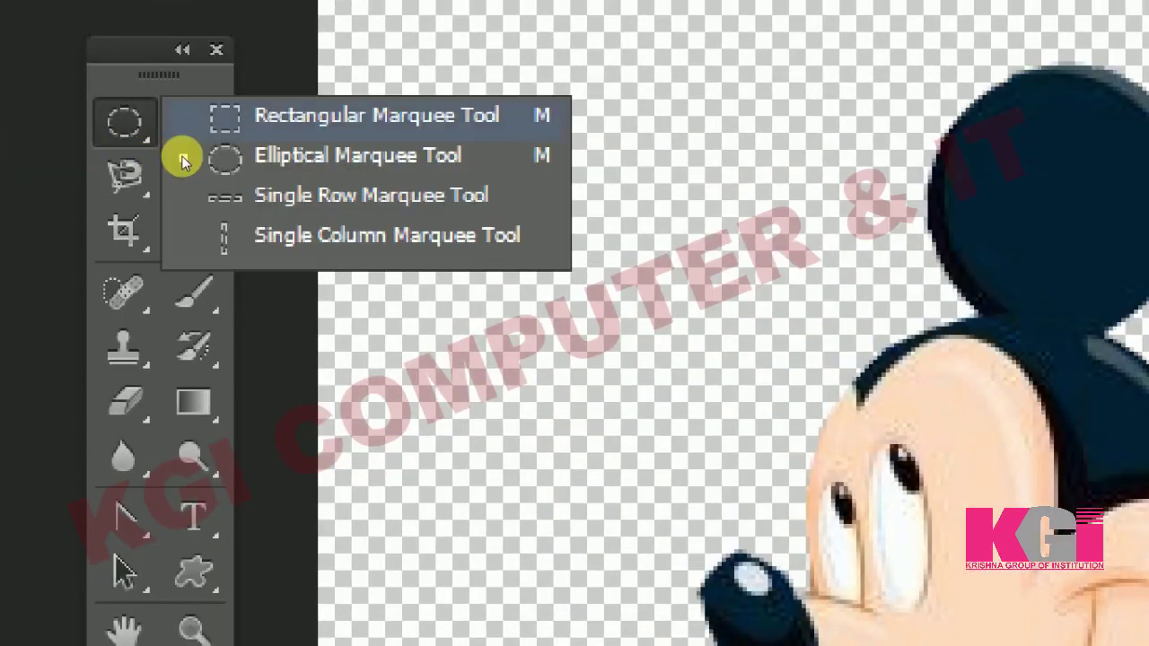
left_click(193, 117)
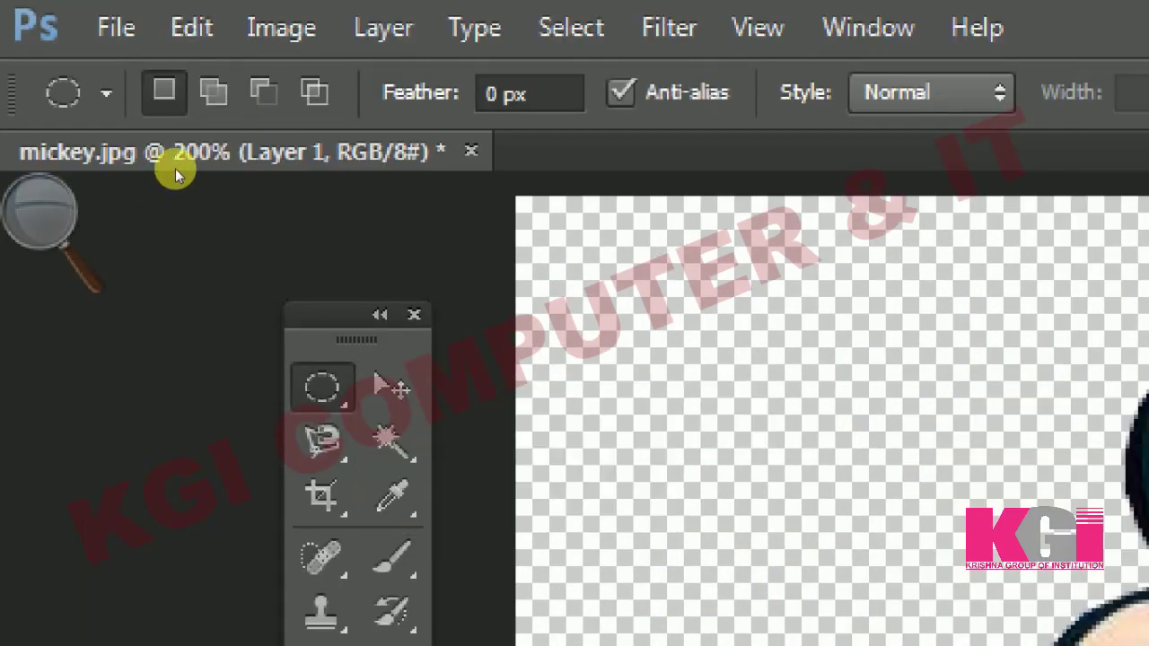
key("v")
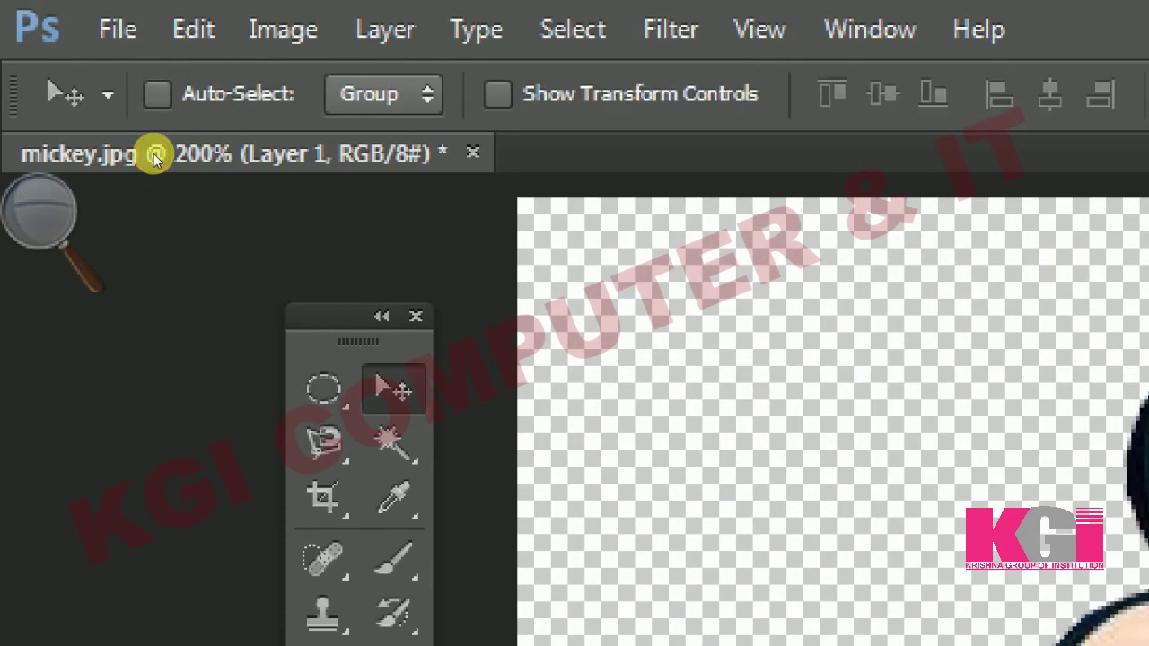
key("l")
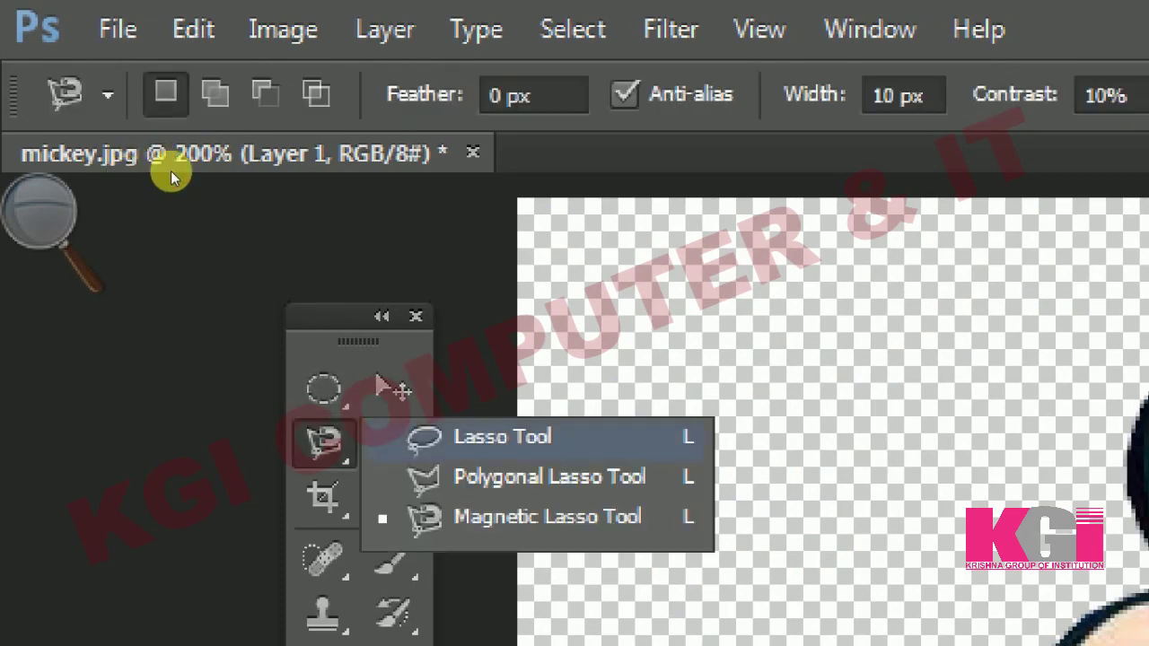